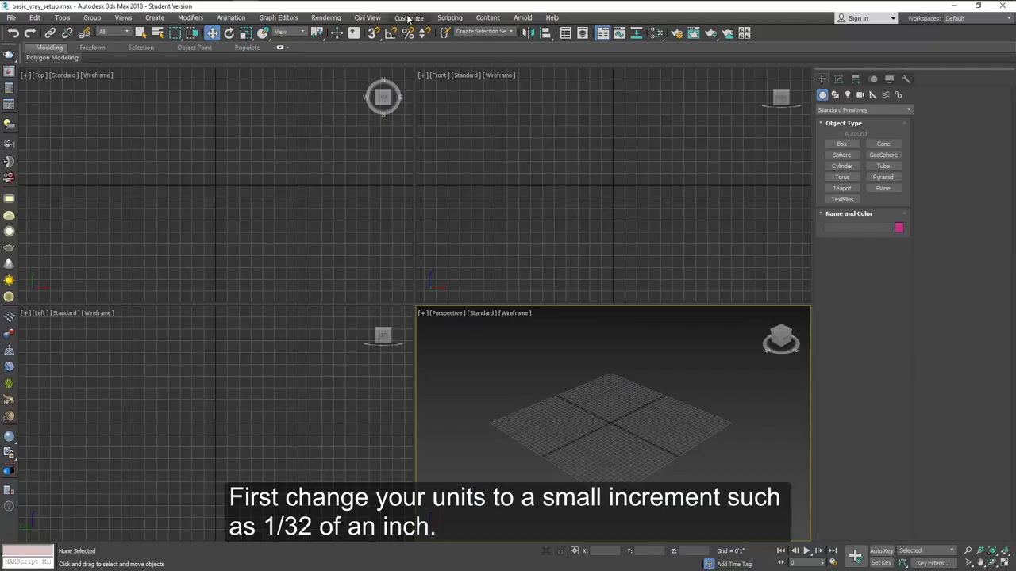
# Set the display units to US Standard feet with fractional inches at 1/32 precision, keeping the system unit in inches
pyautogui.click(409, 17)
pyautogui.click(419, 160)
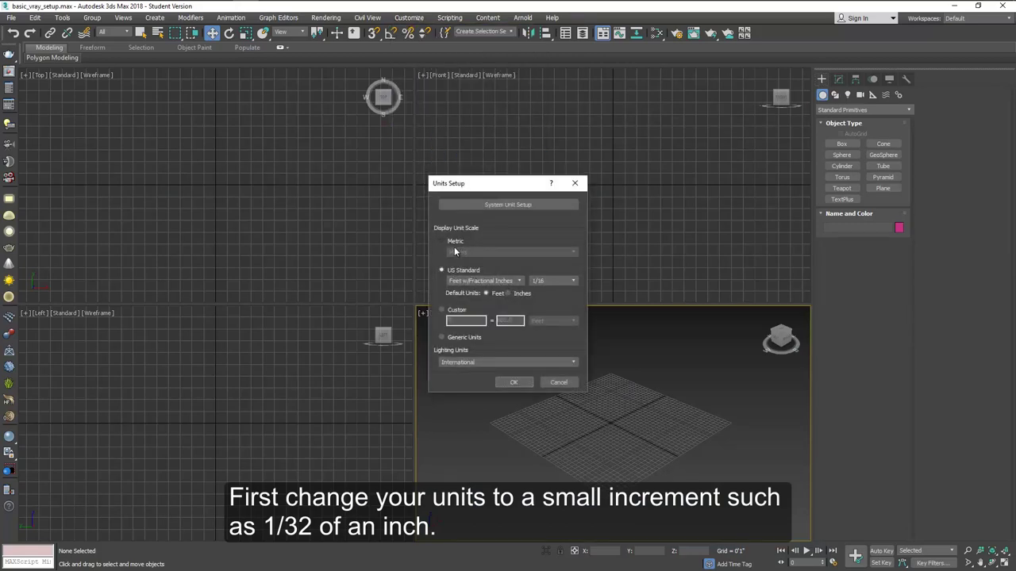
pyautogui.click(572, 279)
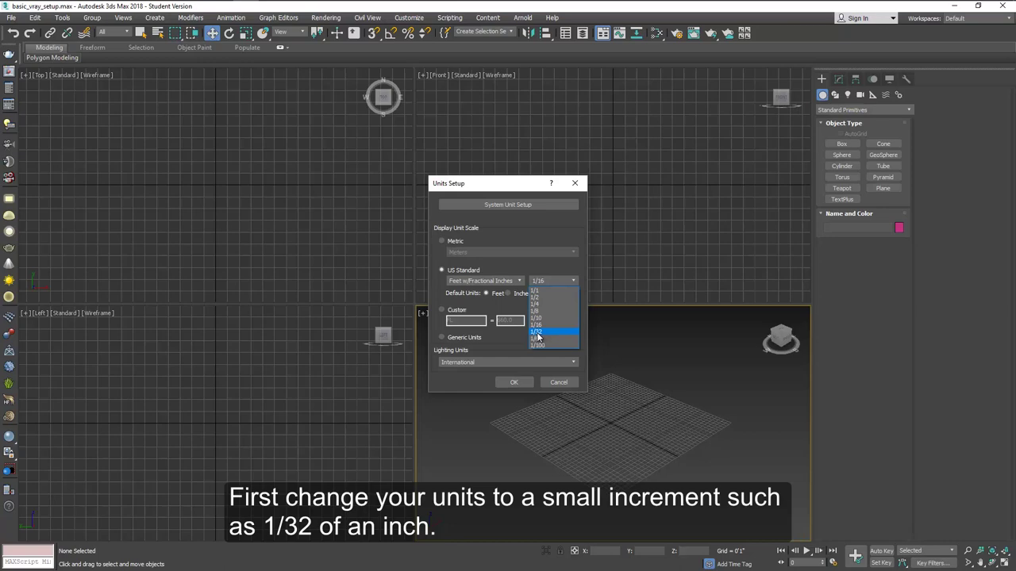
pyautogui.click(538, 332)
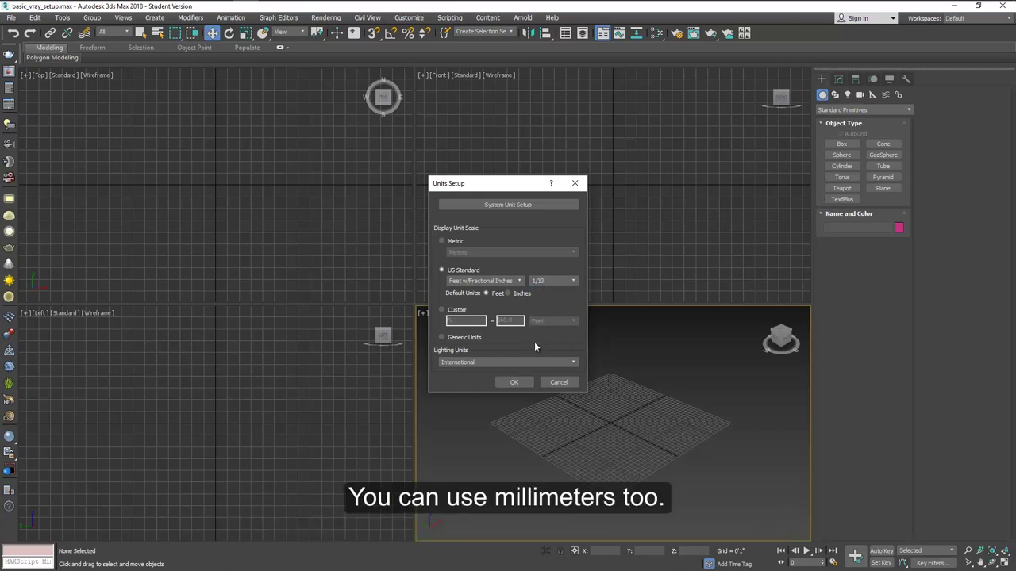
pyautogui.click(513, 205)
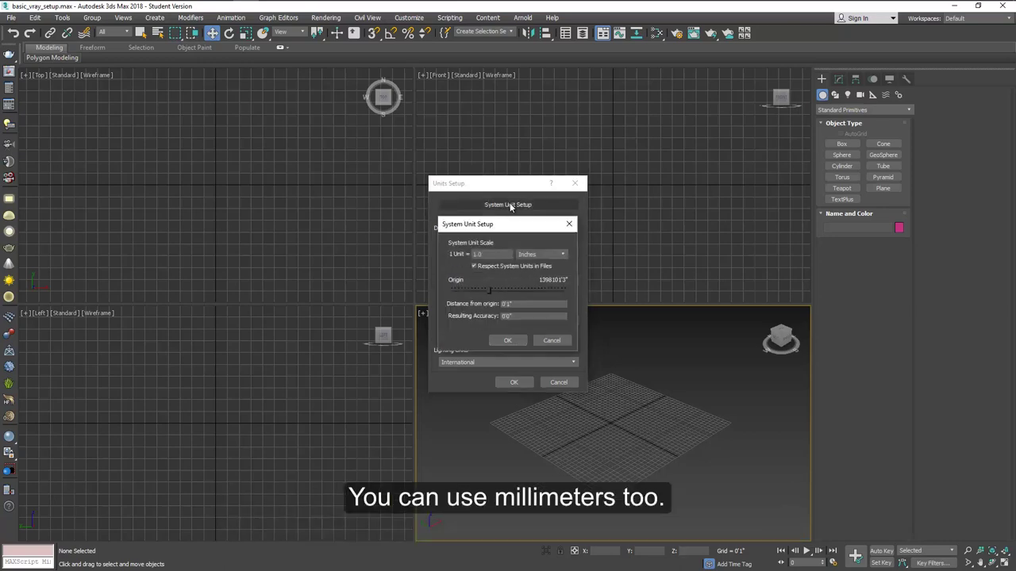
pyautogui.click(510, 341)
pyautogui.click(512, 382)
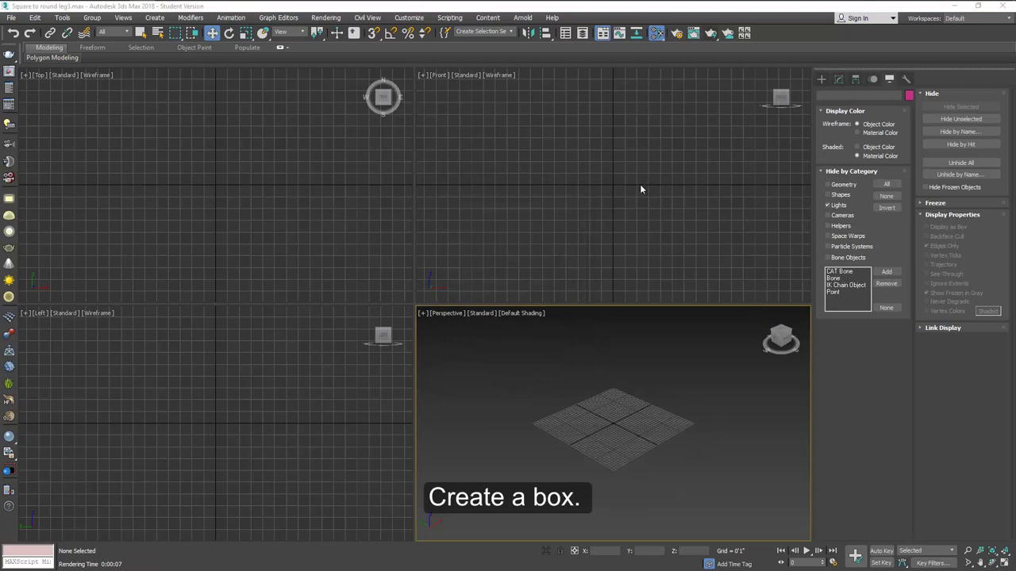
# Draw a box about 4 feet long, wide and high, centered on the grid origin in the Top viewport
pyautogui.click(821, 79)
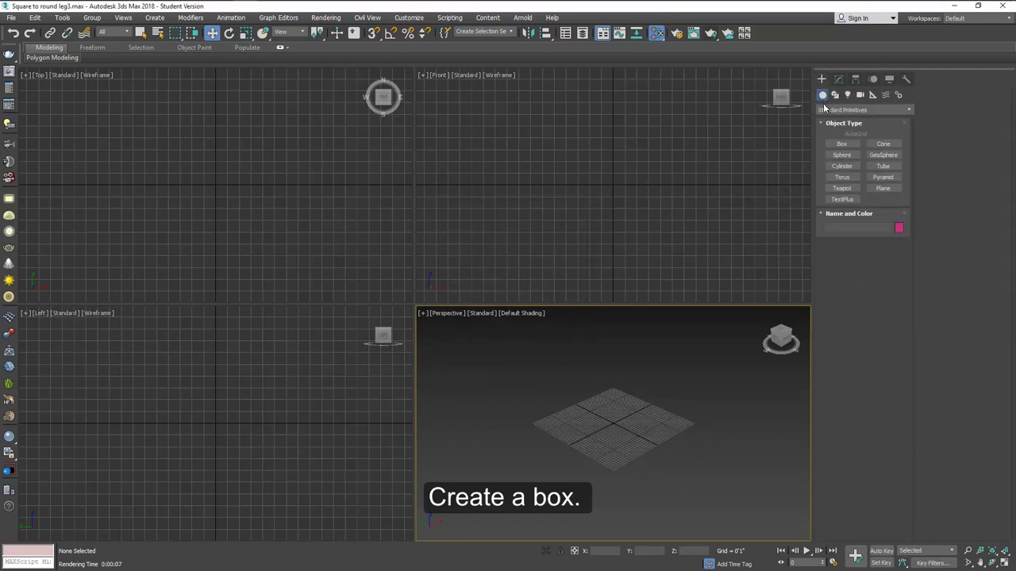
pyautogui.click(842, 143)
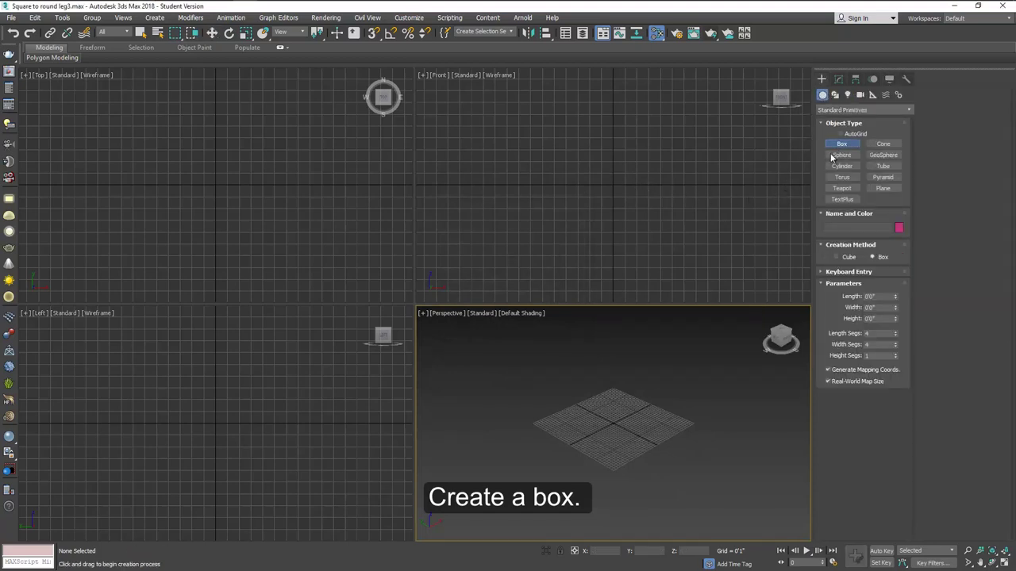
pyautogui.moveTo(192, 164); pyautogui.dragTo(239, 210)
pyautogui.click(239, 163)
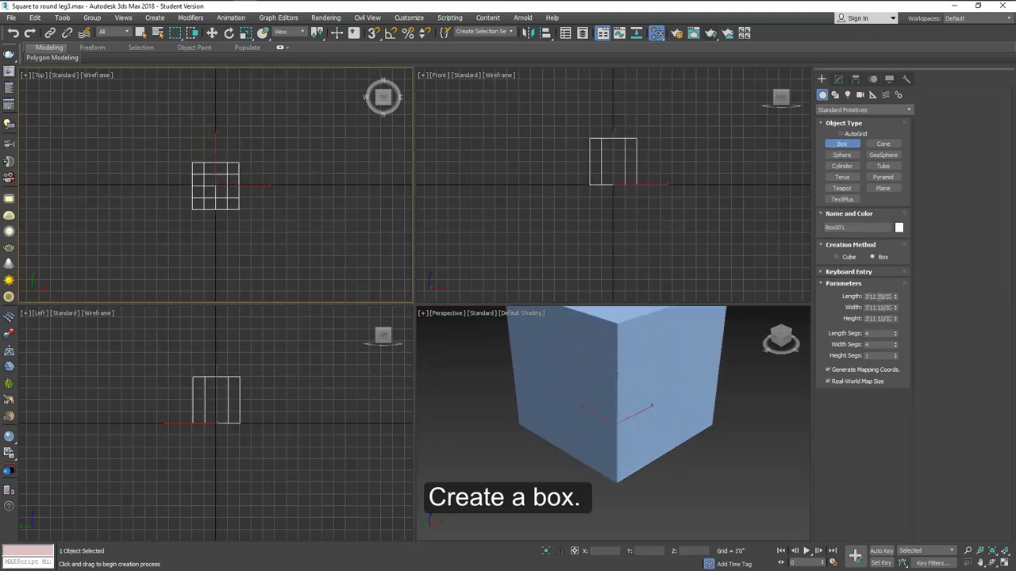
# Set the box's length, width and height to 2'0" and display edged faces in the Perspective viewport
pyautogui.doubleClick(879, 296)
pyautogui.write('2')
pyautogui.press('Tab')
pyautogui.write('3')
pyautogui.press('Tab')
pyautogui.write("2'")
pyautogui.press('Tab')
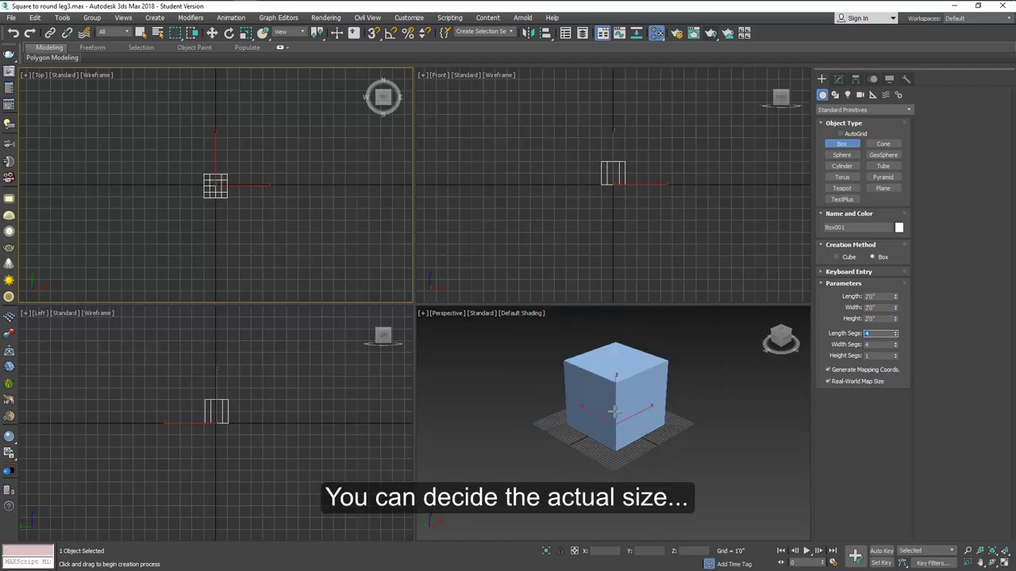
pyautogui.click(526, 313)
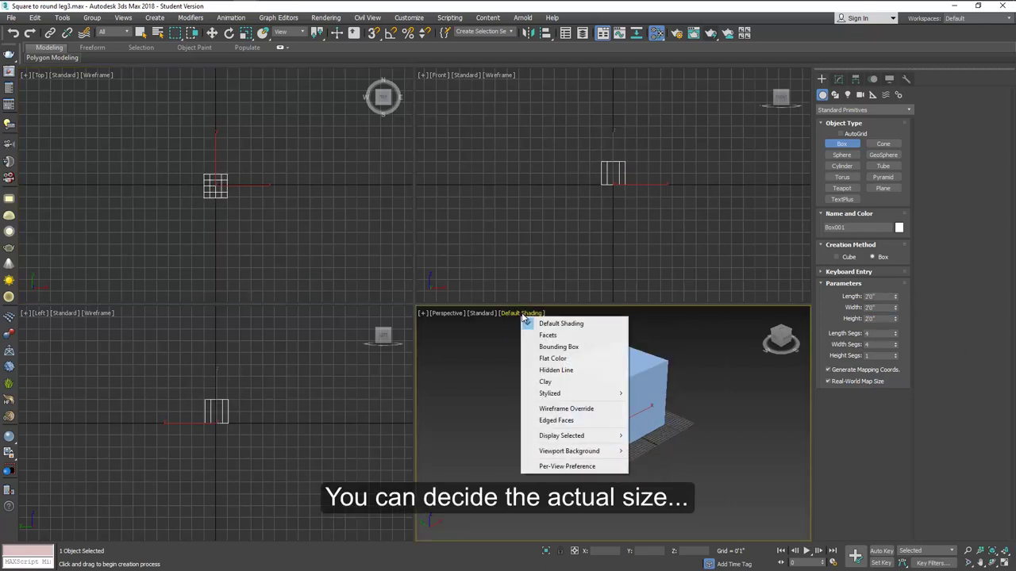
pyautogui.click(556, 420)
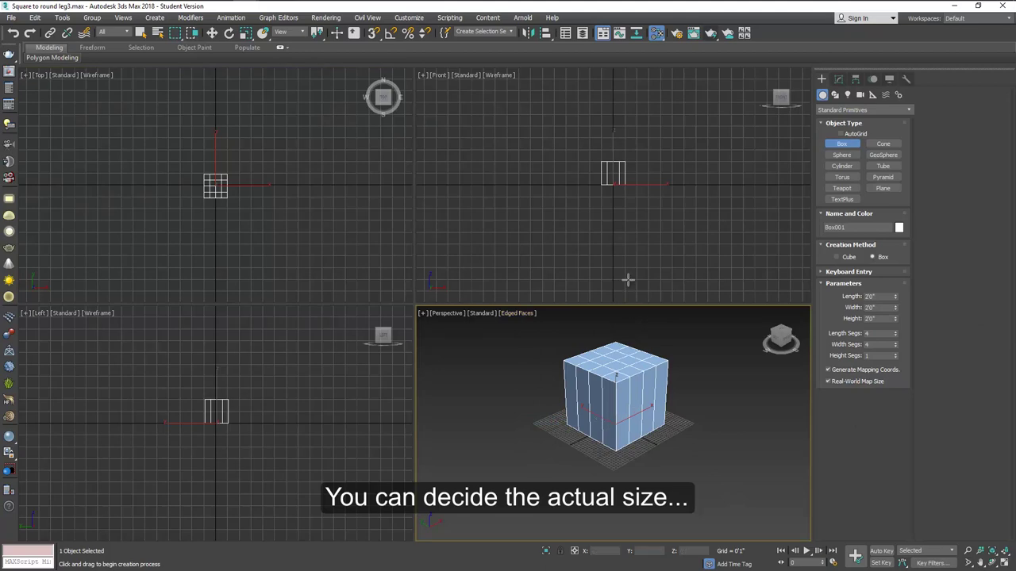
# Raise the box to about 1'4" above the grid and center it at Y 0'0"
pyautogui.click(623, 246)
pyautogui.hotkey('ctrl', 'shift', 'z')
pyautogui.press('w')
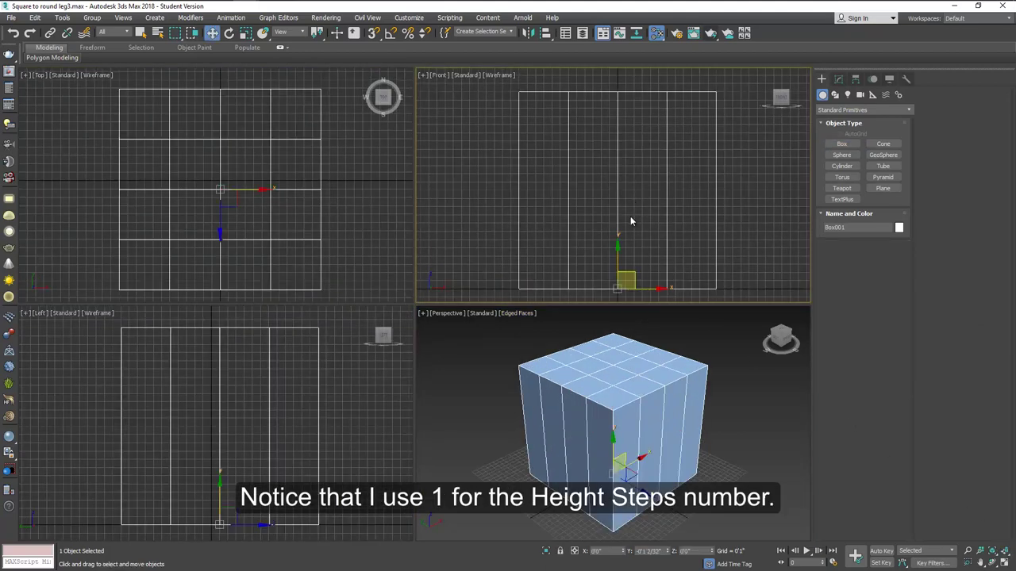
pyautogui.moveTo(615, 252); pyautogui.dragTo(601, 125)
pyautogui.click(376, 234)
pyautogui.hotkey('ctrl', 'z')
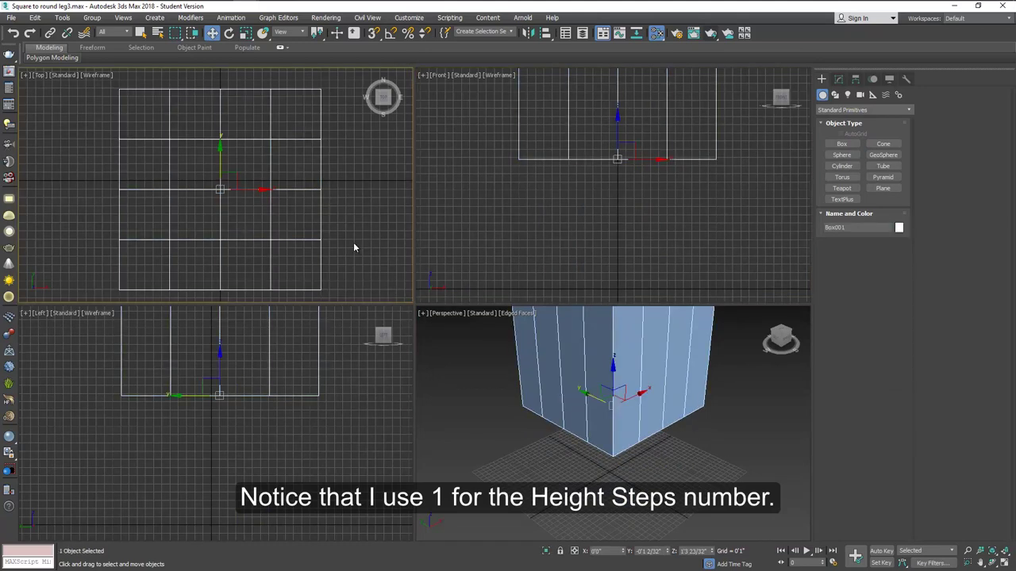
pyautogui.rightClick(667, 551)
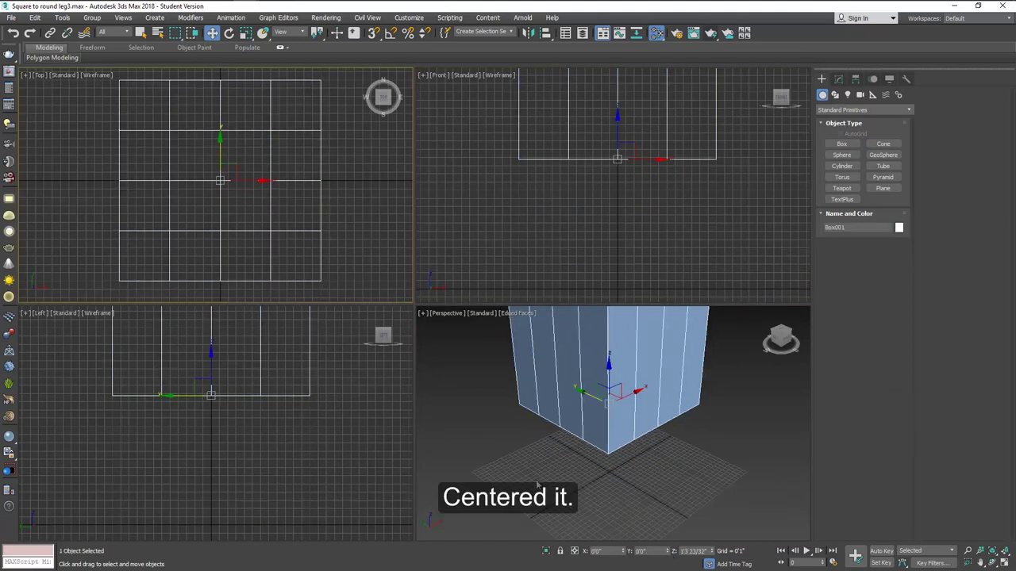
# Create a sphere about 1'1" in radius at the box's center in plan and raise it to overlap the box's lower end
pyautogui.click(242, 203)
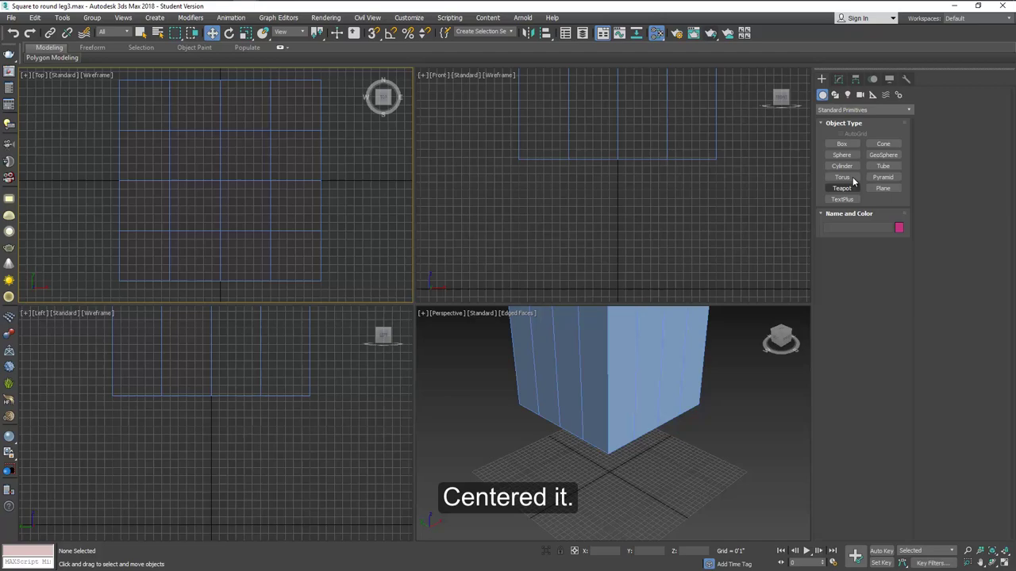
pyautogui.click(841, 155)
pyautogui.moveTo(222, 180); pyautogui.dragTo(304, 244)
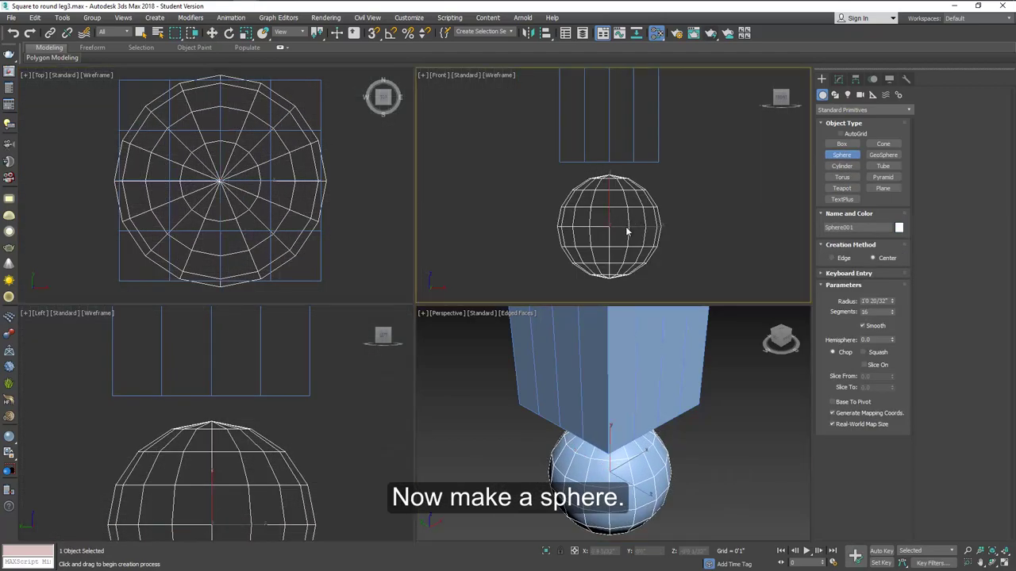
pyautogui.press('w')
pyautogui.moveTo(608, 200); pyautogui.dragTo(594, 129)
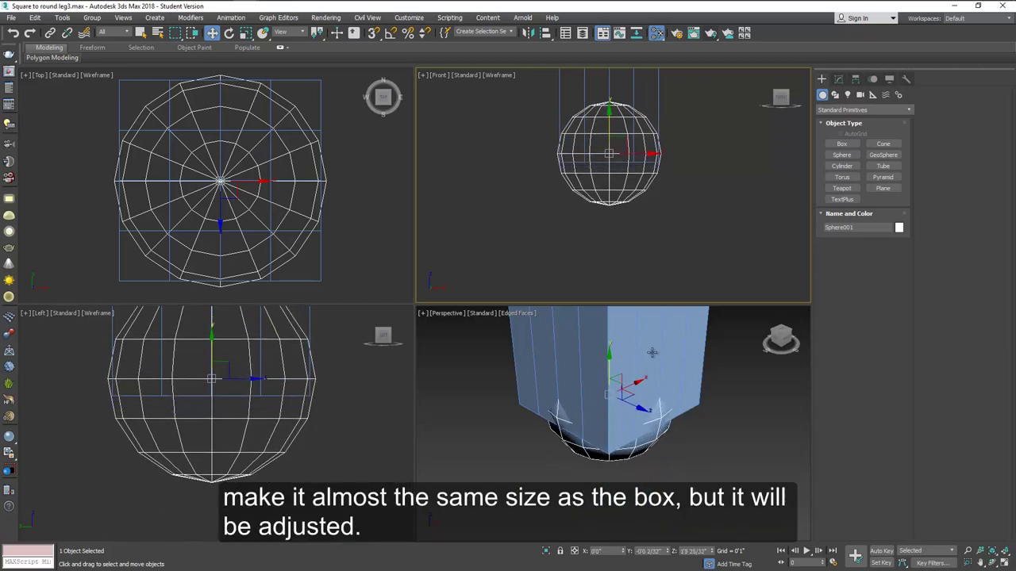
# Flatten the sphere to about 65% of its height and increase its radius so that it is wider than the box
pyautogui.keyDown('alt'); pyautogui.moveTo(647, 369); pyautogui.dragTo(628, 384, button='middle'); pyautogui.keyUp('alt')
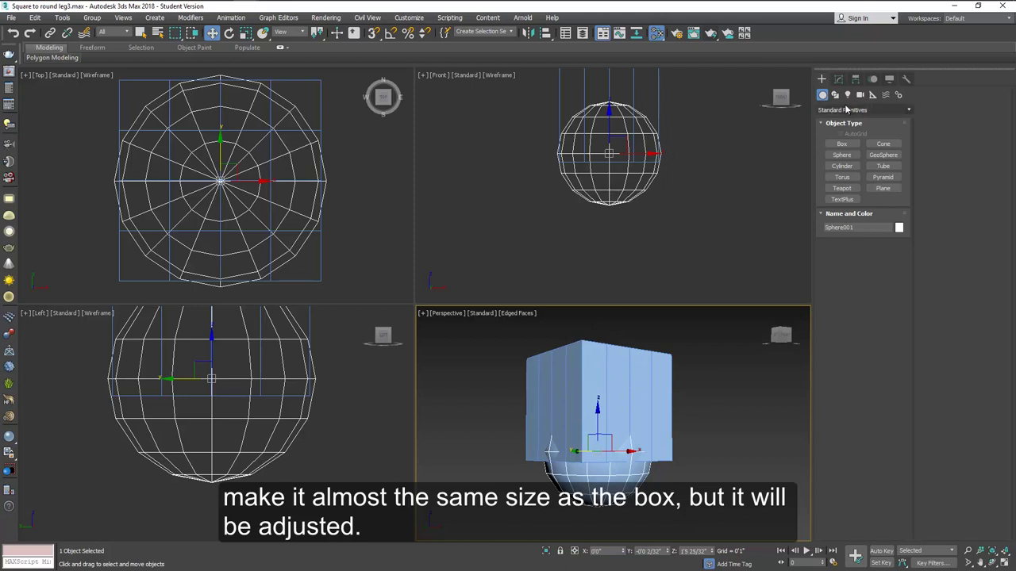
pyautogui.rightClick(484, 143)
pyautogui.press('e')
pyautogui.press('r')
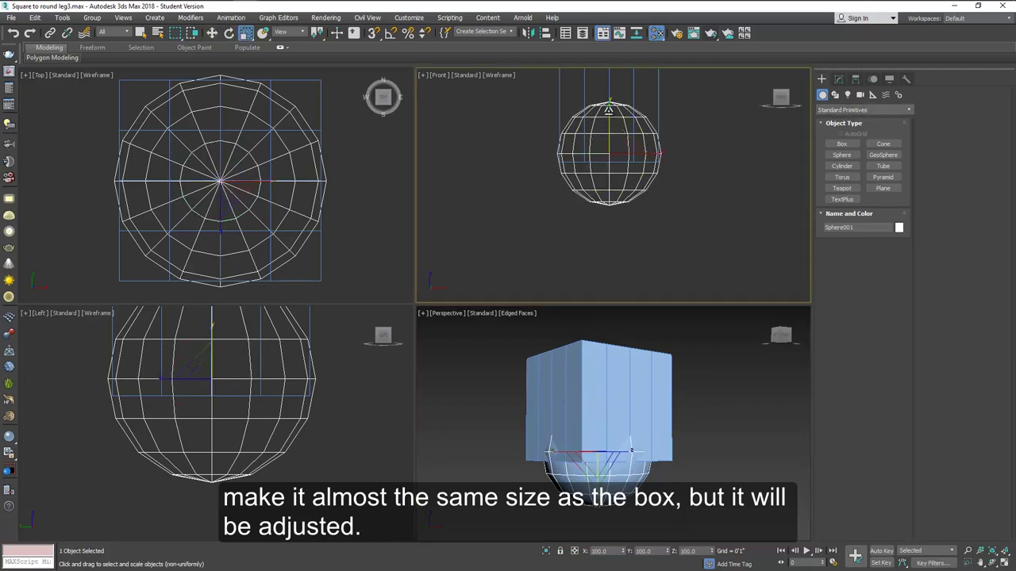
pyautogui.moveTo(608, 111); pyautogui.dragTo(608, 129)
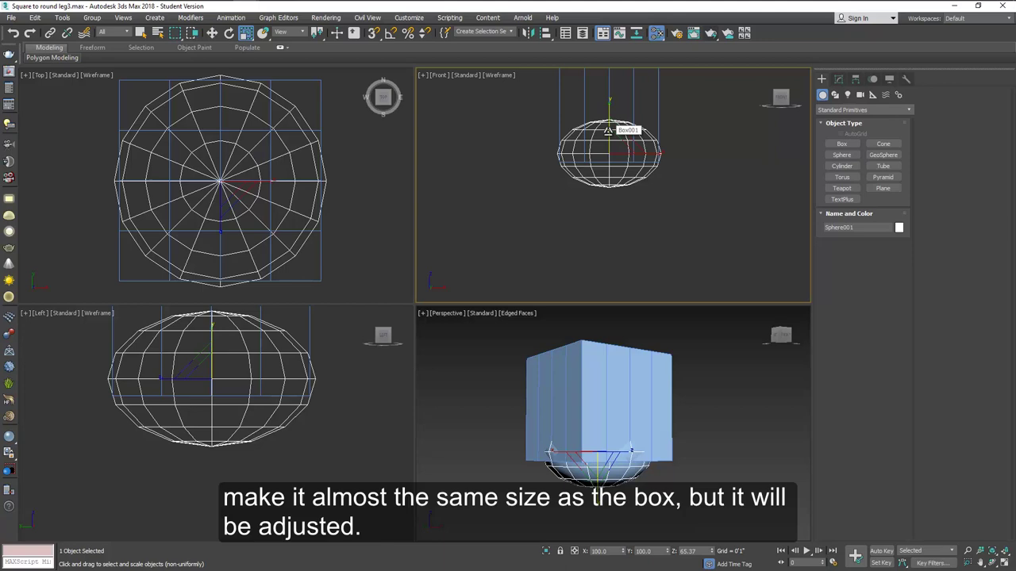
pyautogui.click(838, 80)
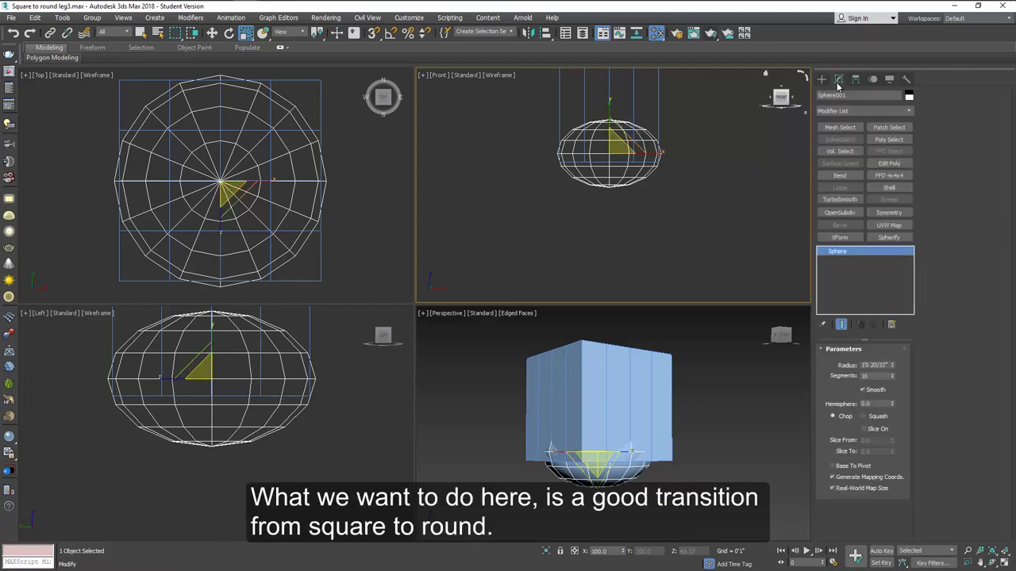
pyautogui.moveTo(893, 367); pyautogui.dragTo(891, 347)
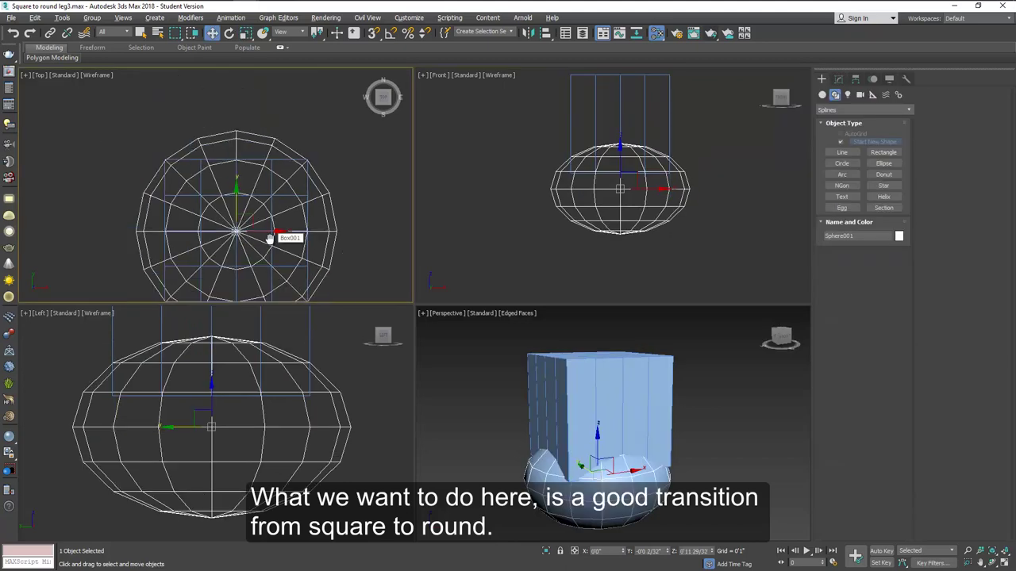
# Convert the flattened sphere to an Editable Poly
pyautogui.scroll(-2, 410, 228)
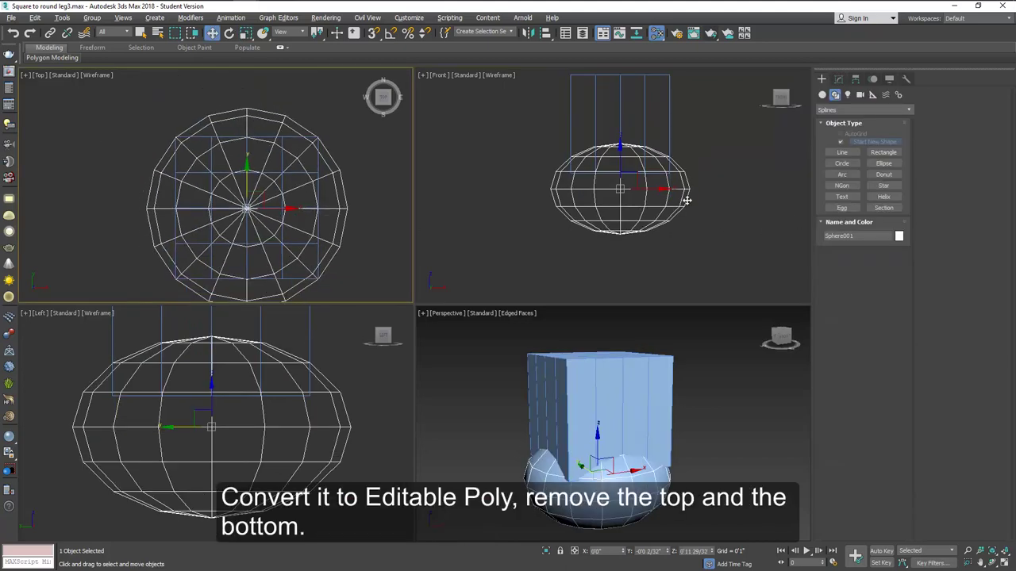
pyautogui.rightClick(673, 251)
pyautogui.rightClick(644, 201)
pyautogui.moveTo(703, 310)
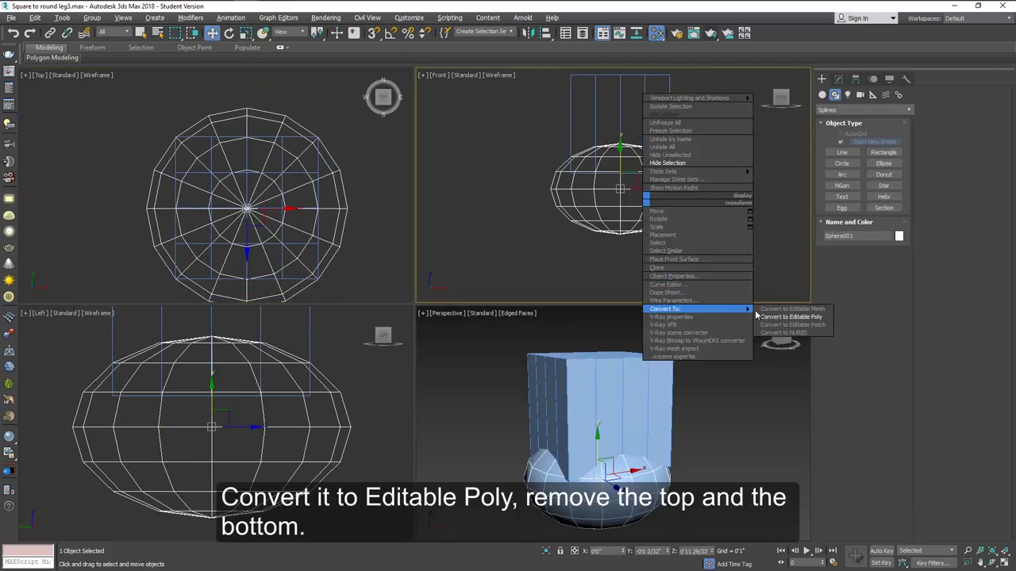
pyautogui.click(782, 319)
# Delete the polygons of the sphere's upper half and its bottom cap, leaving an open bowl shape
pyautogui.press('4')
pyautogui.moveTo(539, 119); pyautogui.dragTo(703, 183)
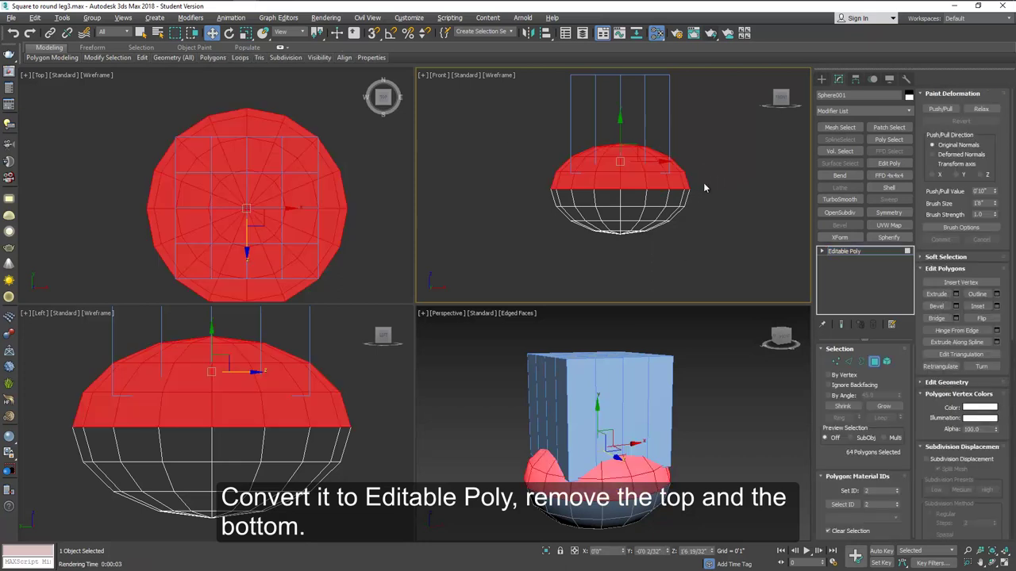
pyautogui.press('Delete')
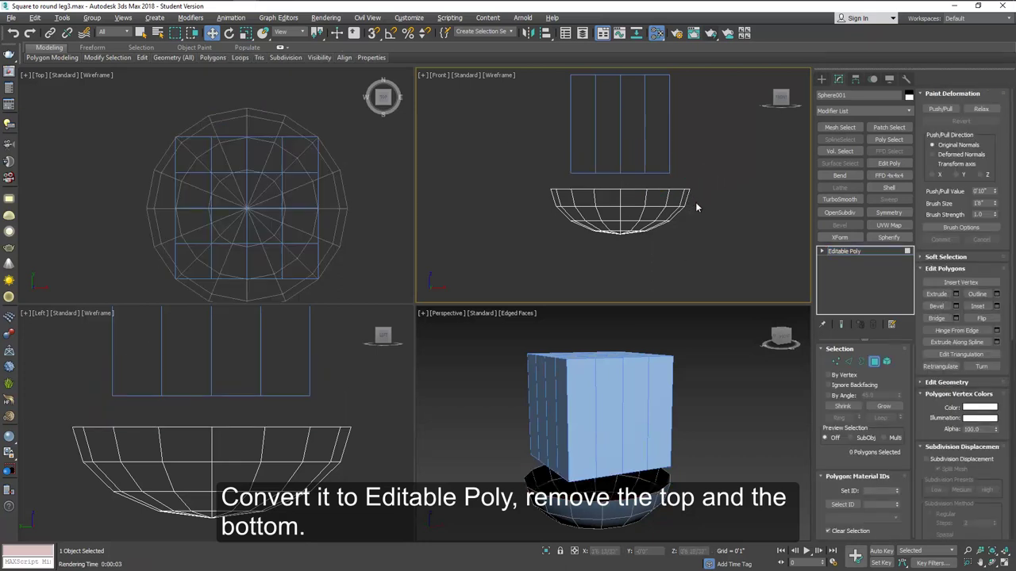
pyautogui.moveTo(643, 242); pyautogui.dragTo(650, 255)
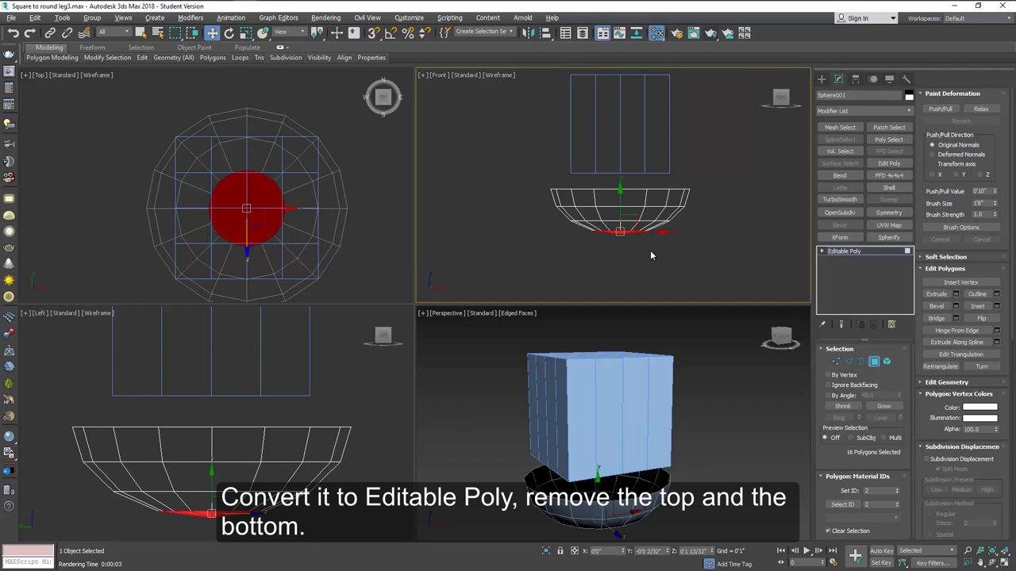
pyautogui.press('Delete')
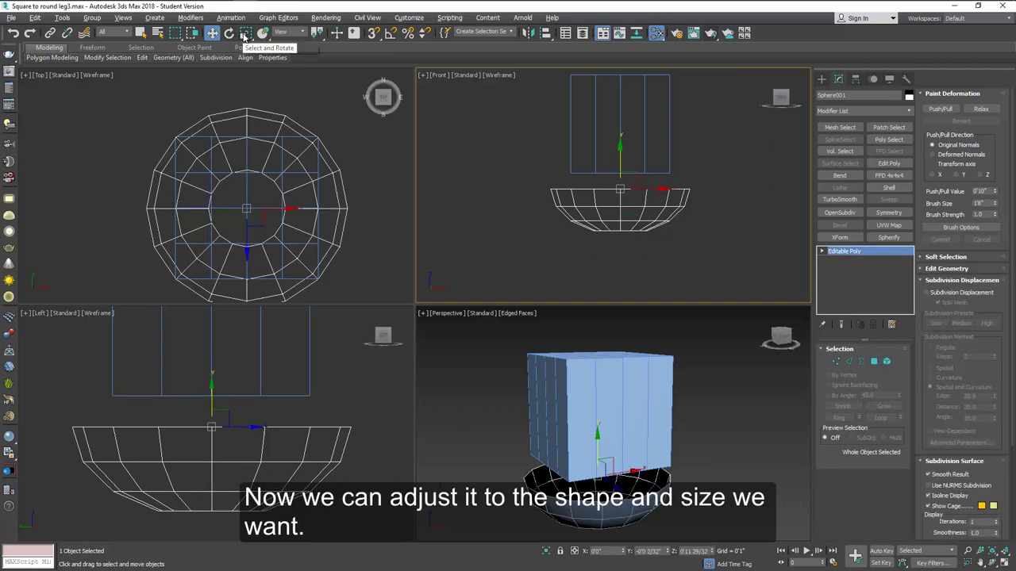
# Scale the bowl uniformly to about 71% so its rim matches the width of the box
pyautogui.click(245, 33)
pyautogui.click(250, 185)
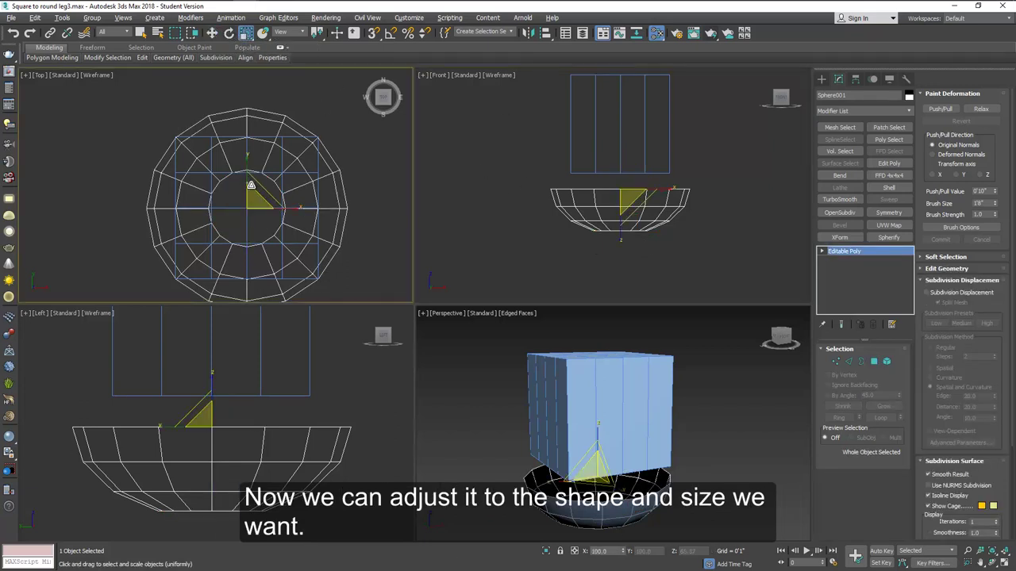
pyautogui.moveTo(261, 191); pyautogui.dragTo(255, 211)
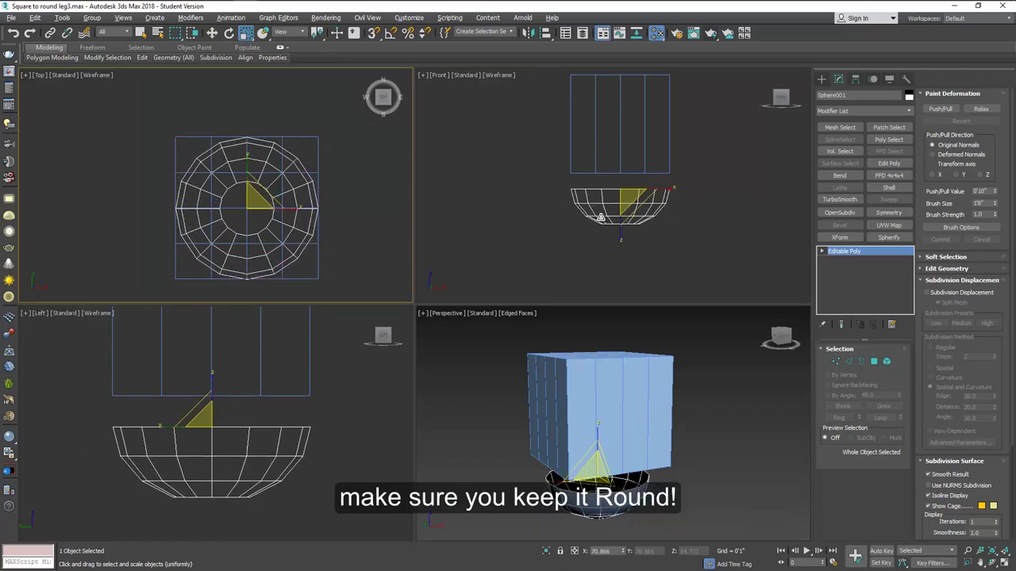
# Move the bowl slightly down below the box, to a Z position of about 0'11 23/32"
pyautogui.rightClick(607, 202)
pyautogui.press('w')
pyautogui.scroll(5, 620, 195)
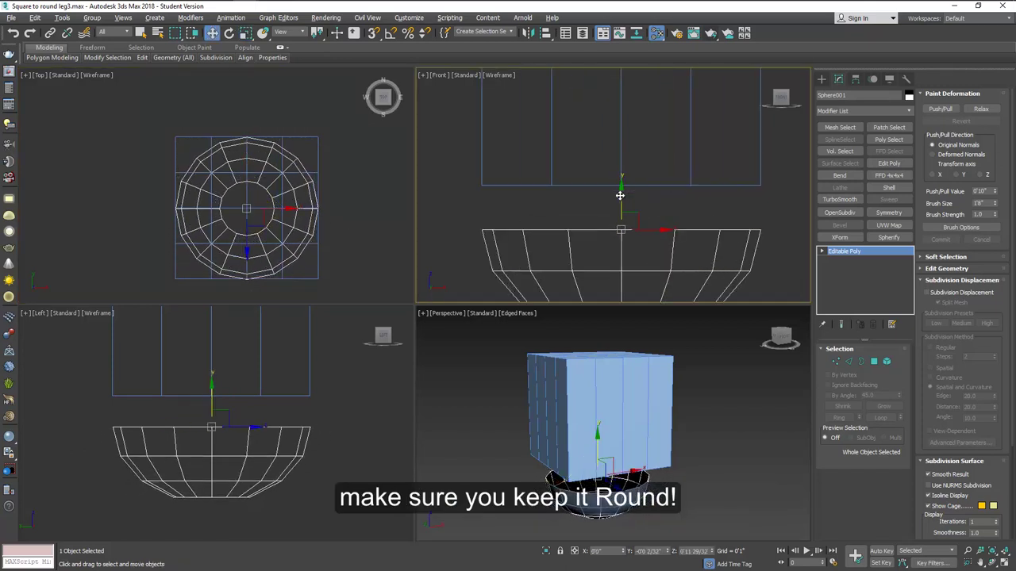
pyautogui.scroll(-3, 620, 195)
pyautogui.moveTo(586, 249); pyautogui.dragTo(586, 252)
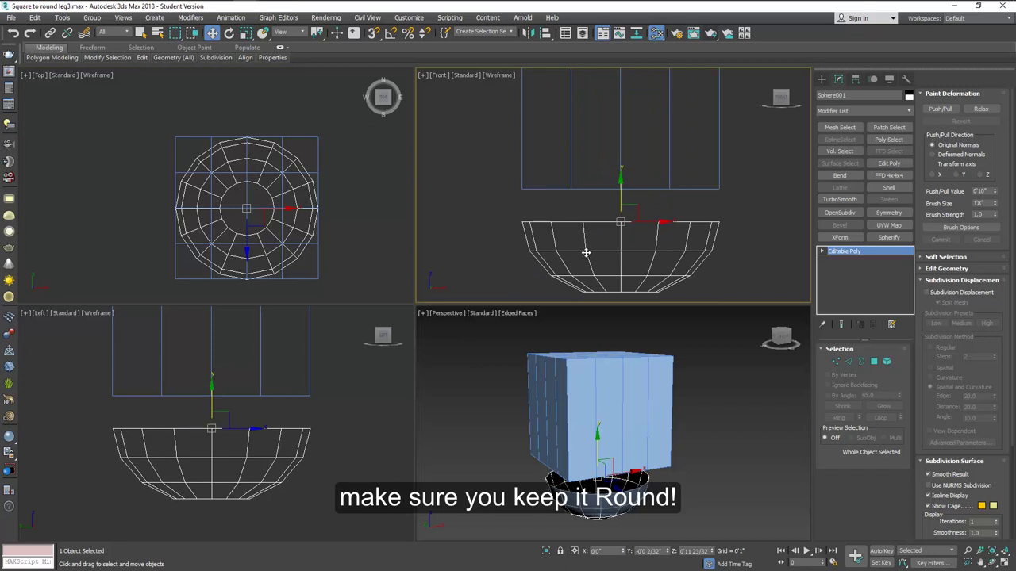
# Convert the box above the bowl to an Editable Poly
pyautogui.click(592, 188)
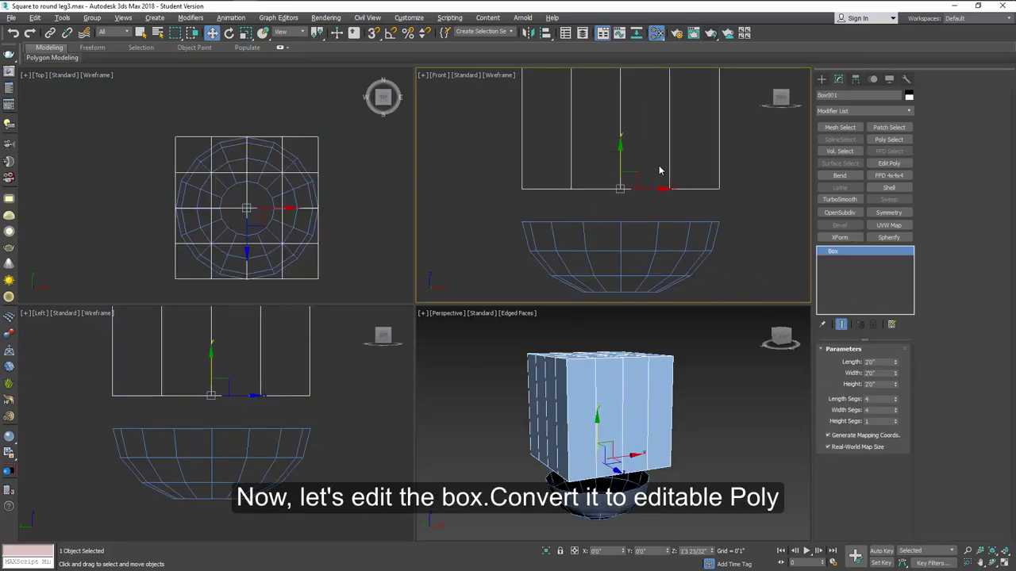
pyautogui.rightClick(659, 171)
pyautogui.moveTo(753, 273)
pyautogui.click(782, 279)
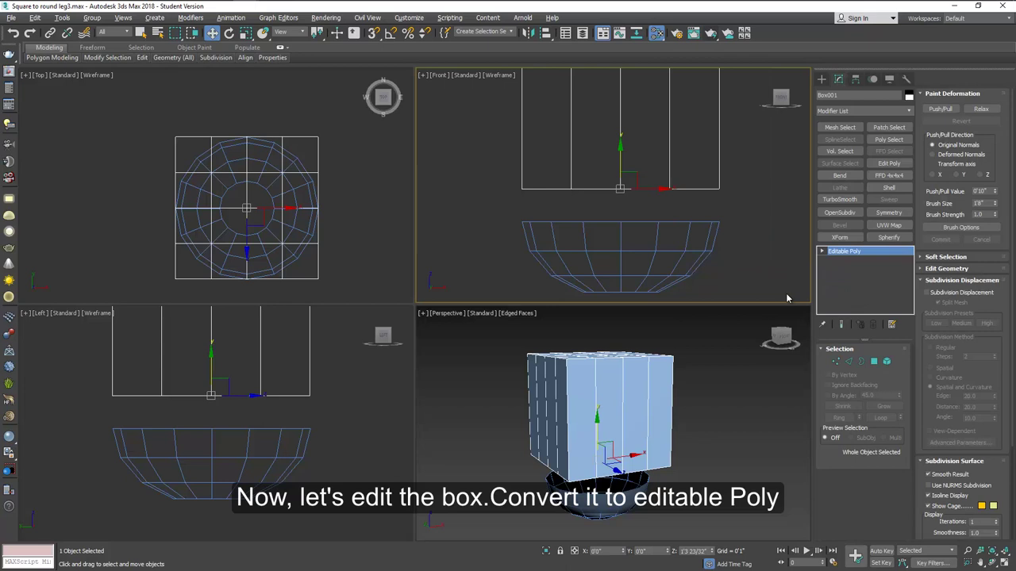
# Delete all the polygons on the box's top face
pyautogui.click(874, 361)
pyautogui.keyDown('alt'); pyautogui.moveTo(596, 346); pyautogui.dragTo(619, 381, button='middle'); pyautogui.keyUp('alt')
pyautogui.click(601, 355)
pyautogui.keyDown('ctrl'); pyautogui.click(575, 367); pyautogui.keyUp('ctrl')
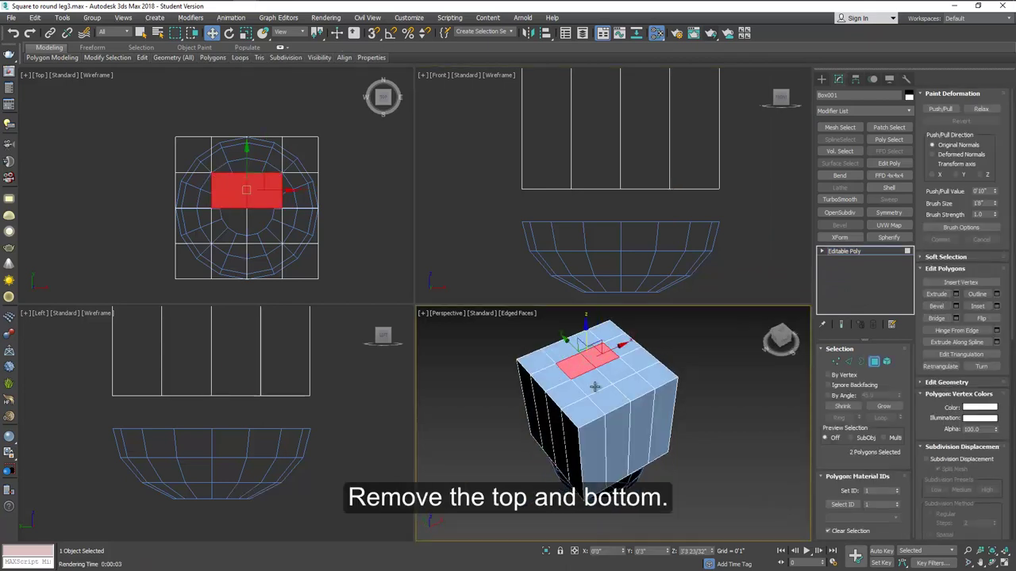
pyautogui.keyDown('ctrl'); pyautogui.click(594, 387); pyautogui.keyUp('ctrl')
pyautogui.keyDown('ctrl'); pyautogui.click(623, 373); pyautogui.keyUp('ctrl')
pyautogui.click(883, 405)
pyautogui.press('Delete')
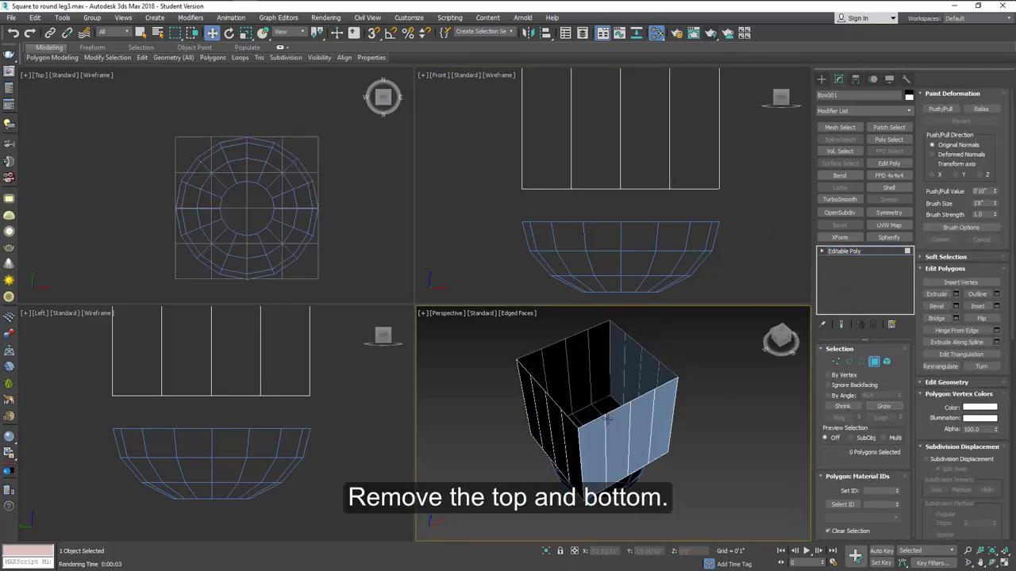
# Delete all the polygons on the box's bottom face, leaving the box open at both ends
pyautogui.keyDown('alt'); pyautogui.moveTo(605, 362); pyautogui.dragTo(609, 394, button='middle'); pyautogui.keyUp('alt')
pyautogui.click(602, 406)
pyautogui.keyDown('ctrl'); pyautogui.click(582, 422); pyautogui.keyUp('ctrl')
pyautogui.keyDown('ctrl'); pyautogui.click(595, 439); pyautogui.keyUp('ctrl')
pyautogui.keyDown('ctrl'); pyautogui.click(613, 423); pyautogui.keyUp('ctrl')
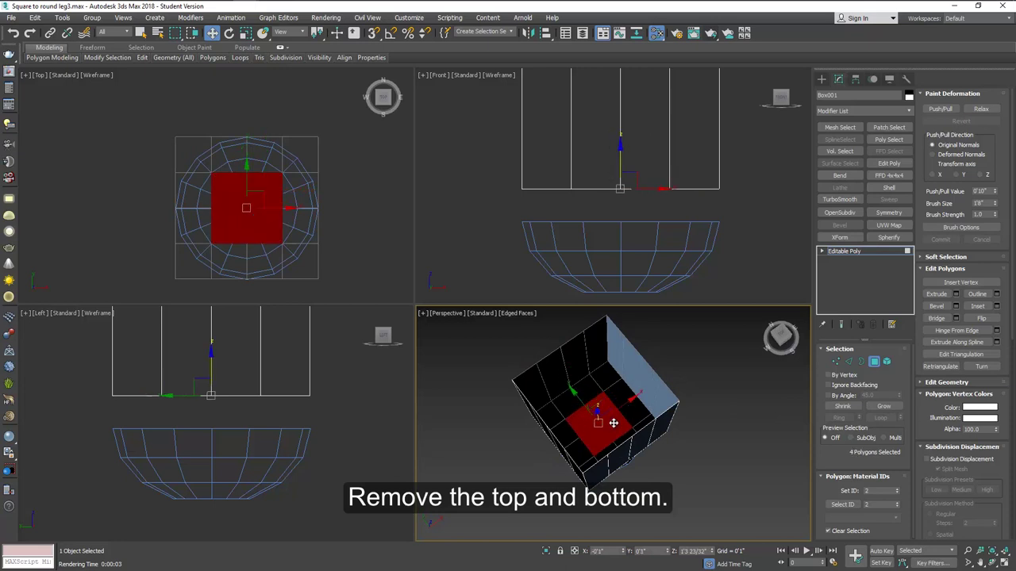
pyautogui.click(883, 405)
pyautogui.press('Delete')
pyautogui.keyDown('alt'); pyautogui.moveTo(603, 422); pyautogui.dragTo(600, 339, button='middle'); pyautogui.keyUp('alt')
# With vertex snapping on, draw a guide arc in the Front view between the box's lower corners, curving down to the bowl rim's midpoint
pyautogui.click(835, 361)
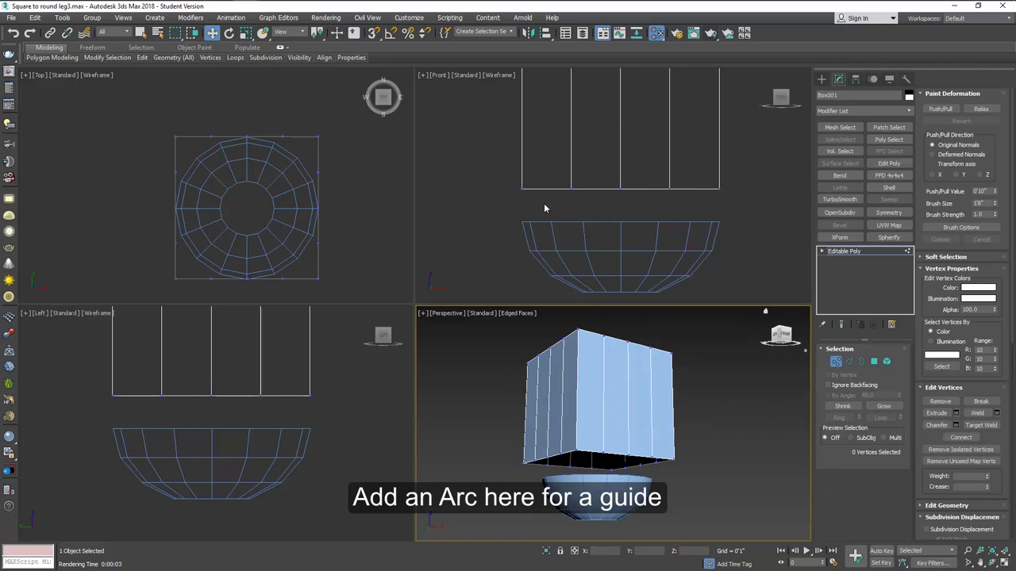
pyautogui.click(836, 361)
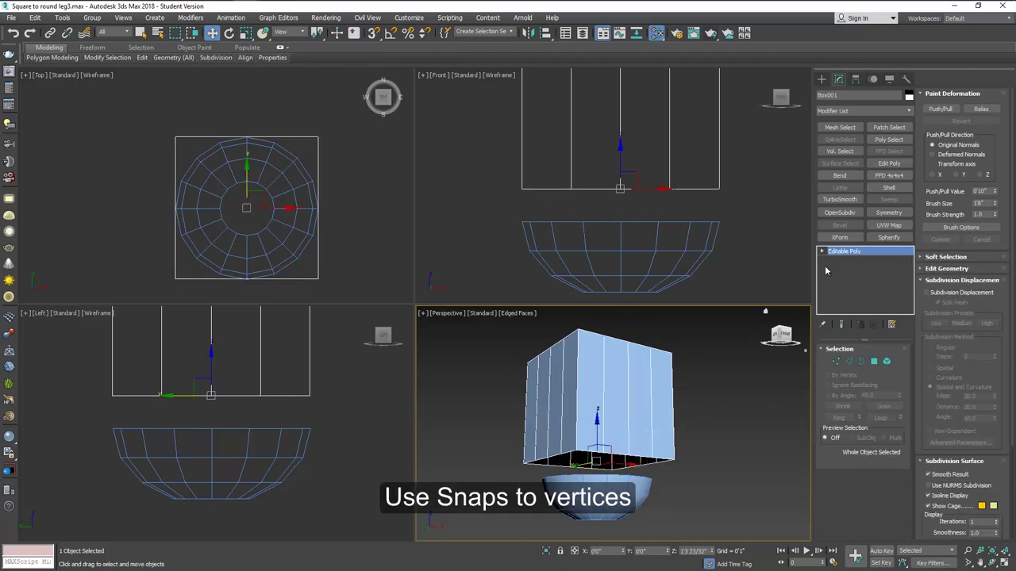
pyautogui.click(821, 78)
pyautogui.click(834, 94)
pyautogui.press('s')
pyautogui.click(842, 174)
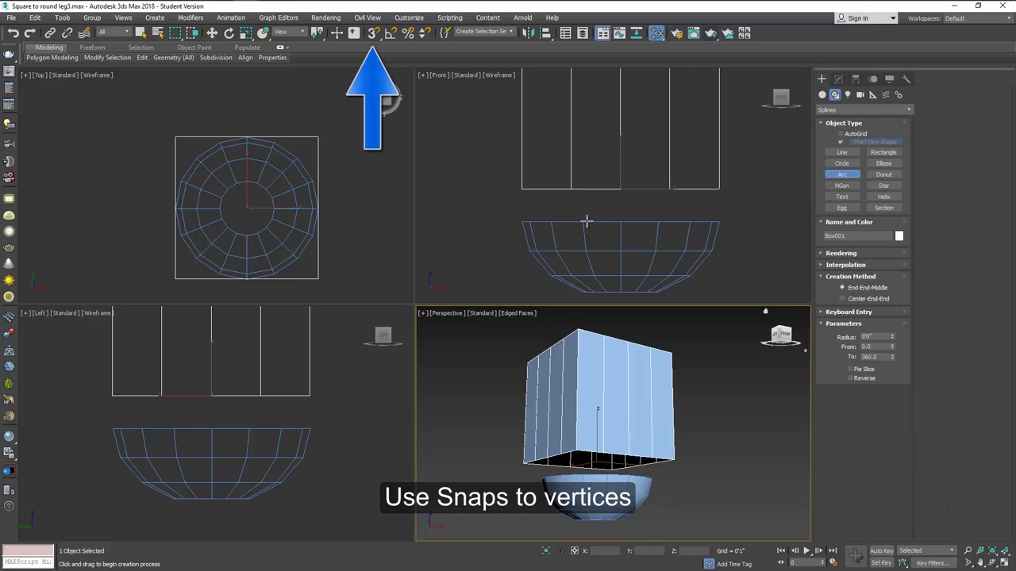
pyautogui.moveTo(521, 189); pyautogui.dragTo(718, 189)
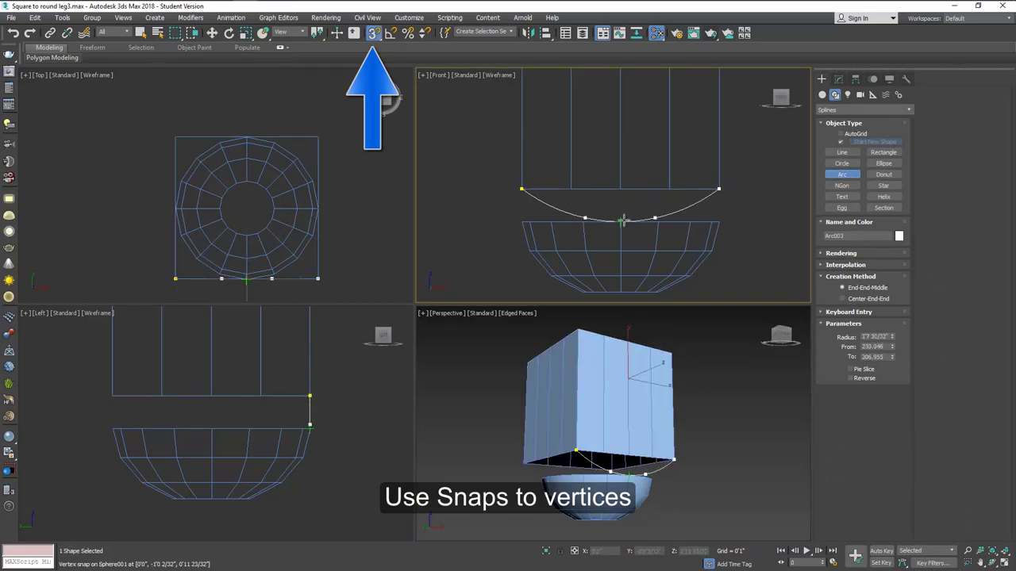
pyautogui.click(621, 221)
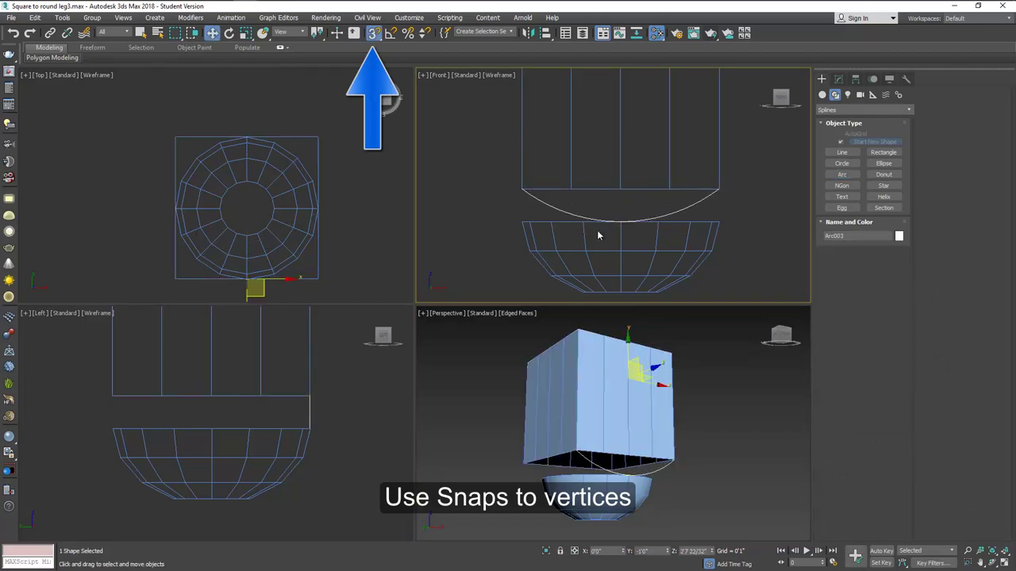
# Draw a matching snapped arc in the Left view between the box's lower corners, curving down to the middle of the bowl's rim
pyautogui.moveTo(112, 395); pyautogui.dragTo(310, 396)
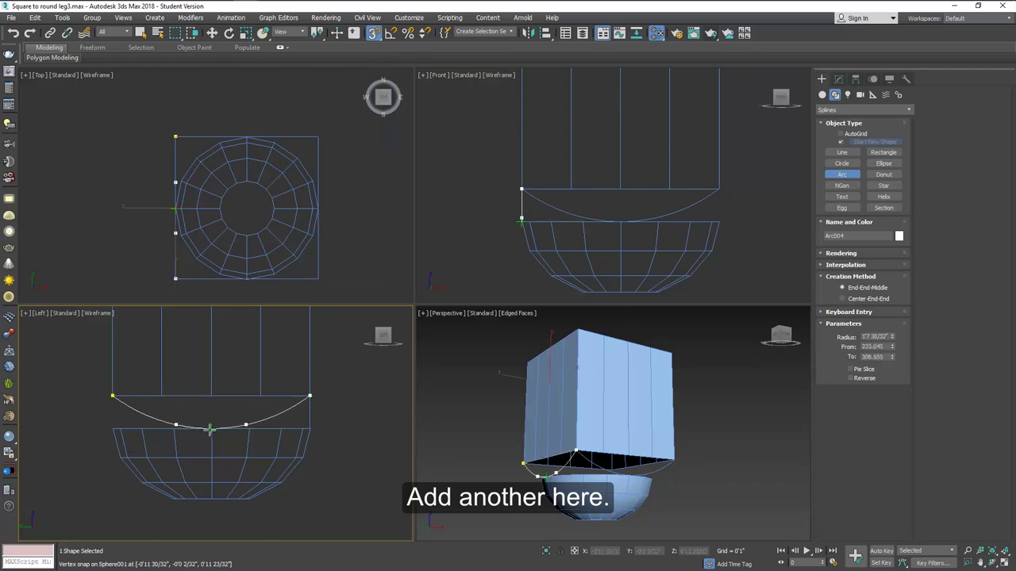
pyautogui.click(211, 429)
pyautogui.press('w')
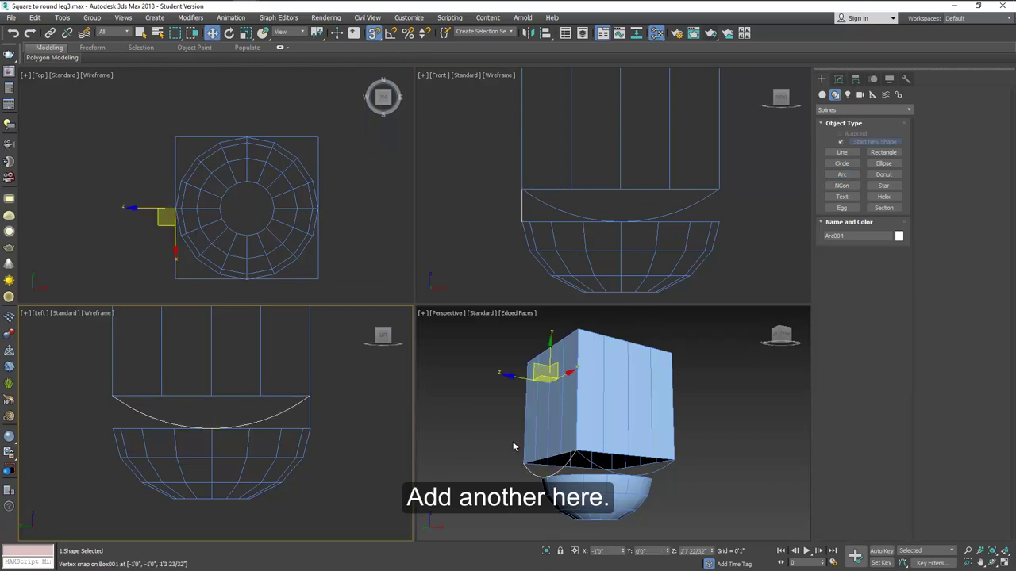
pyautogui.rightClick(664, 469)
# Turn snapping off and lower the box's inner bottom vertices on all four sides to follow the arcs, moving the centre ones lowest
pyautogui.click(680, 199)
pyautogui.press('s')
pyautogui.click(671, 190)
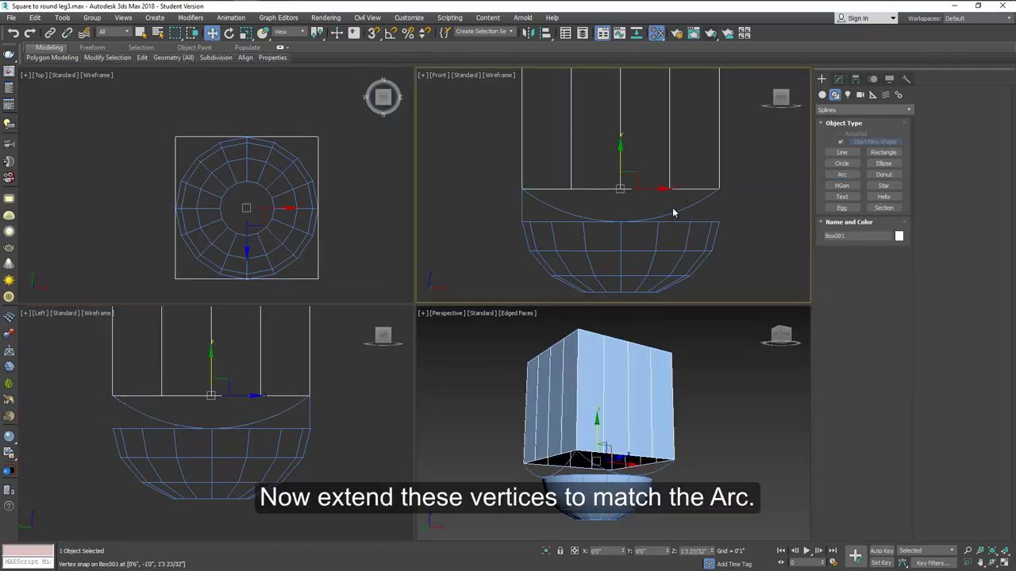
pyautogui.press('1')
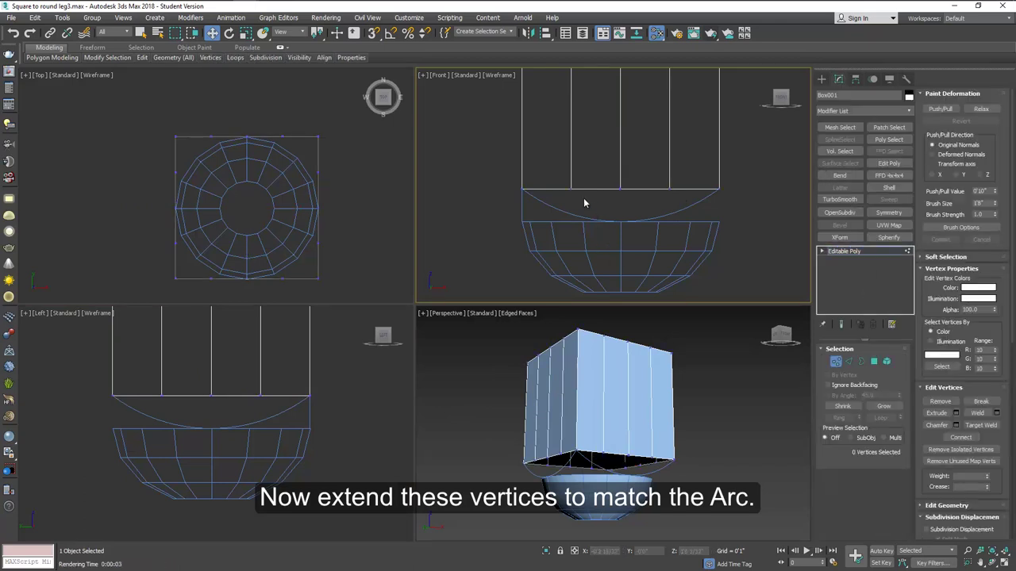
pyautogui.moveTo(563, 181); pyautogui.dragTo(688, 199)
pyautogui.keyDown('ctrl'); pyautogui.moveTo(153, 394); pyautogui.dragTo(270, 418); pyautogui.keyUp('ctrl')
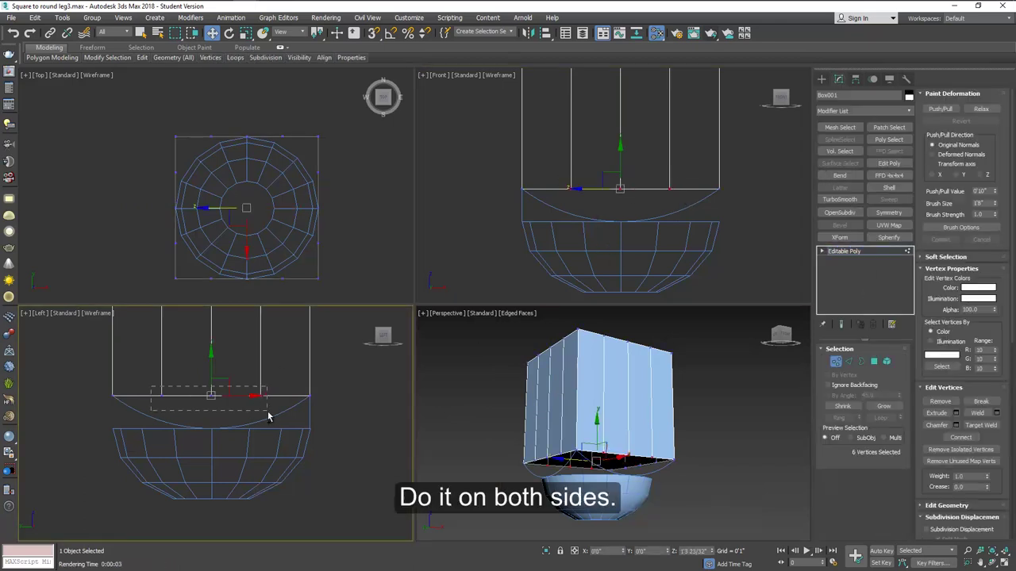
pyautogui.moveTo(211, 357); pyautogui.dragTo(210, 389)
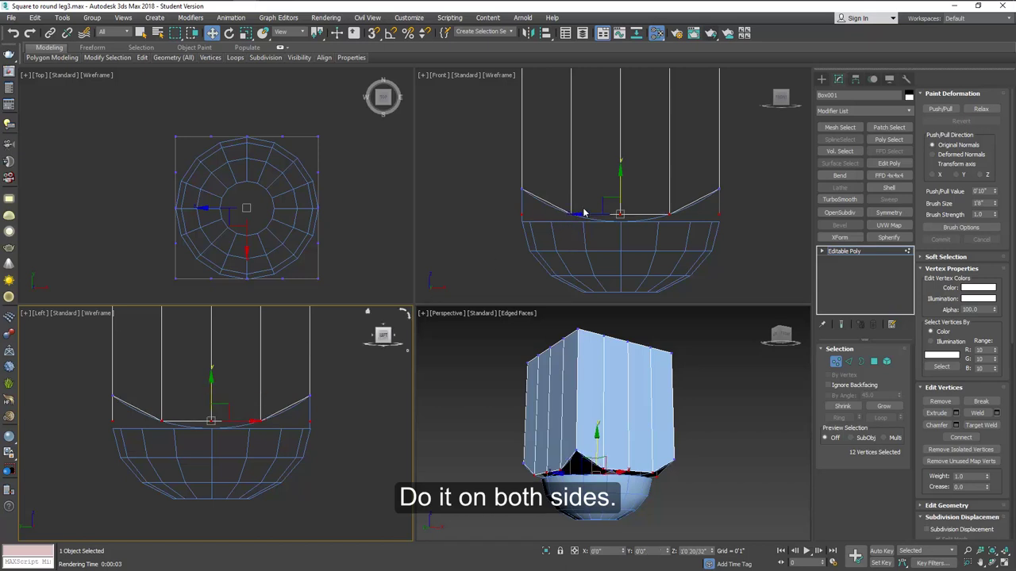
pyautogui.moveTo(612, 189); pyautogui.dragTo(634, 237)
pyautogui.moveTo(199, 403)
pyautogui.keyDown('ctrl'); pyautogui.mouseDown()
pyautogui.moveTo(223, 441)
pyautogui.moveTo(211, 399)
pyautogui.moveTo(211, 409)
pyautogui.mouseUp(); pyautogui.keyUp('ctrl')
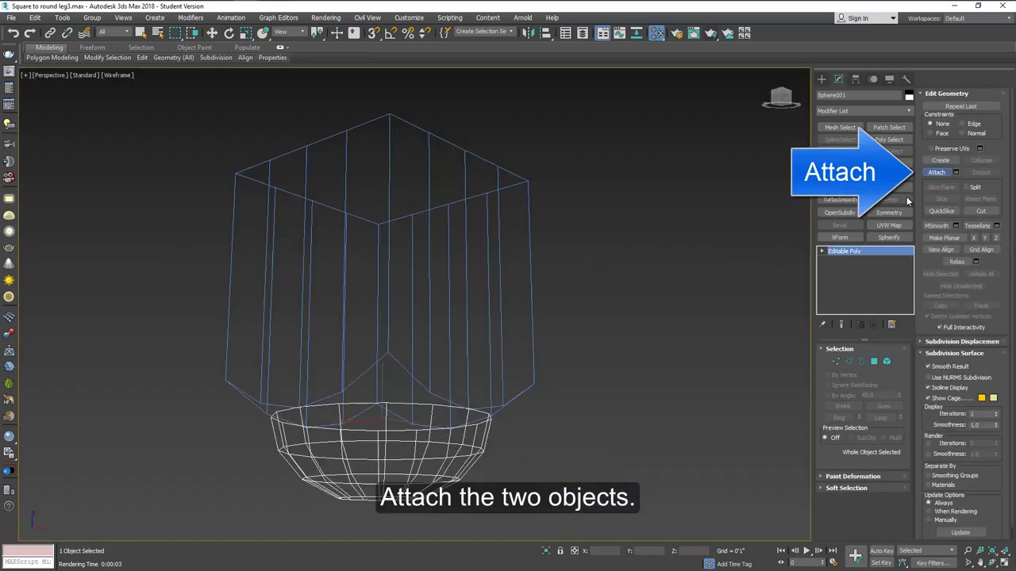
# Attach the box to the bowl so both form a single editable poly
pyautogui.click(936, 172)
pyautogui.click(499, 278)
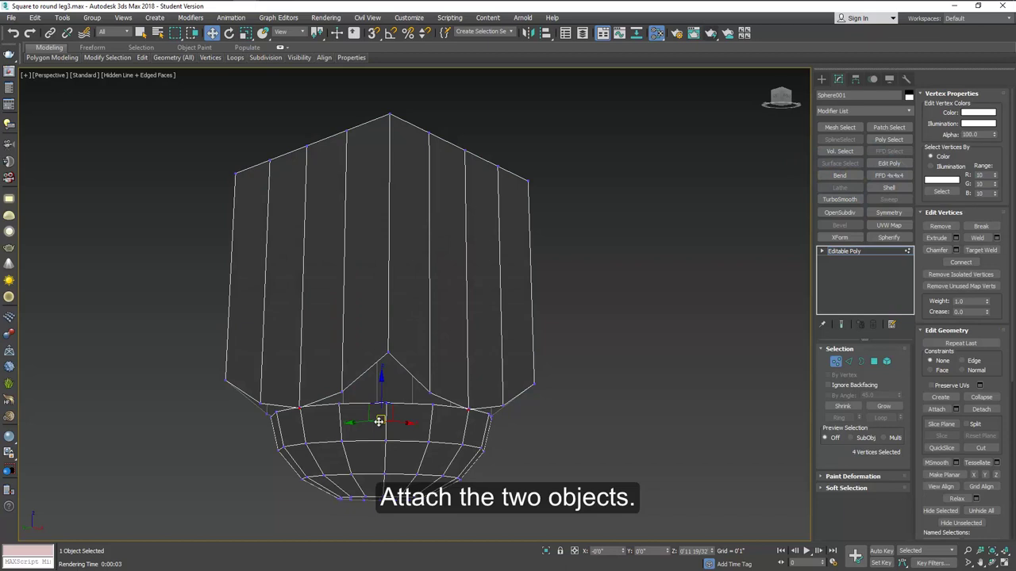
pyautogui.keyDown('alt'); pyautogui.moveTo(378, 424); pyautogui.dragTo(386, 407, button='middle'); pyautogui.keyUp('alt')
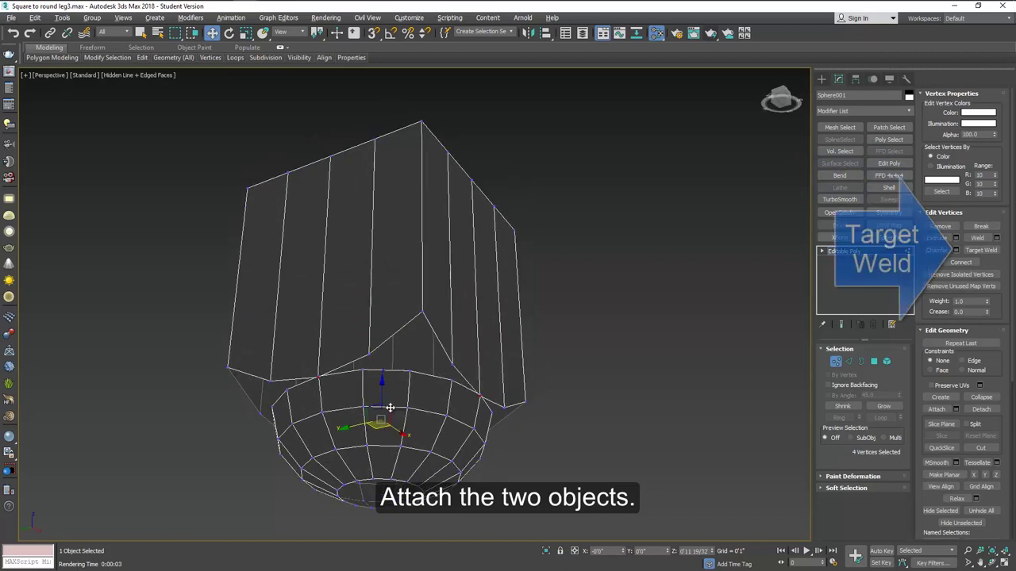
# Target weld two bowl rim vertices to the facing box corner and its adjacent bottom vertex
pyautogui.click(982, 251)
pyautogui.click(416, 371)
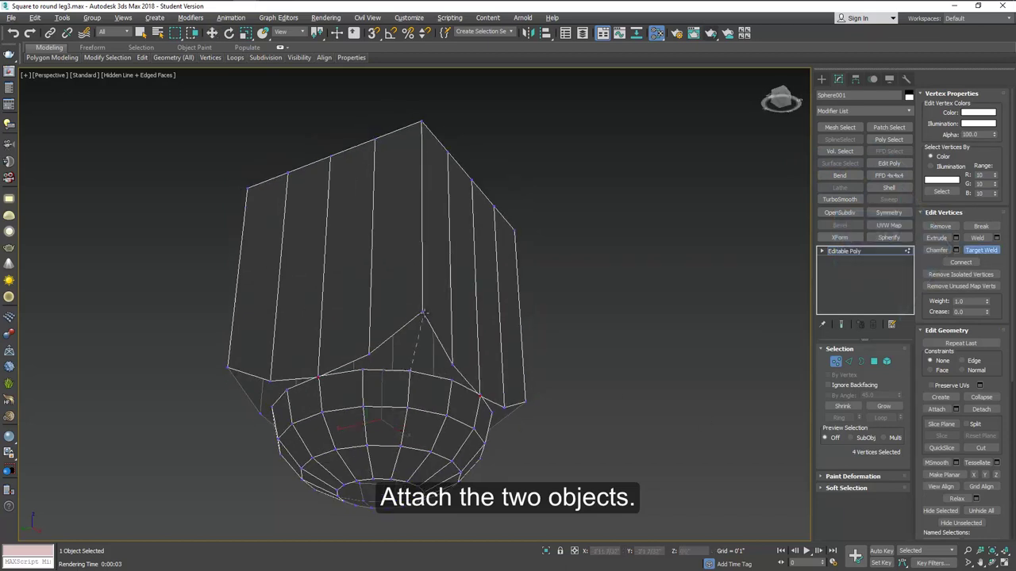
pyautogui.click(422, 314)
pyautogui.scroll(3, 374, 386)
pyautogui.moveTo(380, 375); pyautogui.dragTo(384, 295, button='middle')
pyautogui.click(394, 330)
pyautogui.click(404, 308)
# Continue around the leg, target welding the off-centre rim vertices to the matching box corners and the bottom vertices beside them
pyautogui.keyDown('alt'); pyautogui.moveTo(361, 360); pyautogui.dragTo(421, 367, button='middle'); pyautogui.keyUp('alt')
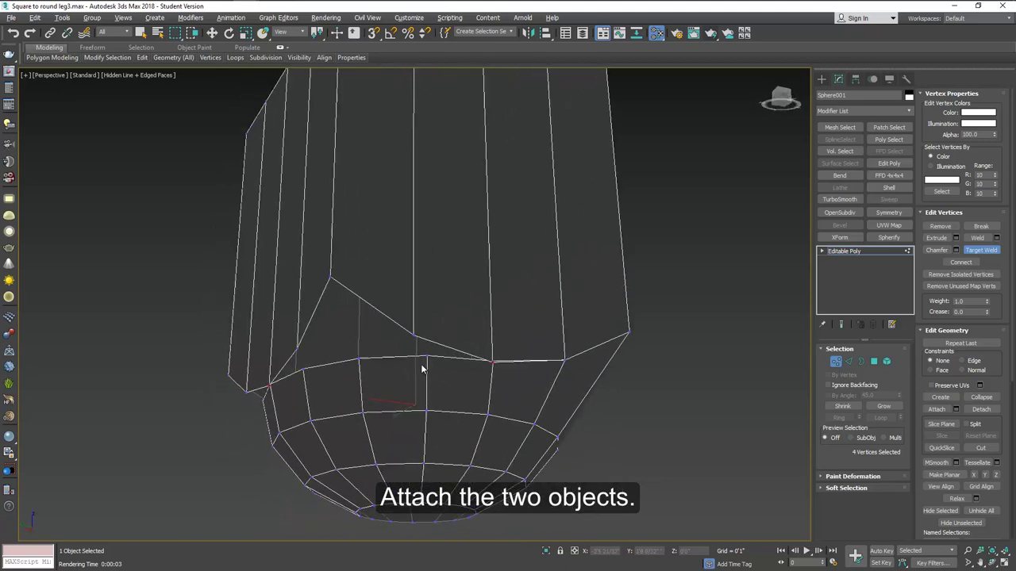
pyautogui.click(428, 361)
pyautogui.click(416, 335)
pyautogui.click(360, 359)
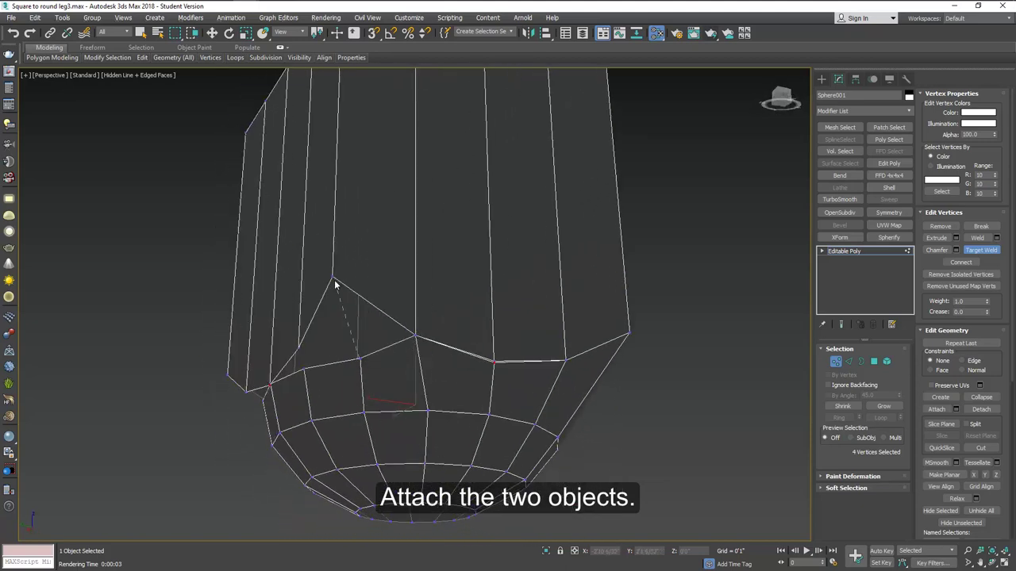
pyautogui.click(333, 277)
pyautogui.keyDown('alt'); pyautogui.moveTo(347, 386); pyautogui.dragTo(404, 387, button='middle'); pyautogui.keyUp('alt')
pyautogui.click(434, 365)
pyautogui.click(449, 343)
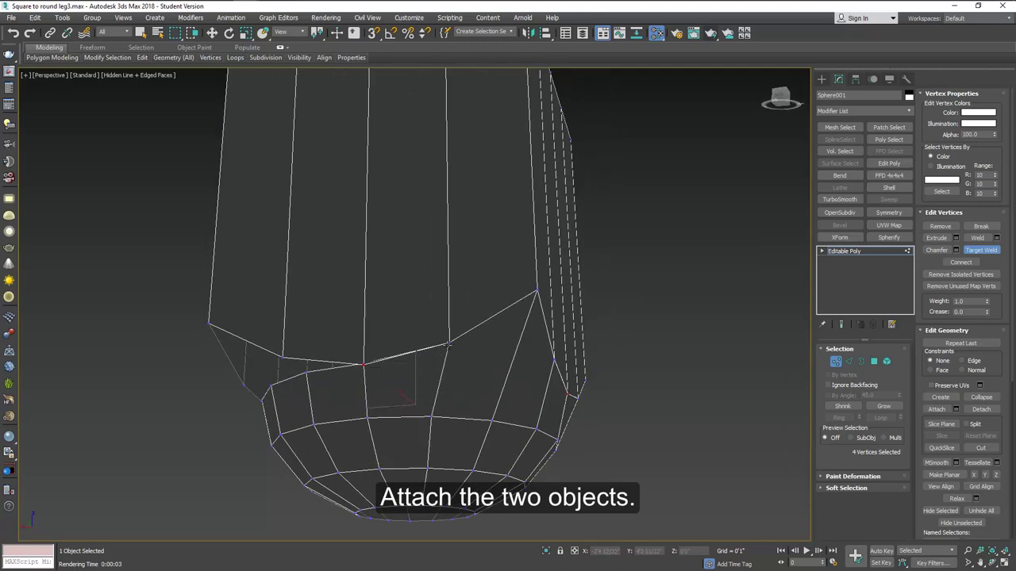
pyautogui.click(282, 357)
pyautogui.click(270, 385)
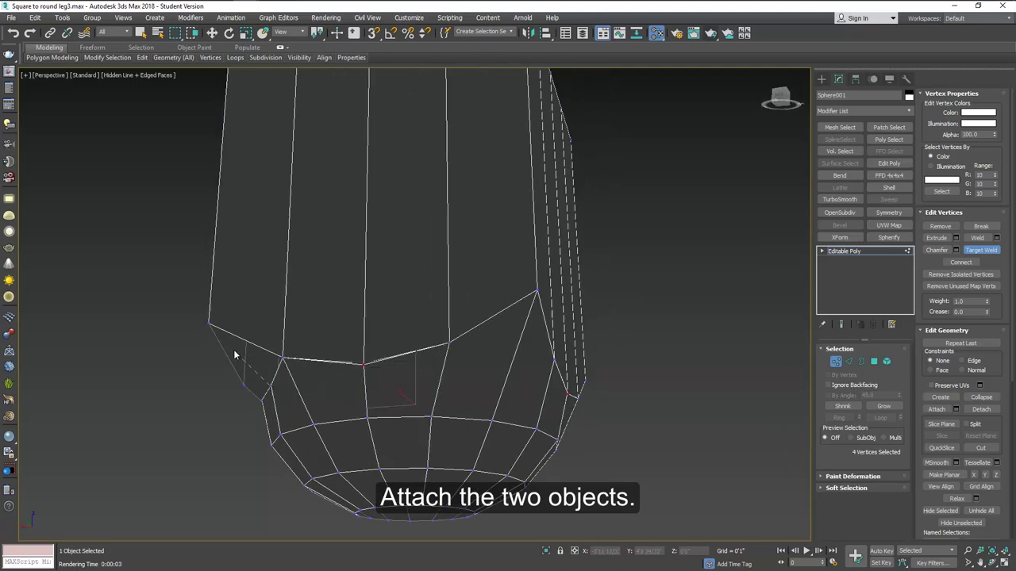
pyautogui.click(209, 324)
# Target weld the remaining off-centre rim vertices to the box on the last side and its corner, leaving the side centres unwelded
pyautogui.keyDown('alt'); pyautogui.moveTo(242, 381); pyautogui.dragTo(407, 408, button='middle'); pyautogui.keyUp('alt')
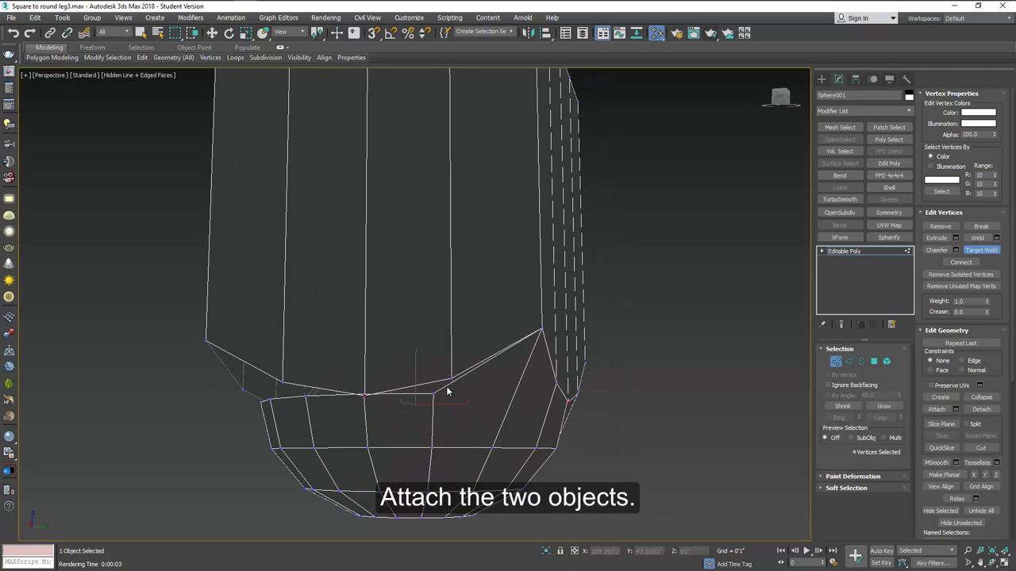
pyautogui.click(306, 396)
pyautogui.click(282, 383)
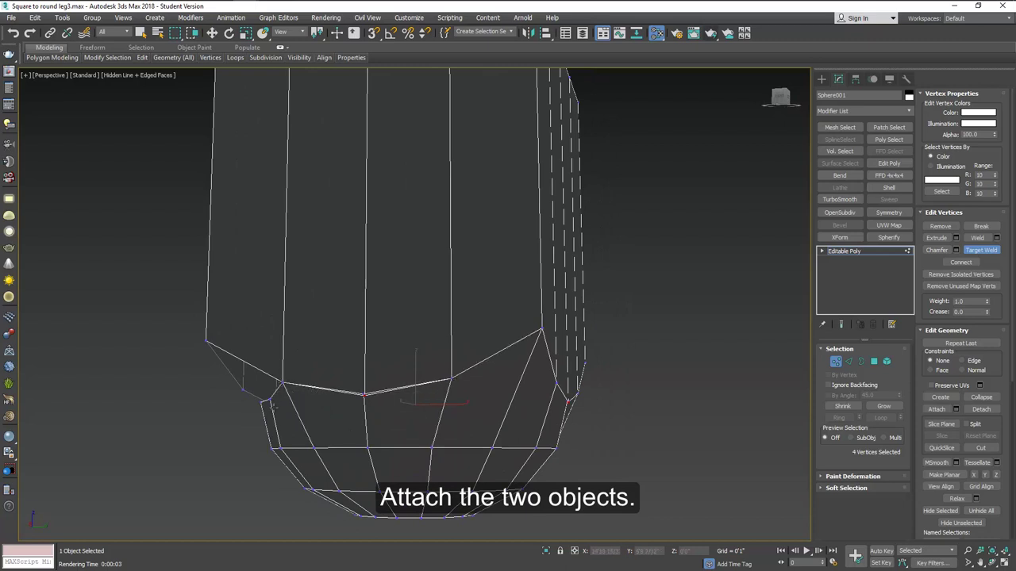
pyautogui.keyDown('alt'); pyautogui.moveTo(269, 416); pyautogui.dragTo(319, 399, button='middle'); pyautogui.keyUp('alt')
pyautogui.click(320, 282)
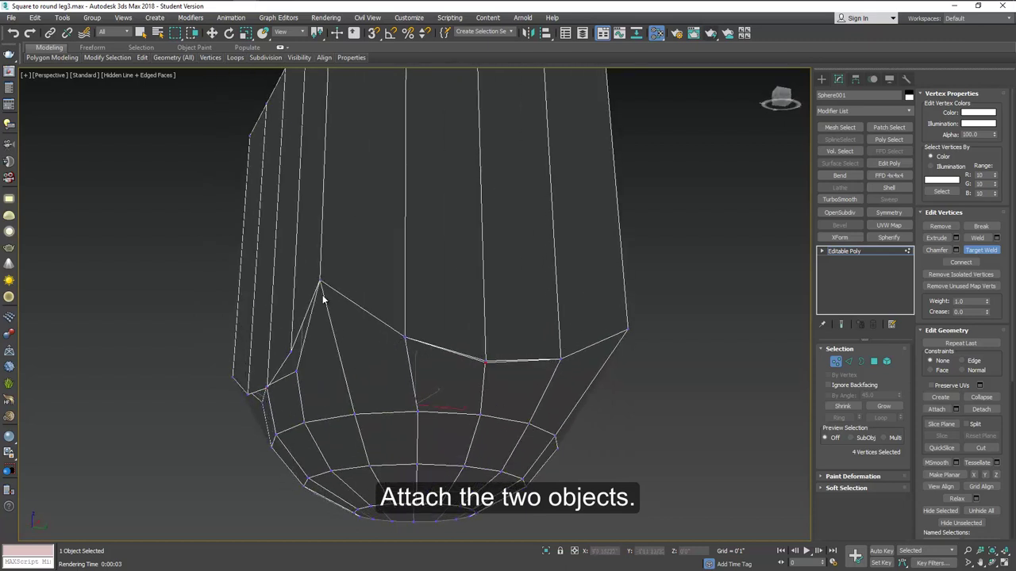
pyautogui.keyDown('alt'); pyautogui.moveTo(288, 392); pyautogui.dragTo(363, 372, button='middle'); pyautogui.keyUp('alt')
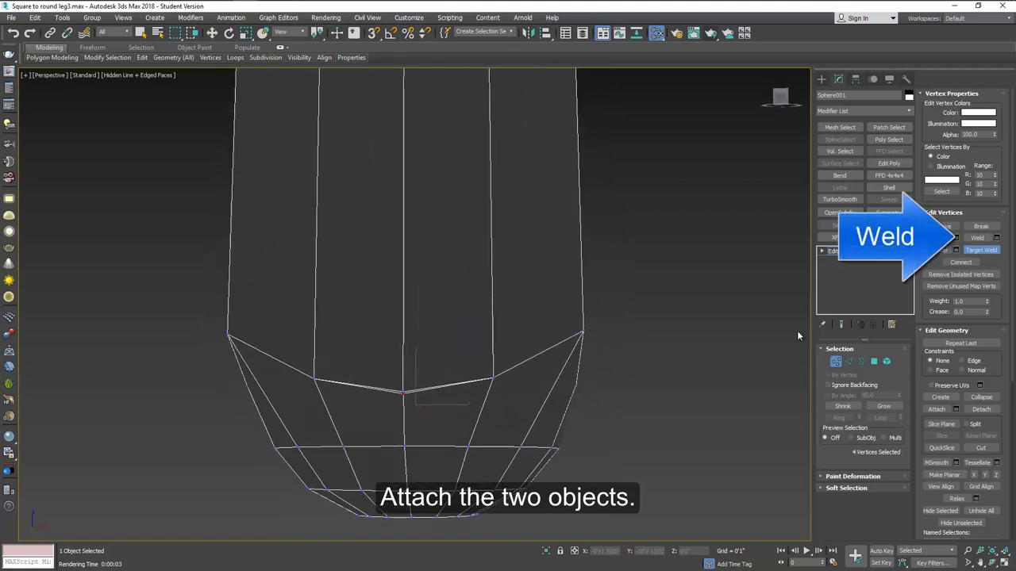
pyautogui.click(979, 250)
# Weld the overlapping centre vertices on all four sides of the seam with a threshold of 0'0 24/32"
pyautogui.hotkey('alt', 'w')
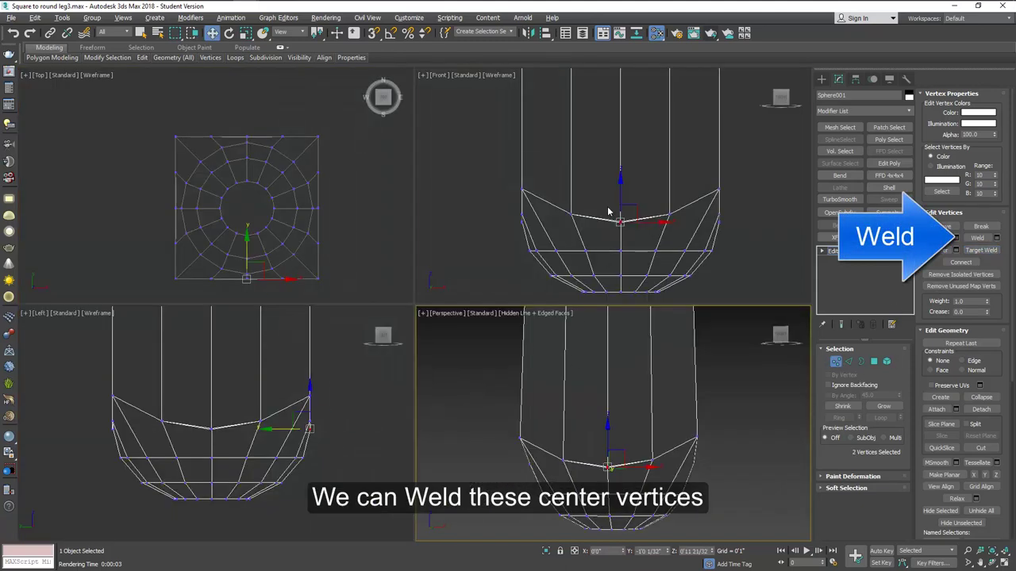
pyautogui.moveTo(200, 416); pyautogui.dragTo(222, 444)
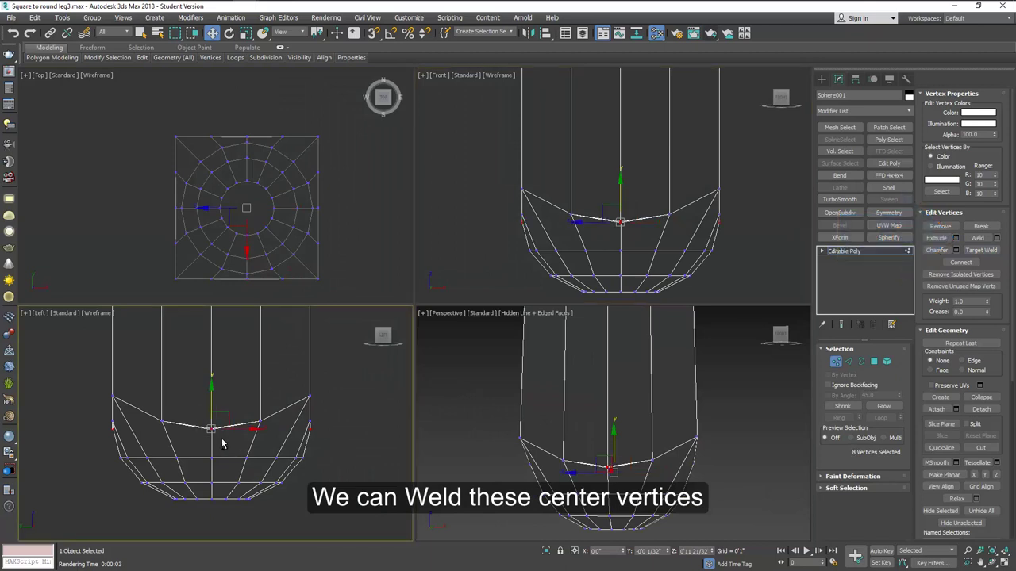
pyautogui.click(996, 238)
pyautogui.moveTo(243, 410); pyautogui.dragTo(277, 390)
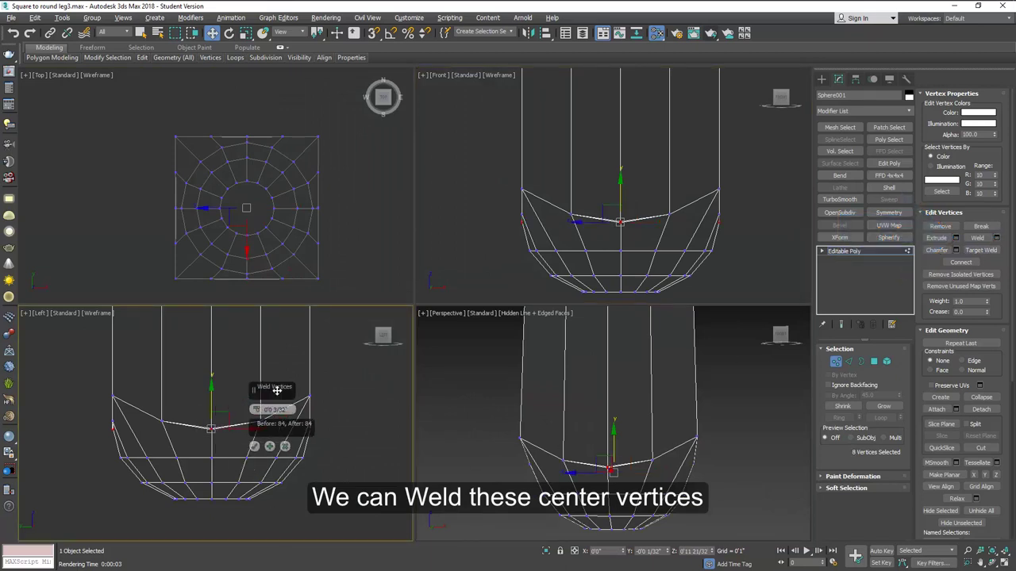
pyautogui.hotkey('alt', 'w')
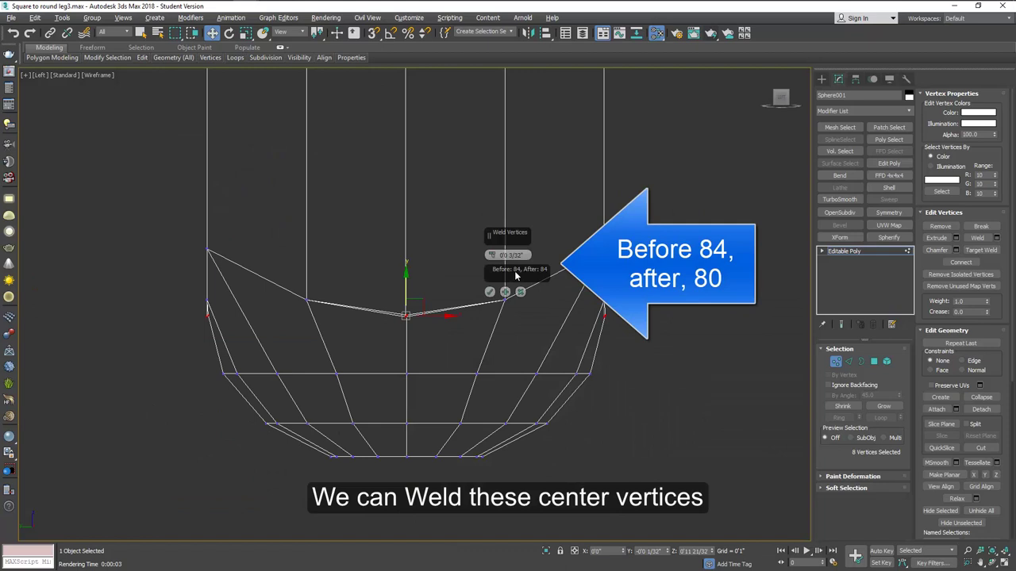
pyautogui.moveTo(493, 255); pyautogui.dragTo(496, 246)
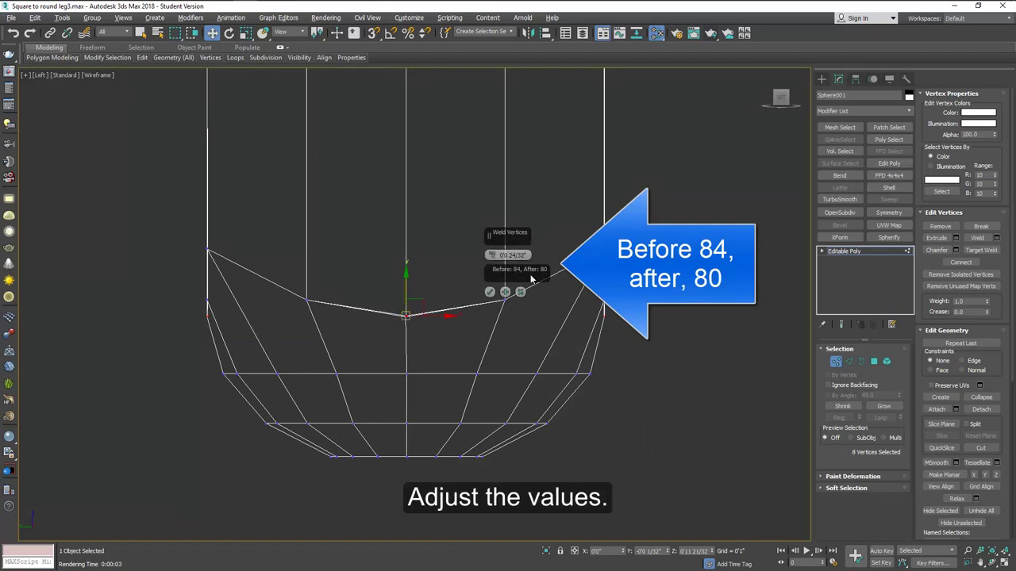
pyautogui.click(490, 292)
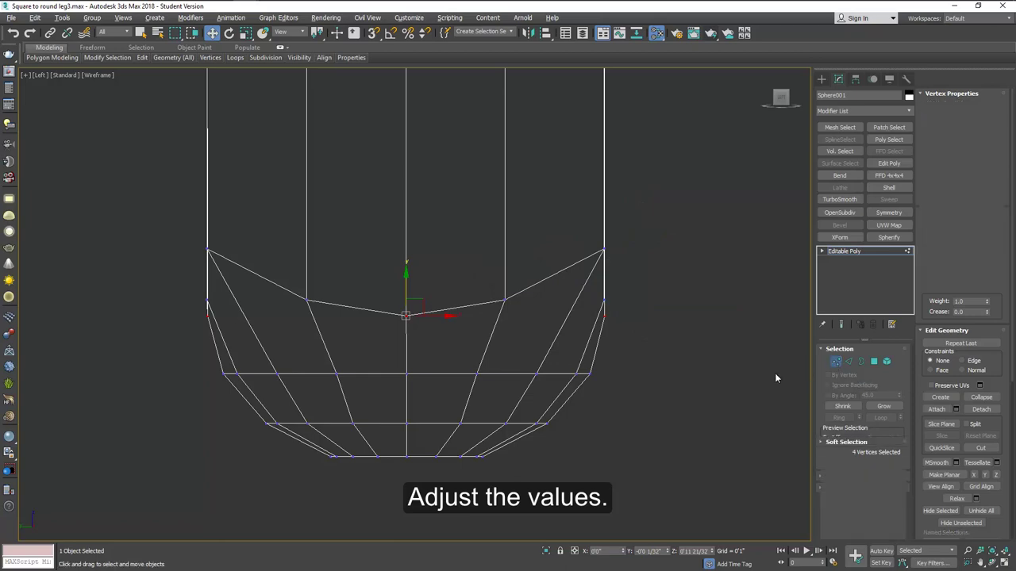
# Examine the joined leg's square-to-round transition from the side and from below
pyautogui.hotkey('alt', 'w')
pyautogui.rightClick(621, 447)
pyautogui.hotkey('alt', 'w')
pyautogui.scroll(-3, 523, 315)
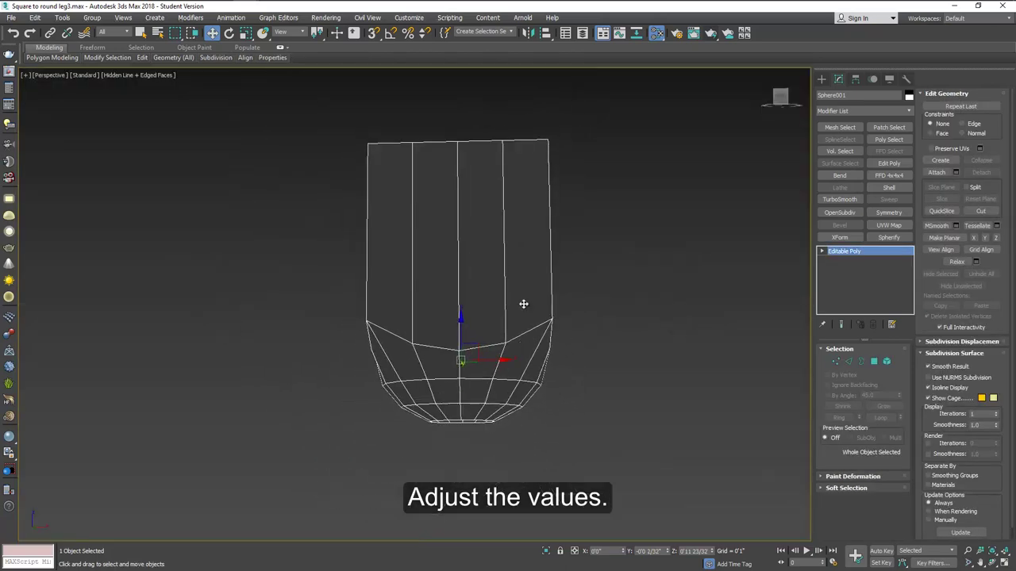
pyautogui.keyDown('alt'); pyautogui.moveTo(523, 304); pyautogui.dragTo(493, 238, button='middle'); pyautogui.keyUp('alt')
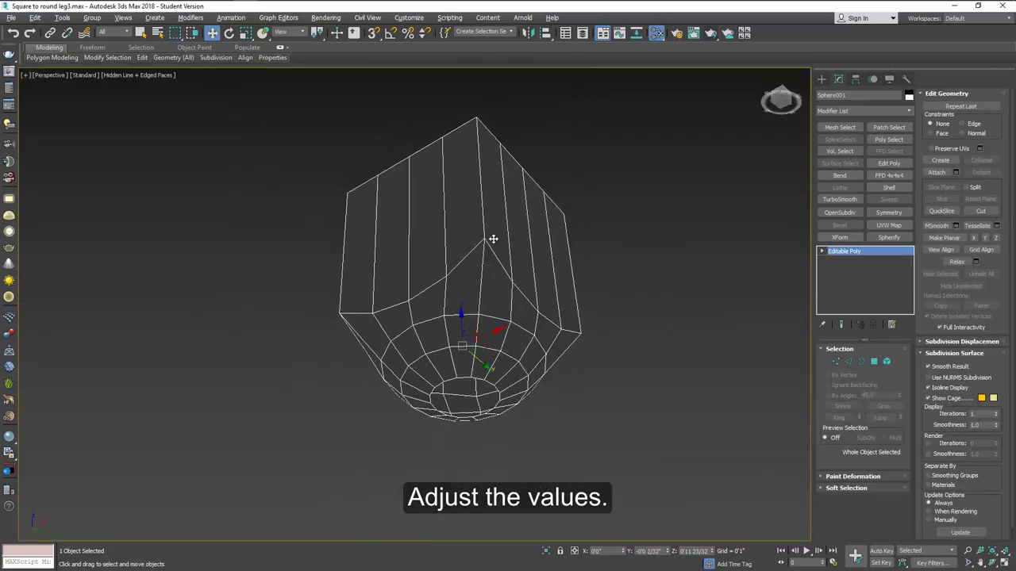
pyautogui.moveTo(462, 347)
pyautogui.keyDown('alt'); pyautogui.mouseDown(button='middle')
pyautogui.moveTo(468, 341)
pyautogui.moveTo(453, 358)
pyautogui.mouseUp(button='middle'); pyautogui.keyUp('alt')
pyautogui.hotkey('alt', 'w')
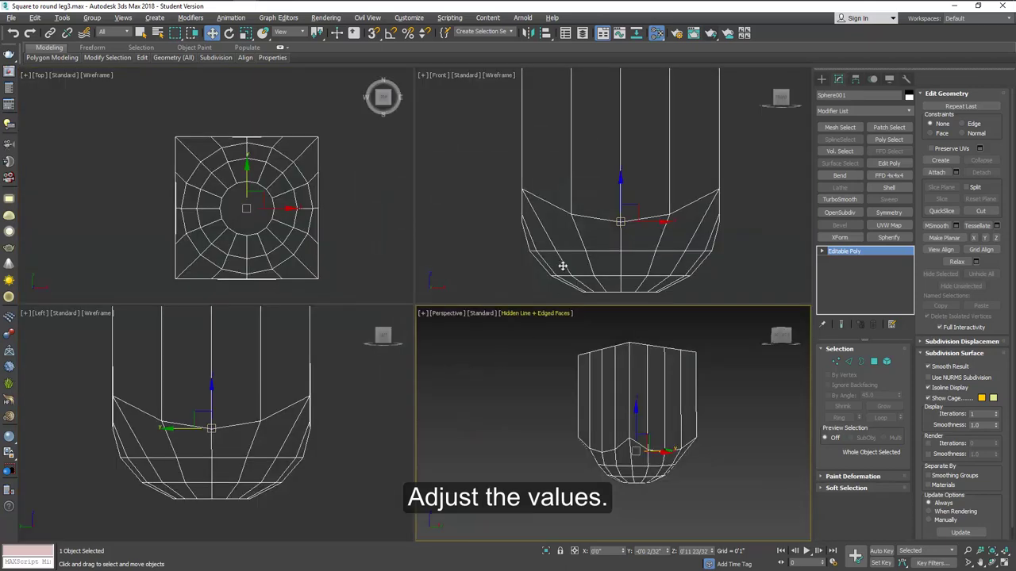
# Connect the ring of edges directly below the square-to-round seam with 2 segments
pyautogui.click(849, 361)
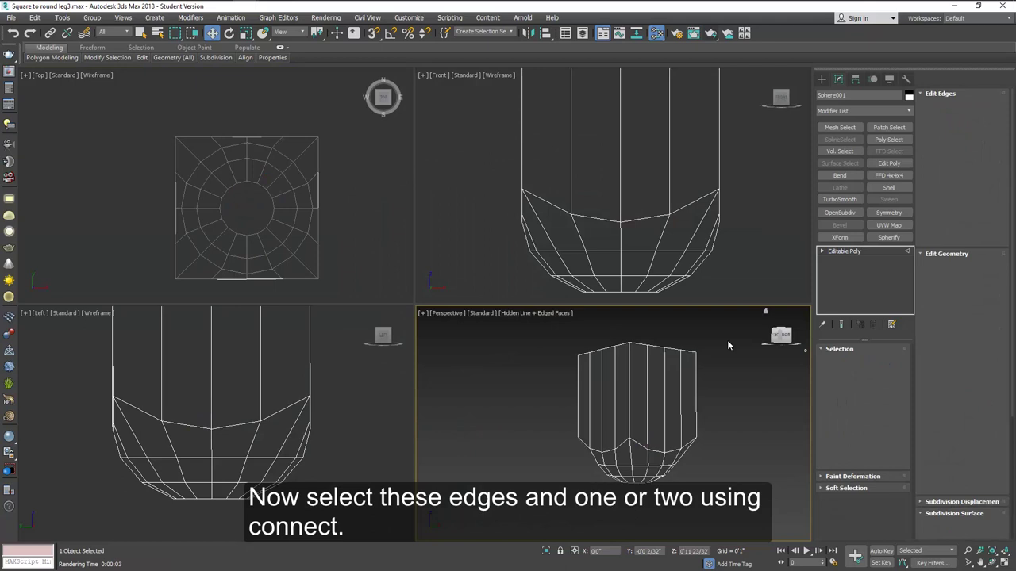
pyautogui.click(618, 232)
pyautogui.click(839, 417)
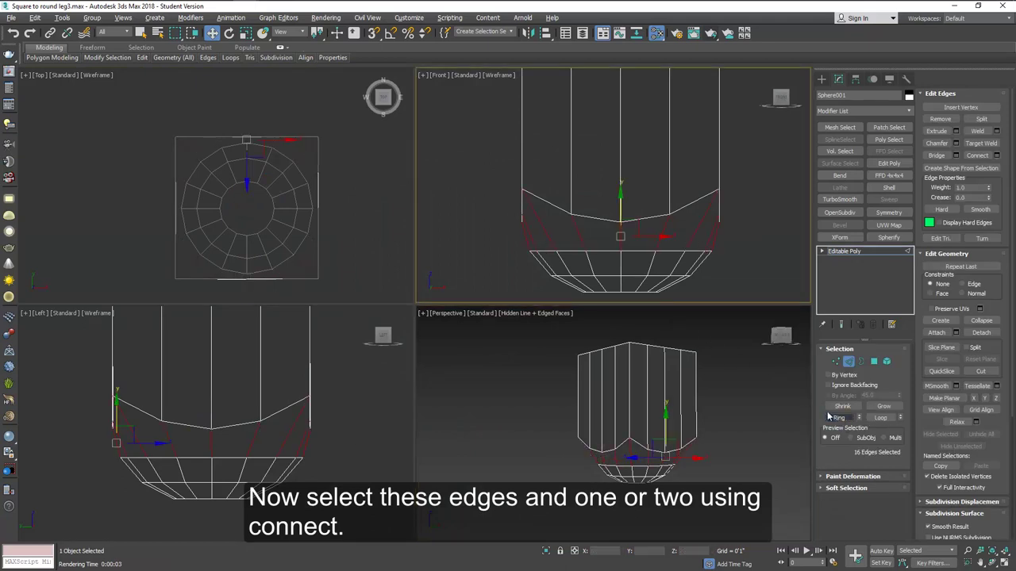
pyautogui.click(995, 154)
pyautogui.click(655, 161)
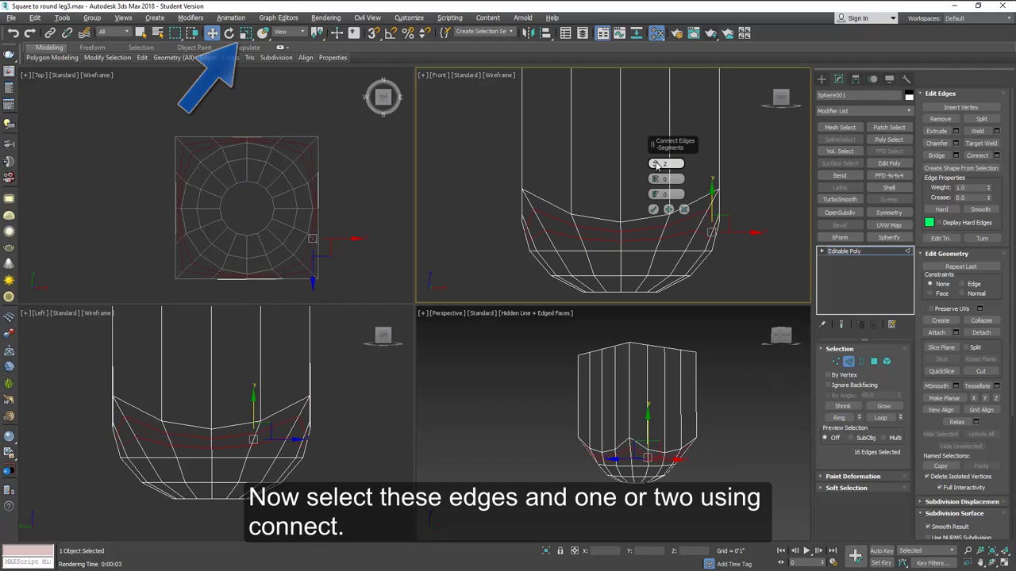
pyautogui.click(653, 209)
# Scale the two new edge loops uniformly, slightly outward, as seen from above
pyautogui.rightClick(260, 190)
pyautogui.press('r')
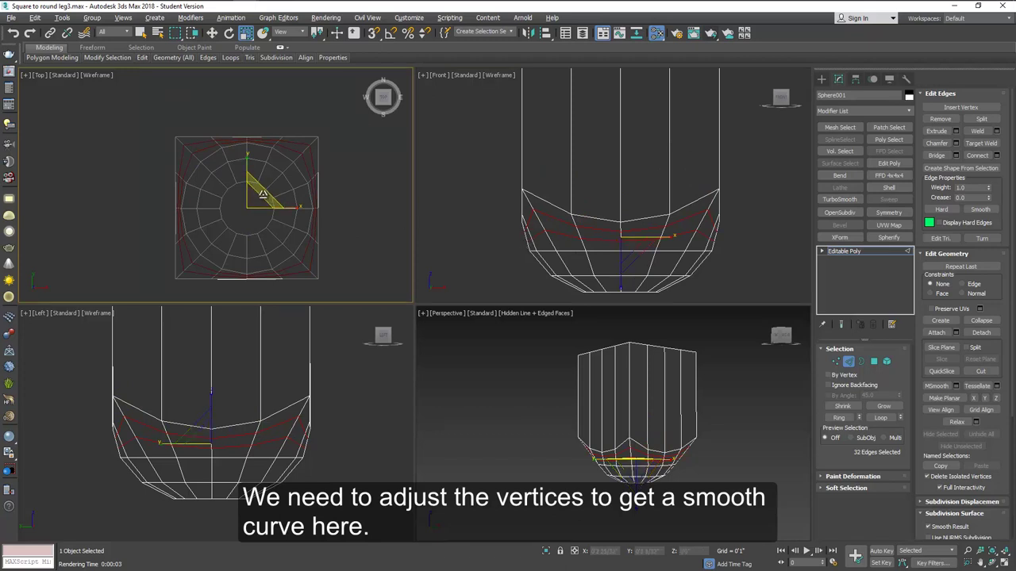
pyautogui.moveTo(263, 194); pyautogui.dragTo(267, 192)
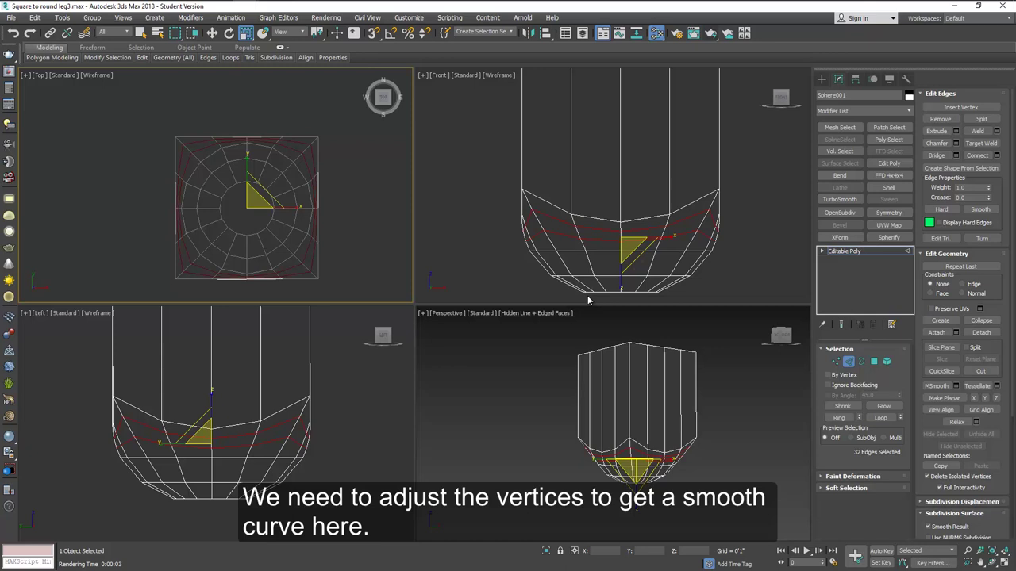
pyautogui.rightClick(623, 311)
pyautogui.press('w')
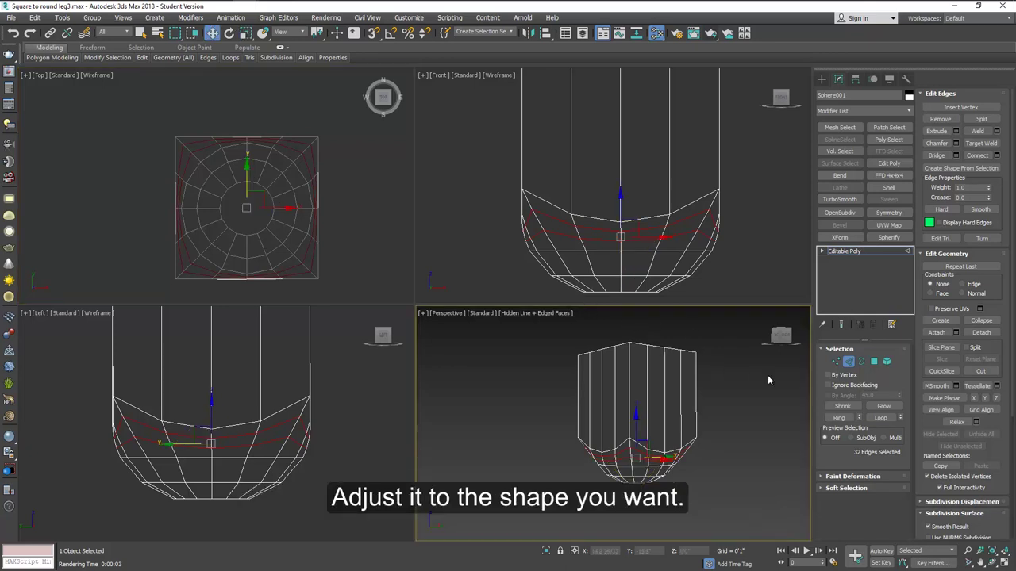
# Raise the two lowest vertex rings of the bowl slightly in the front view
pyautogui.click(835, 362)
pyautogui.moveTo(649, 285); pyautogui.dragTo(639, 238, button='middle')
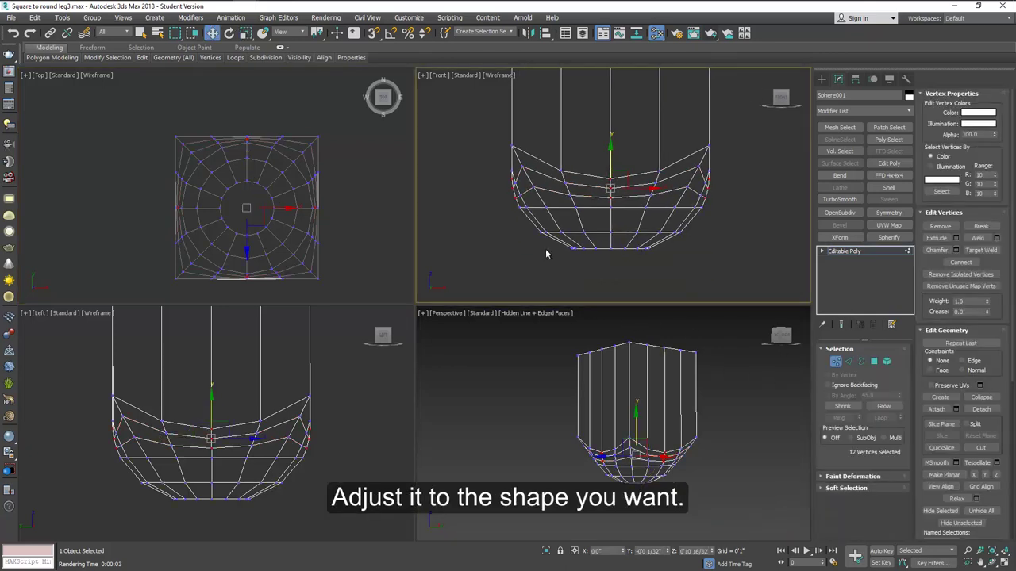
pyautogui.moveTo(622, 248); pyautogui.dragTo(699, 263)
pyautogui.moveTo(609, 213); pyautogui.dragTo(606, 194)
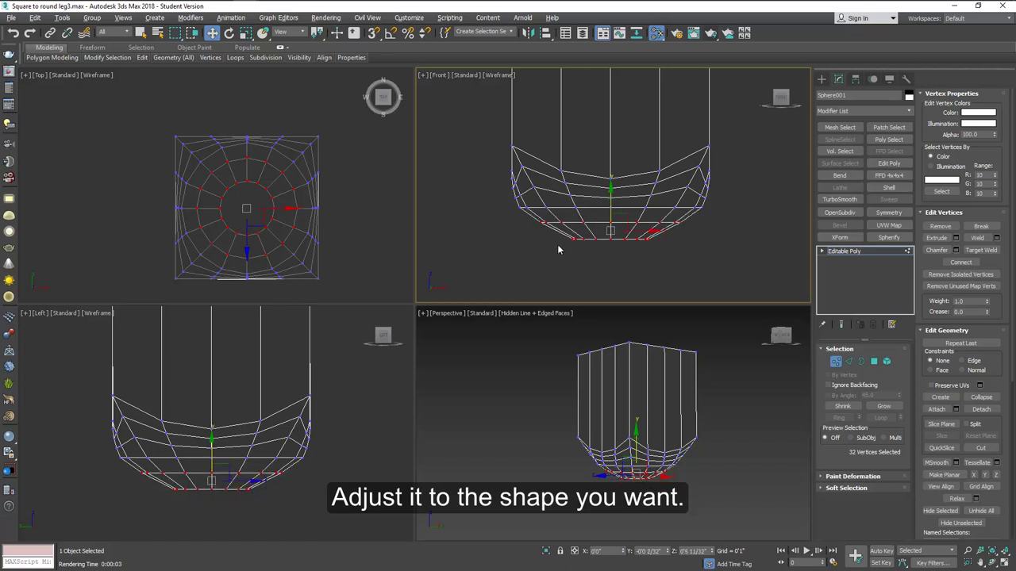
# Raise the bowl's bottom vertex ring a little more and scale it outward to widen the opening
pyautogui.moveTo(558, 250); pyautogui.dragTo(664, 238)
pyautogui.moveTo(611, 215); pyautogui.dragTo(610, 212)
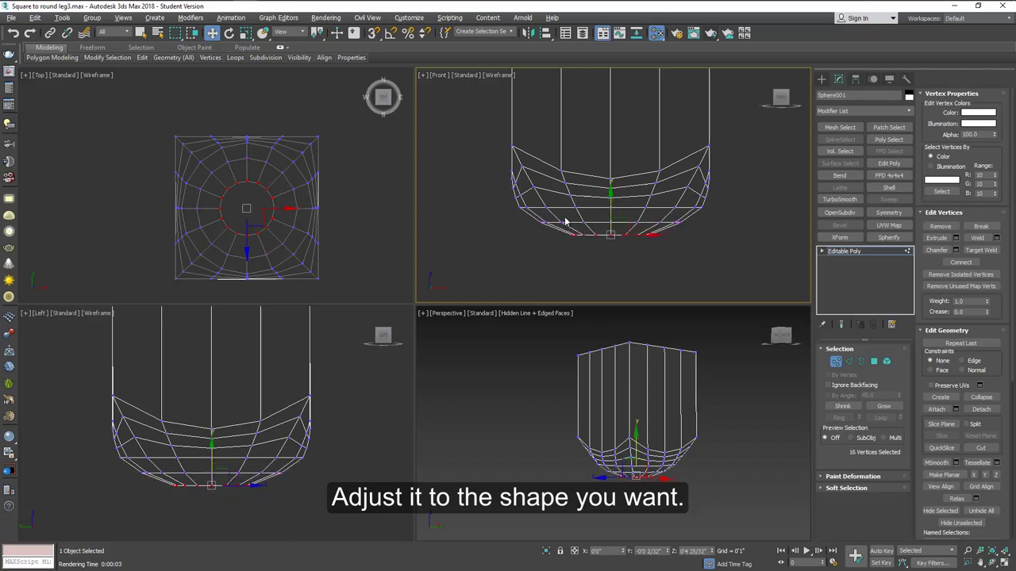
pyautogui.click(245, 32)
pyautogui.moveTo(253, 208); pyautogui.dragTo(267, 177)
pyautogui.click(734, 411)
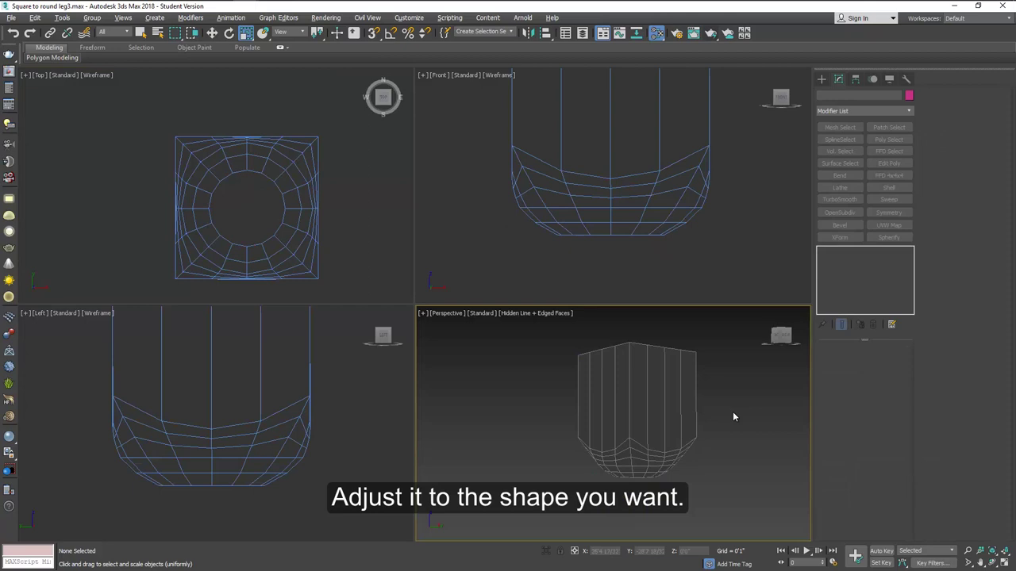
# Apply a TurboSmooth modifier to the whole leg in an enlarged perspective view
pyautogui.hotkey('alt', 'w')
pyautogui.moveTo(520, 332)
pyautogui.keyDown('alt'); pyautogui.mouseDown(button='middle')
pyautogui.moveTo(521, 364)
pyautogui.moveTo(511, 318)
pyautogui.mouseUp(button='middle'); pyautogui.keyUp('alt')
pyautogui.click(510, 318)
pyautogui.press('w')
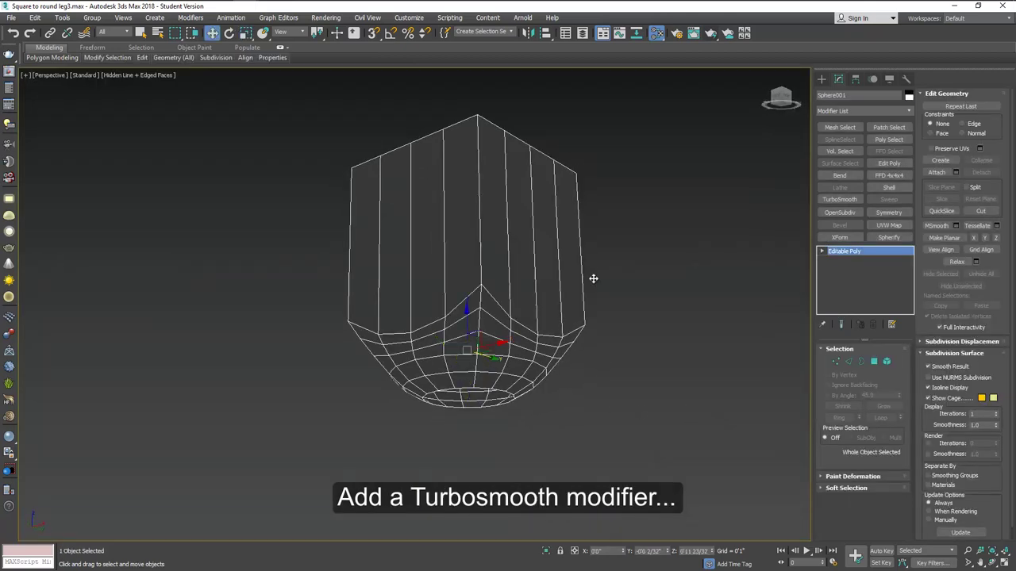
pyautogui.click(839, 199)
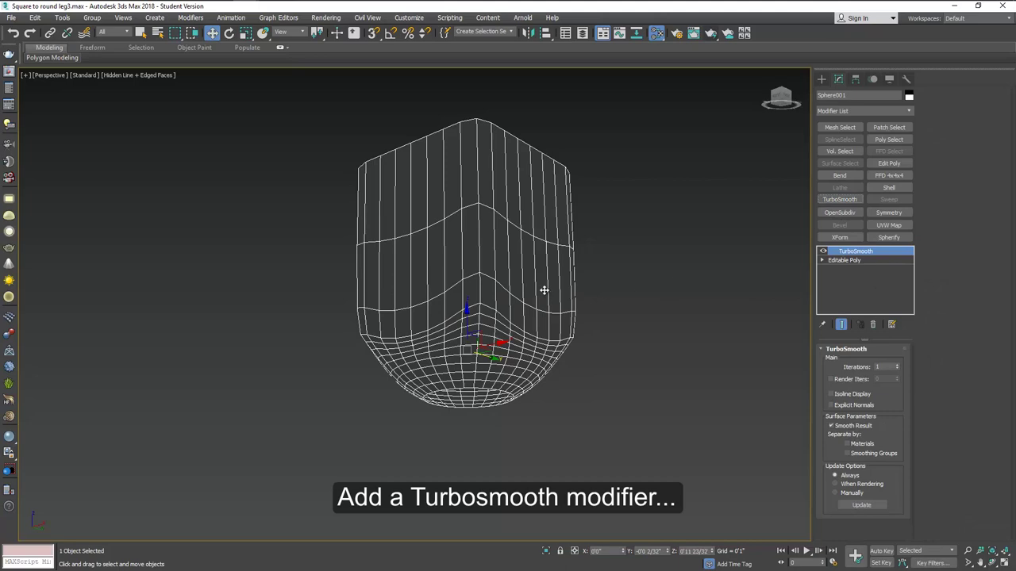
pyautogui.keyDown('alt'); pyautogui.moveTo(543, 290); pyautogui.dragTo(472, 162, button='middle'); pyautogui.keyUp('alt')
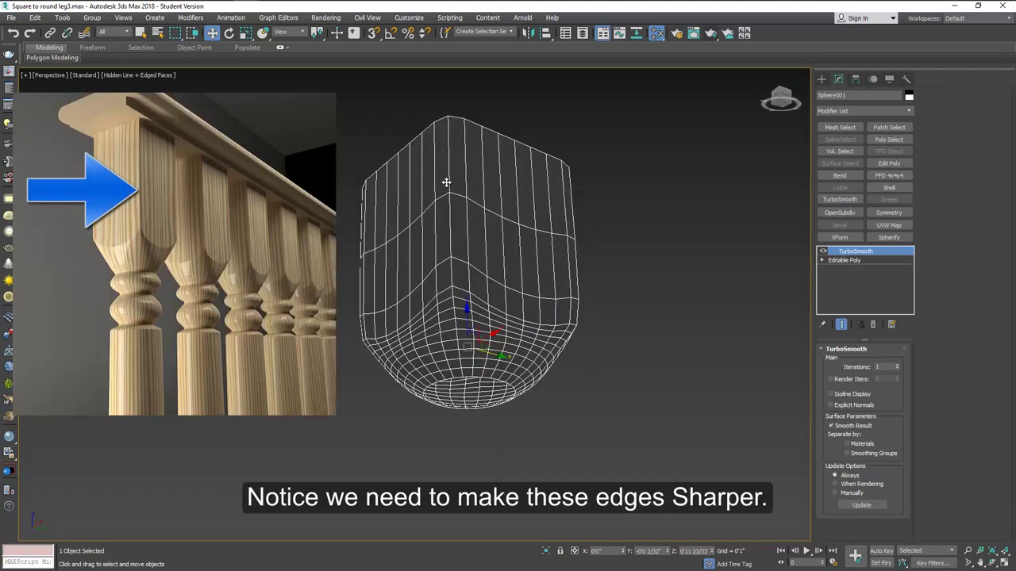
# In the Editable Poly, select the three vertical corner edges and the curved seam edges on the two facing sides
pyautogui.click(857, 261)
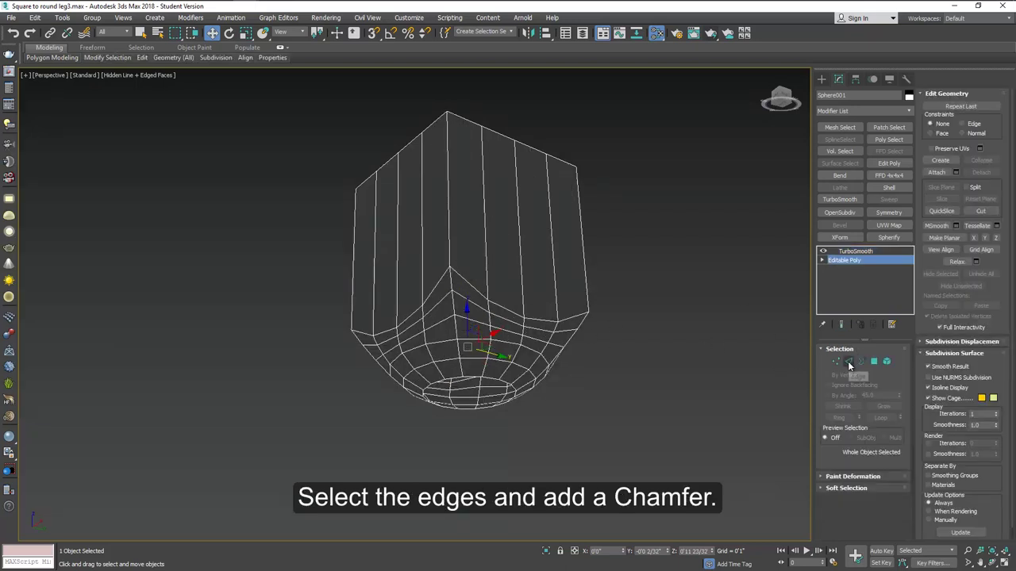
pyautogui.click(848, 362)
pyautogui.click(440, 293)
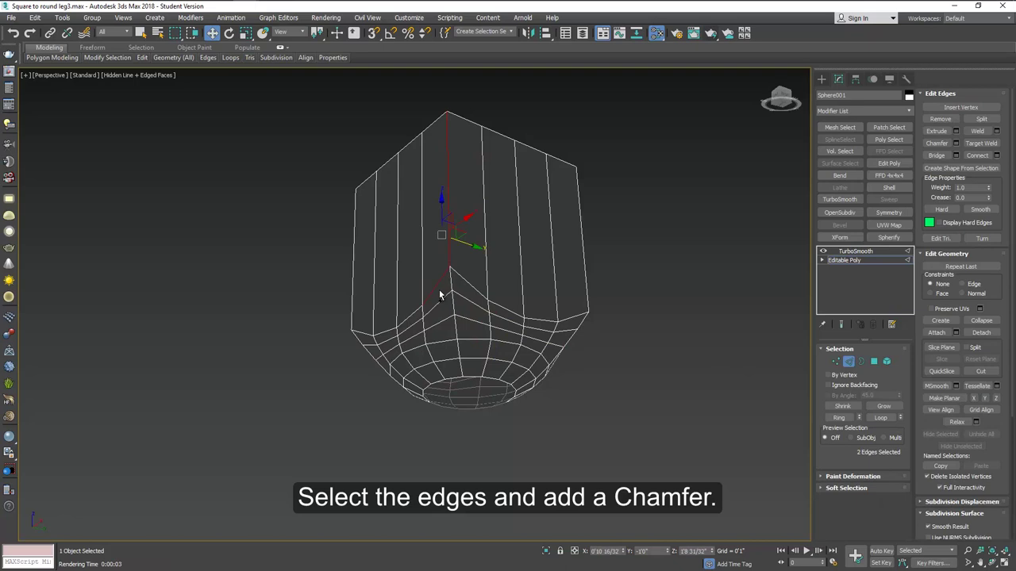
pyautogui.keyDown('ctrl'); pyautogui.click(411, 315); pyautogui.keyUp('ctrl')
pyautogui.keyDown('ctrl'); pyautogui.click(384, 332); pyautogui.keyUp('ctrl')
pyautogui.keyDown('ctrl'); pyautogui.click(364, 334); pyautogui.keyUp('ctrl')
pyautogui.keyDown('ctrl'); pyautogui.click(353, 304); pyautogui.keyUp('ctrl')
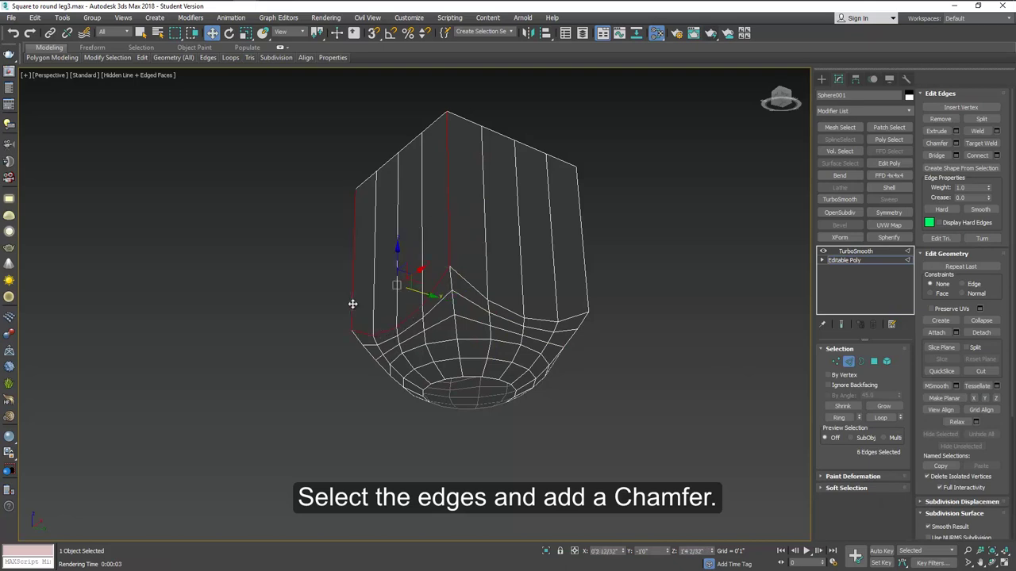
pyautogui.keyDown('ctrl'); pyautogui.click(465, 284); pyautogui.keyUp('ctrl')
pyautogui.keyDown('ctrl'); pyautogui.click(508, 310); pyautogui.keyUp('ctrl')
pyautogui.keyDown('ctrl'); pyautogui.click(544, 318); pyautogui.keyUp('ctrl')
pyautogui.keyDown('ctrl'); pyautogui.click(574, 317); pyautogui.keyUp('ctrl')
pyautogui.keyDown('ctrl'); pyautogui.click(585, 295); pyautogui.keyUp('ctrl')
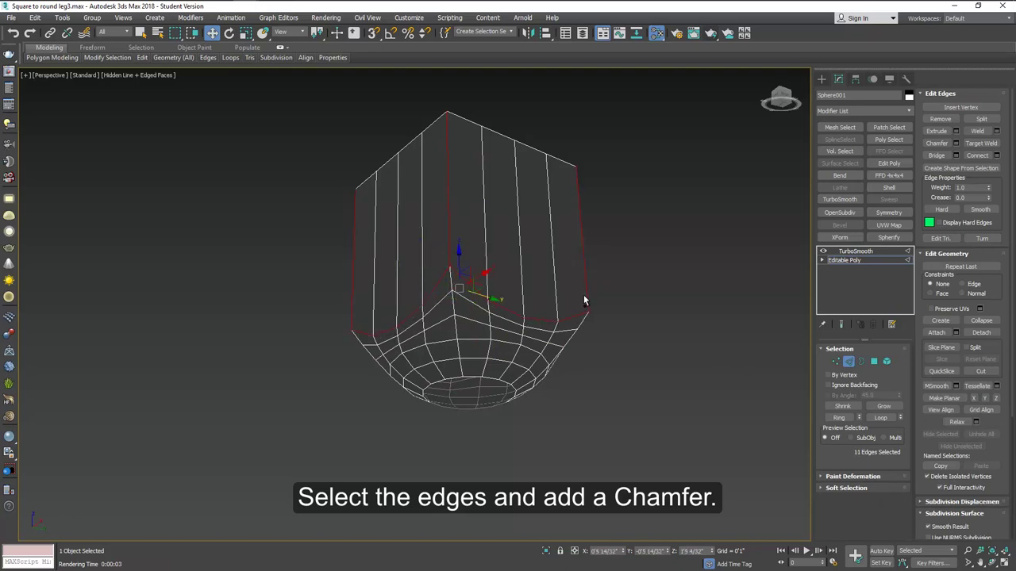
# Add the curved seam edges on the other two sides and the remaining vertical corner edge to the selection
pyautogui.keyDown('alt'); pyautogui.moveTo(584, 294); pyautogui.dragTo(400, 326, button='middle'); pyautogui.keyUp('alt')
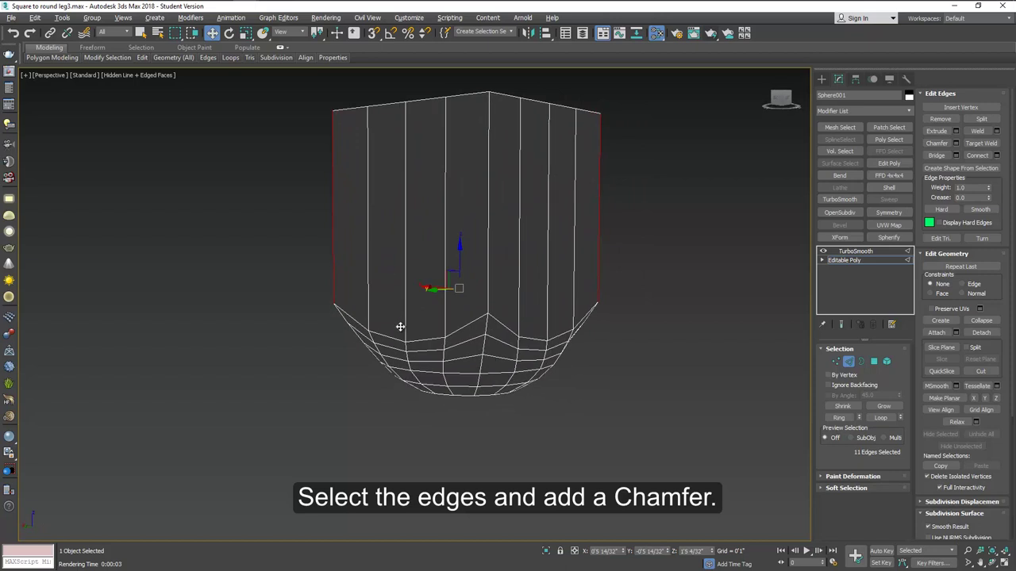
pyautogui.keyDown('ctrl'); pyautogui.click(360, 324); pyautogui.keyUp('ctrl')
pyautogui.keyDown('ctrl'); pyautogui.click(389, 338); pyautogui.keyUp('ctrl')
pyautogui.keyDown('ctrl'); pyautogui.click(428, 340); pyautogui.keyUp('ctrl')
pyautogui.keyDown('ctrl'); pyautogui.click(467, 326); pyautogui.keyUp('ctrl')
pyautogui.keyDown('ctrl'); pyautogui.click(489, 306); pyautogui.keyUp('ctrl')
pyautogui.keyDown('ctrl'); pyautogui.click(506, 326); pyautogui.keyUp('ctrl')
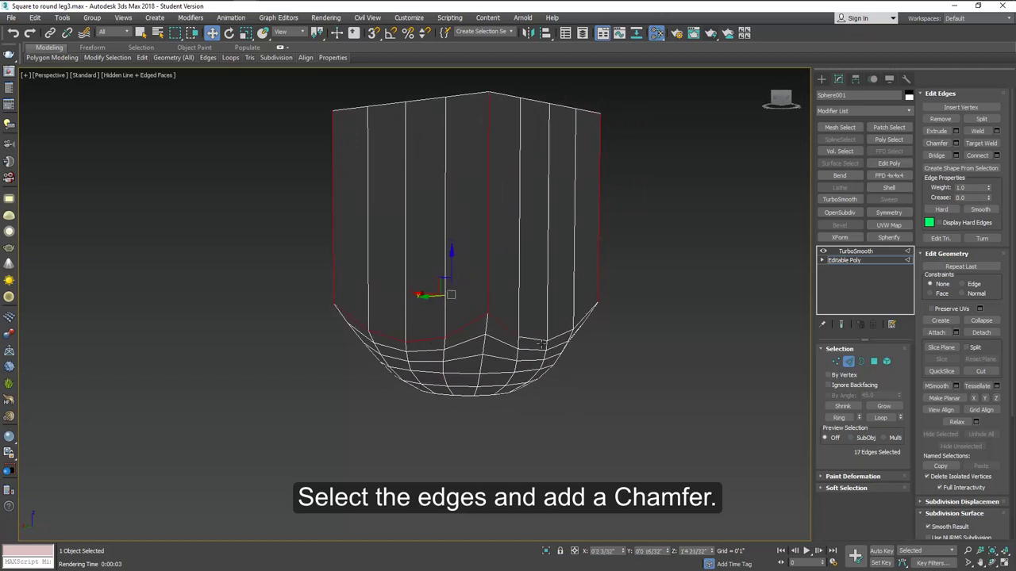
pyautogui.keyDown('ctrl'); pyautogui.click(539, 341); pyautogui.keyUp('ctrl')
pyautogui.keyDown('ctrl'); pyautogui.click(558, 336); pyautogui.keyUp('ctrl')
pyautogui.keyDown('ctrl'); pyautogui.click(578, 322); pyautogui.keyUp('ctrl')
# Chamfer the selected corner and seam edges by 0'0 11/32" with 1 segment, using the Standard Chamfer type
pyautogui.keyDown('alt'); pyautogui.moveTo(510, 329); pyautogui.dragTo(648, 299, button='middle'); pyautogui.keyUp('alt')
pyautogui.scroll(2, 547, 276)
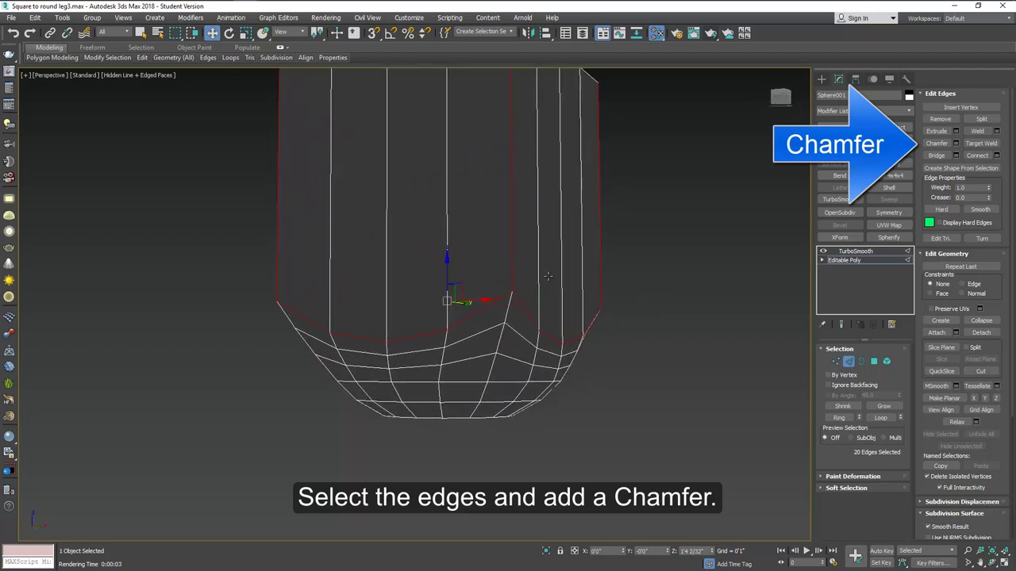
pyautogui.keyDown('alt'); pyautogui.moveTo(547, 276); pyautogui.dragTo(556, 348, button='middle'); pyautogui.keyUp('alt')
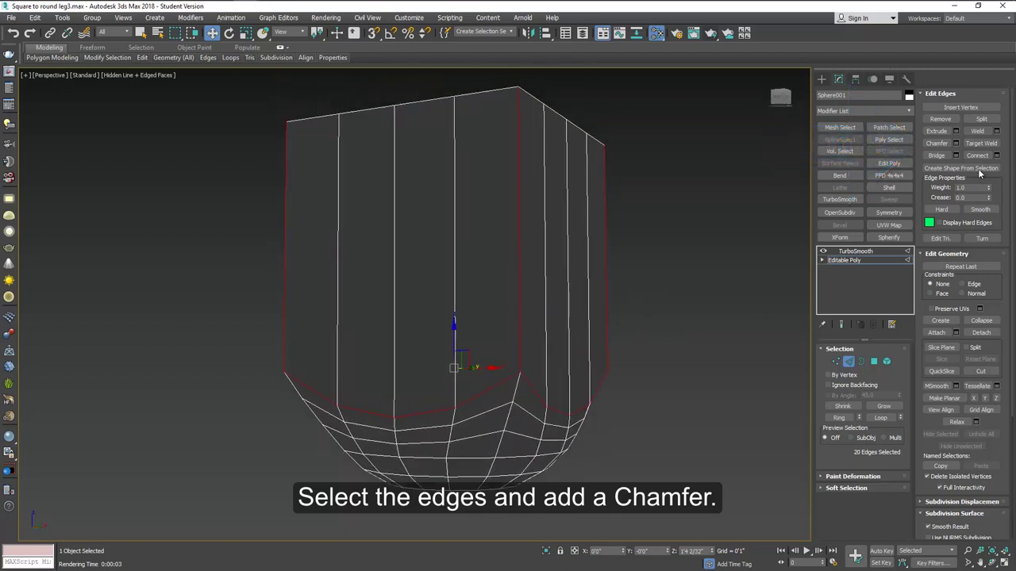
pyautogui.click(956, 143)
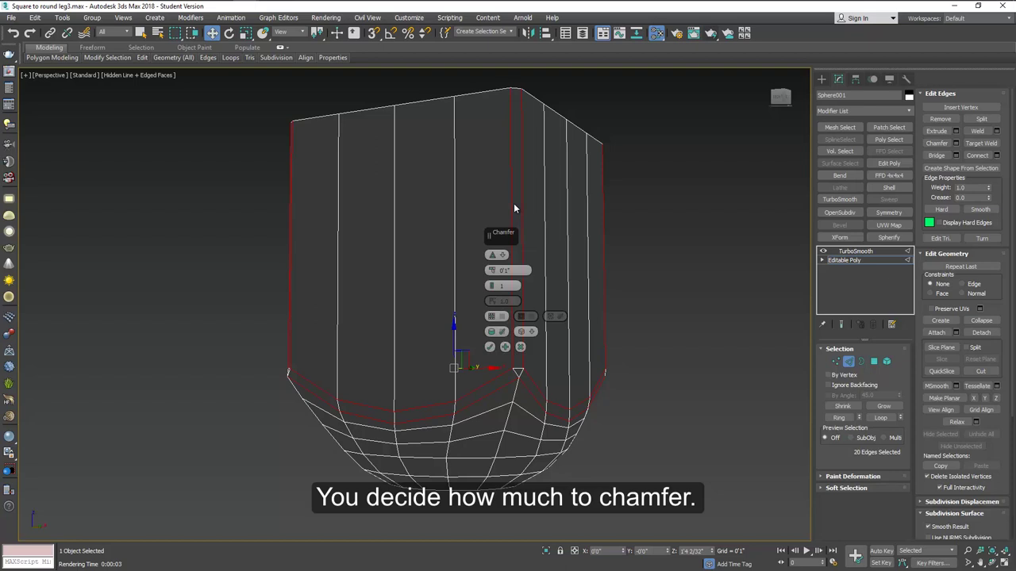
pyautogui.click(501, 256)
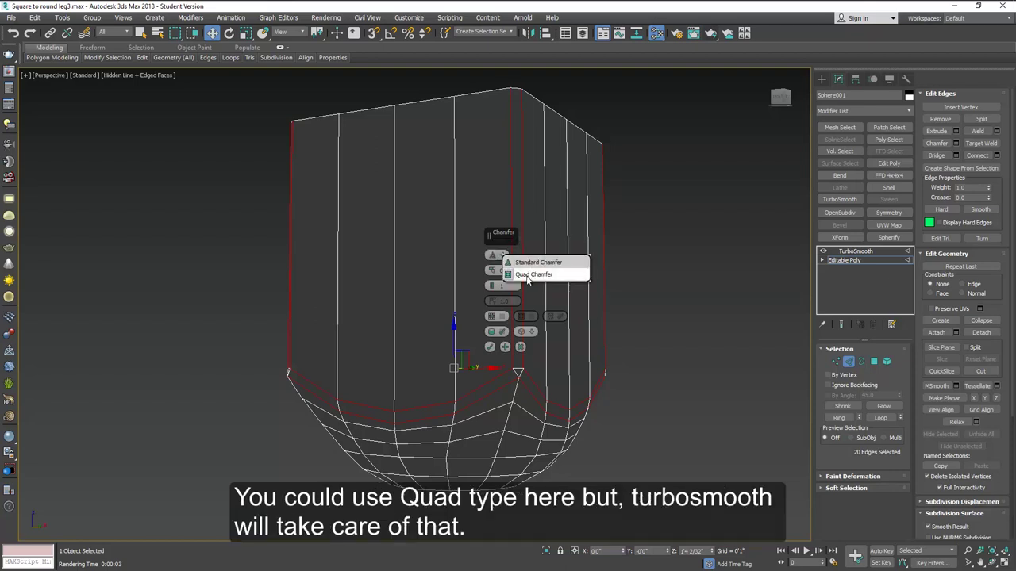
pyautogui.click(527, 274)
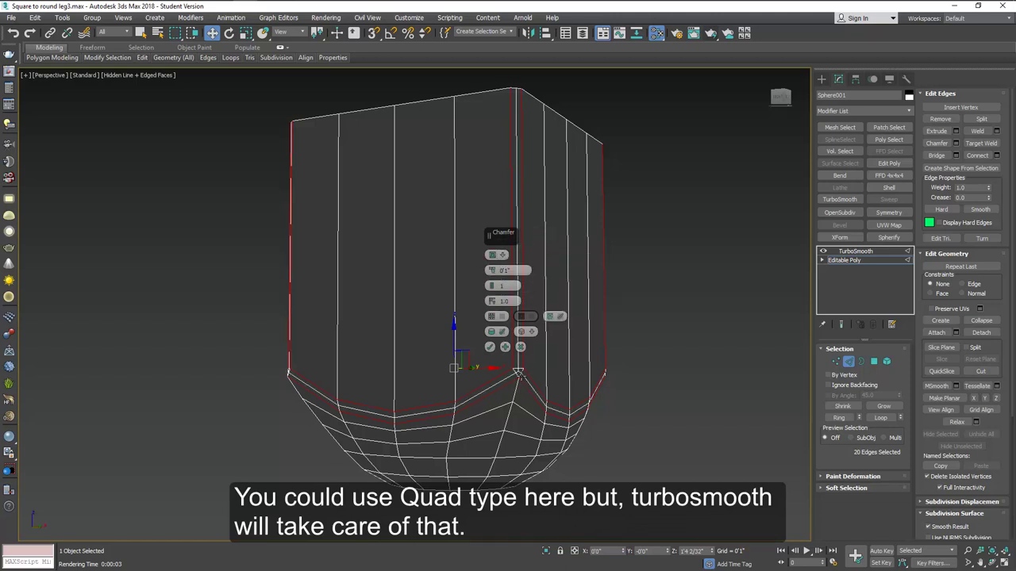
pyautogui.click(502, 255)
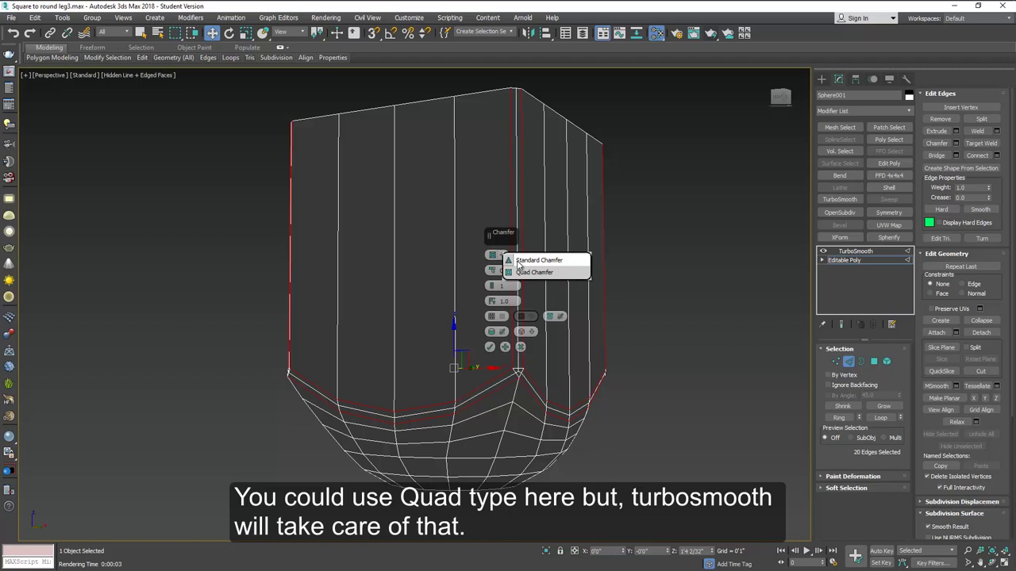
pyautogui.click(533, 260)
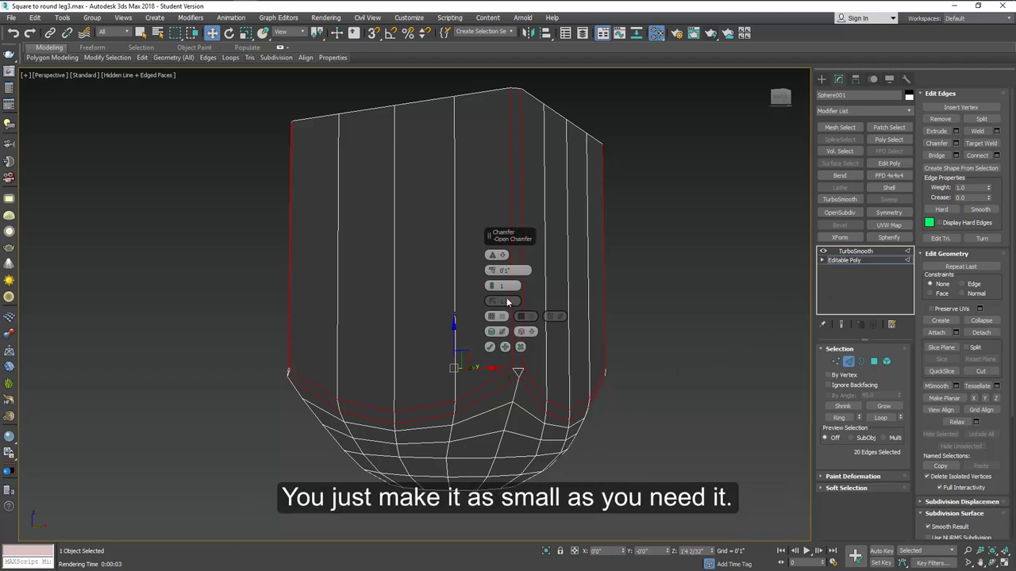
pyautogui.moveTo(492, 272); pyautogui.dragTo(492, 284)
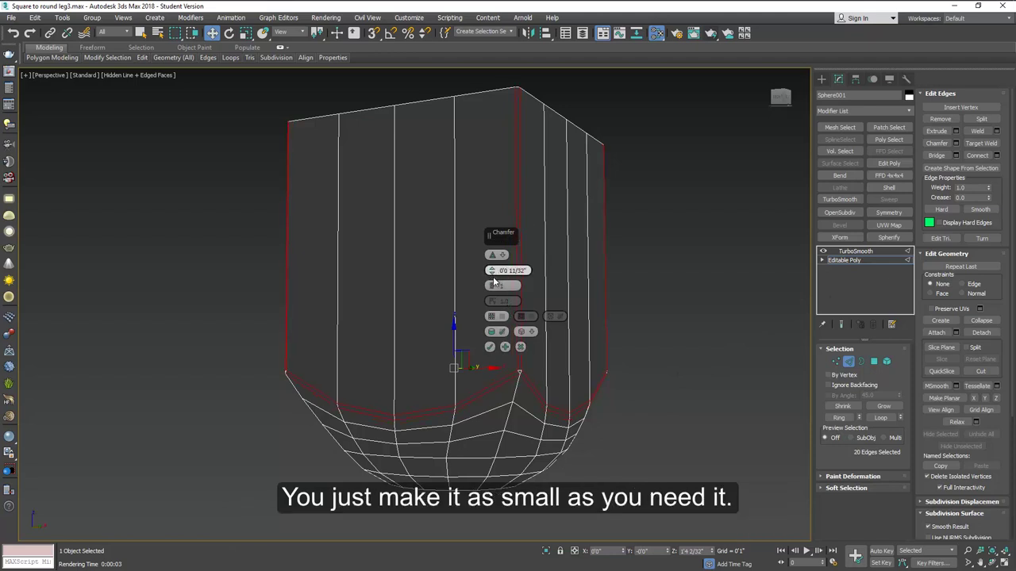
pyautogui.click(490, 348)
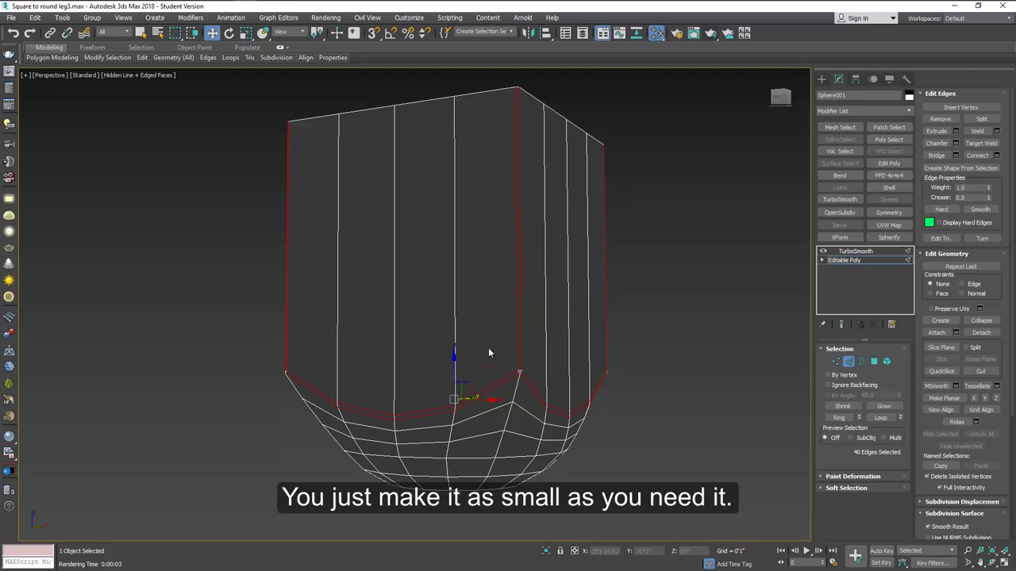
# Leave edge editing and return to the TurboSmooth level of the leg
pyautogui.keyDown('alt'); pyautogui.moveTo(492, 348); pyautogui.dragTo(481, 325, button='middle'); pyautogui.keyUp('alt')
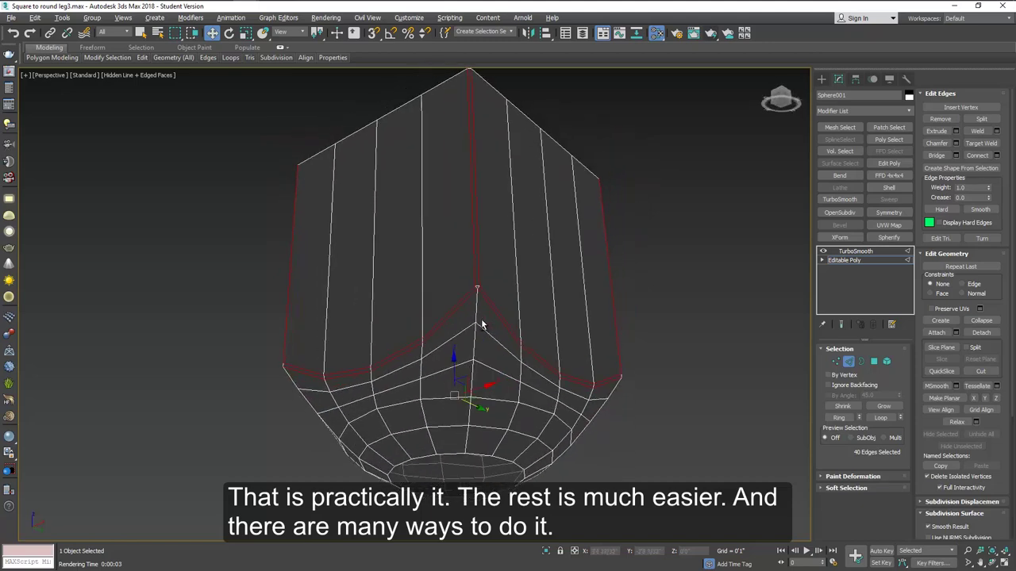
pyautogui.click(849, 361)
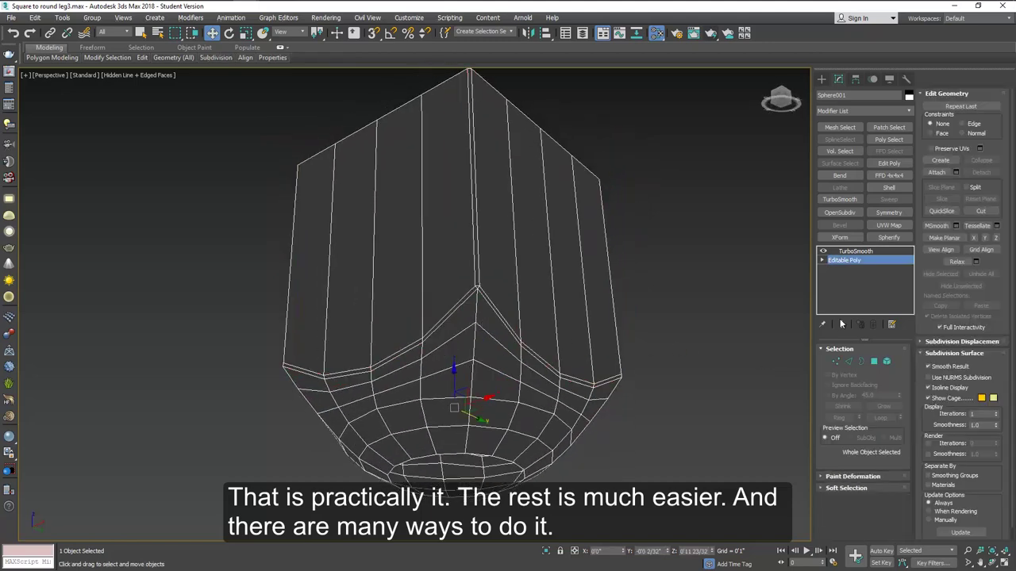
pyautogui.click(847, 251)
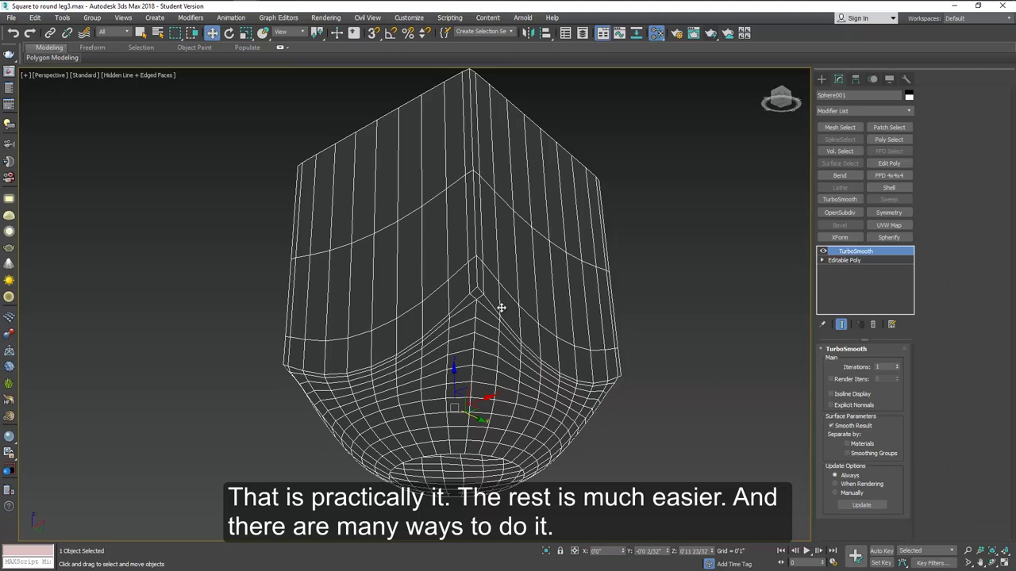
# Inspect the smoothed corner where the seam curves meet and set the perspective view to Default Shading
pyautogui.scroll(4, 474, 302)
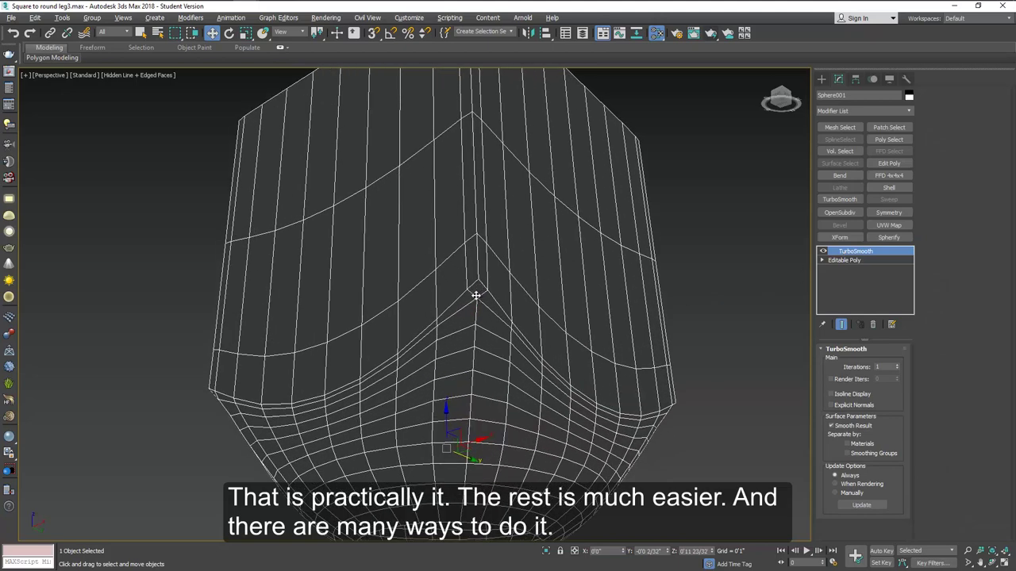
pyautogui.scroll(-4, 474, 291)
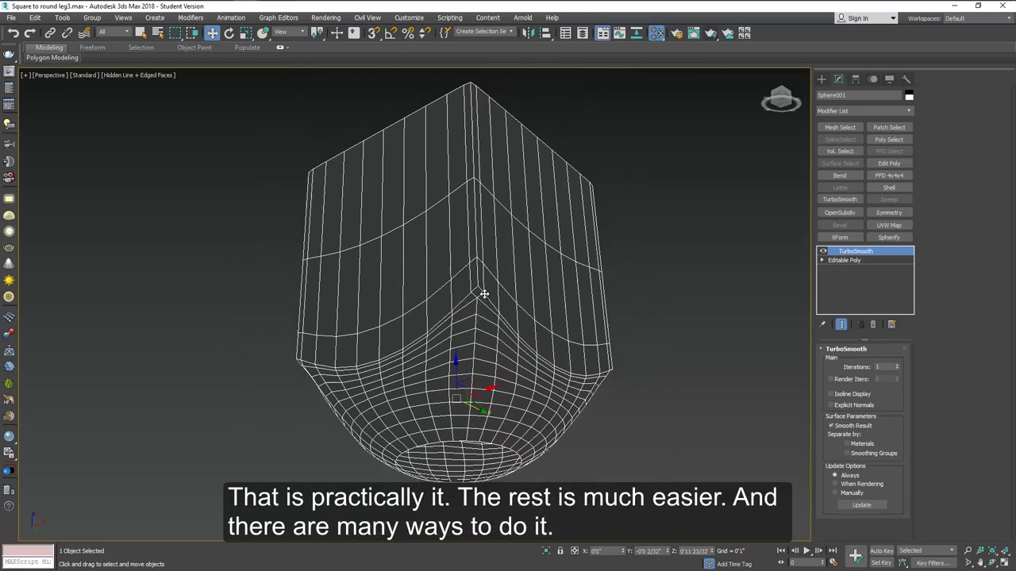
pyautogui.moveTo(484, 294)
pyautogui.keyDown('alt'); pyautogui.mouseDown(button='middle')
pyautogui.moveTo(496, 334)
pyautogui.moveTo(517, 342)
pyautogui.moveTo(578, 315)
pyautogui.moveTo(495, 302)
pyautogui.moveTo(480, 314)
pyautogui.mouseUp(button='middle'); pyautogui.keyUp('alt')
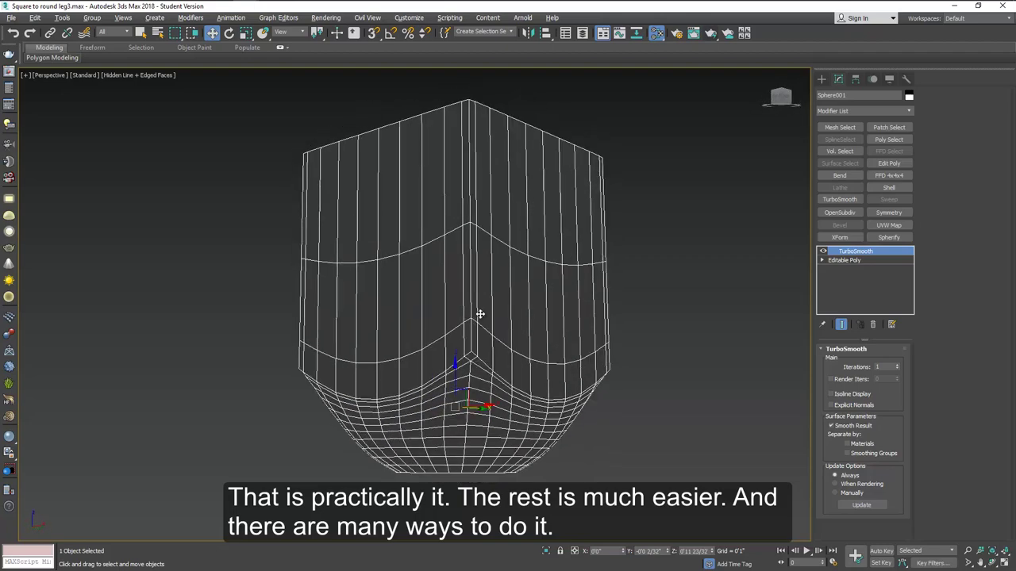
pyautogui.click(127, 77)
pyautogui.click(148, 83)
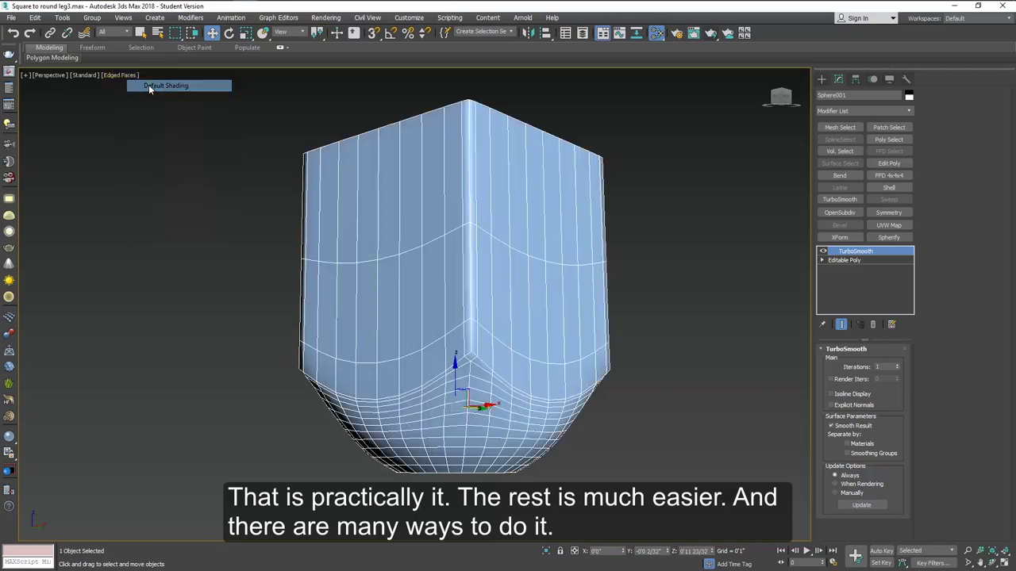
# Review the smoothed leg and look at the baluster porch reference photos in the browser
pyautogui.moveTo(468, 336)
pyautogui.keyDown('alt'); pyautogui.mouseDown(button='middle')
pyautogui.moveTo(499, 313)
pyautogui.moveTo(511, 340)
pyautogui.moveTo(560, 342)
pyautogui.moveTo(578, 331)
pyautogui.moveTo(498, 375)
pyautogui.moveTo(472, 352)
pyautogui.moveTo(483, 335)
pyautogui.mouseUp(button='middle'); pyautogui.keyUp('alt')
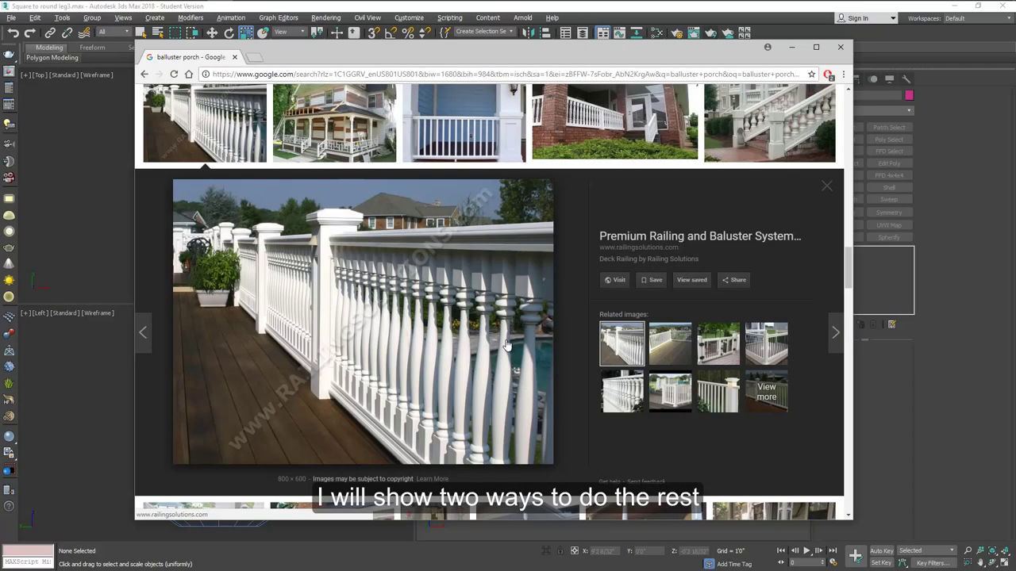
pyautogui.press('Left')
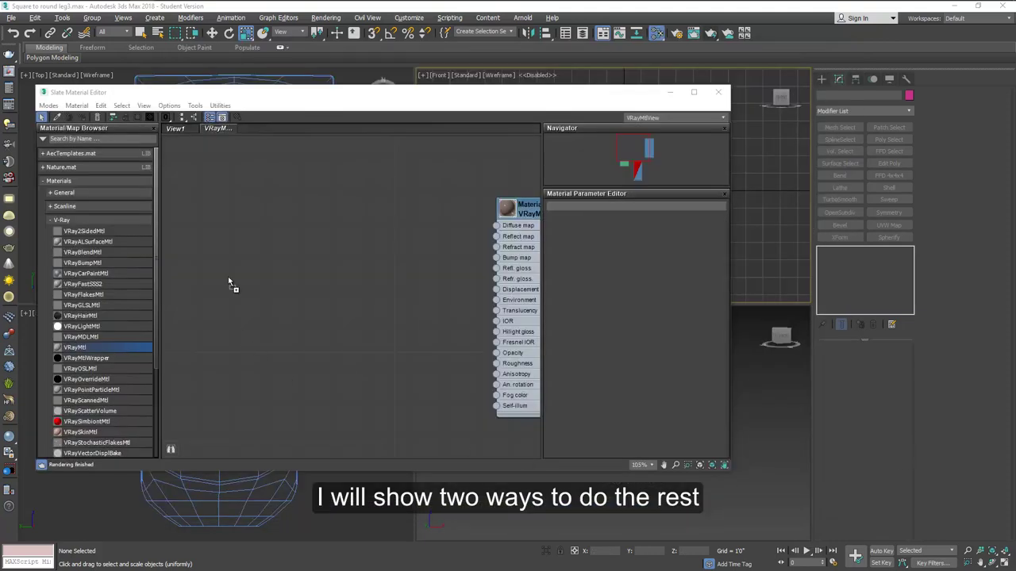
# Add the turned baluster image as a bitmap map and connect it to the diffuse map of a new VRayMtl
pyautogui.moveTo(229, 283); pyautogui.dragTo(235, 233)
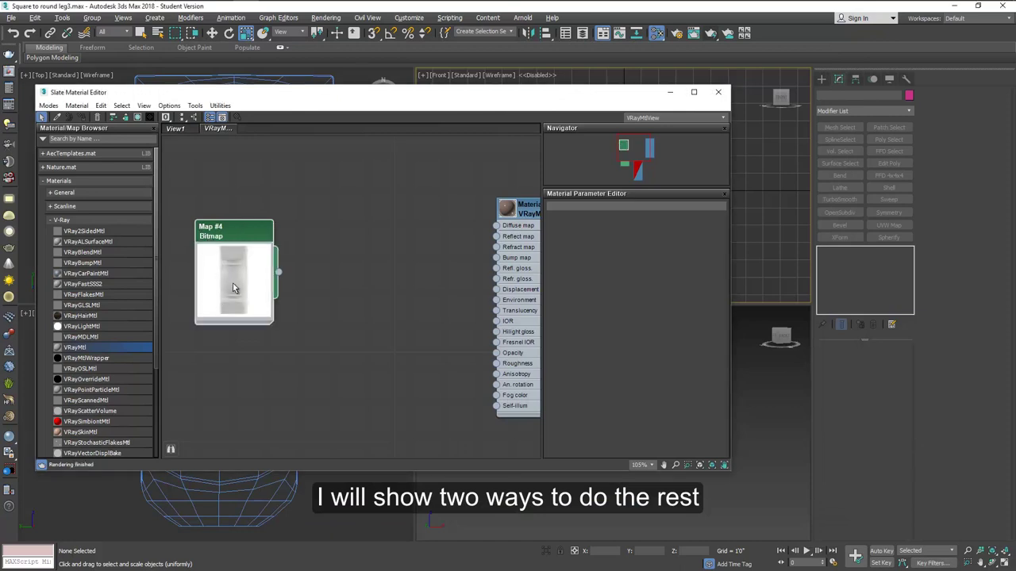
pyautogui.moveTo(150, 334); pyautogui.dragTo(328, 250)
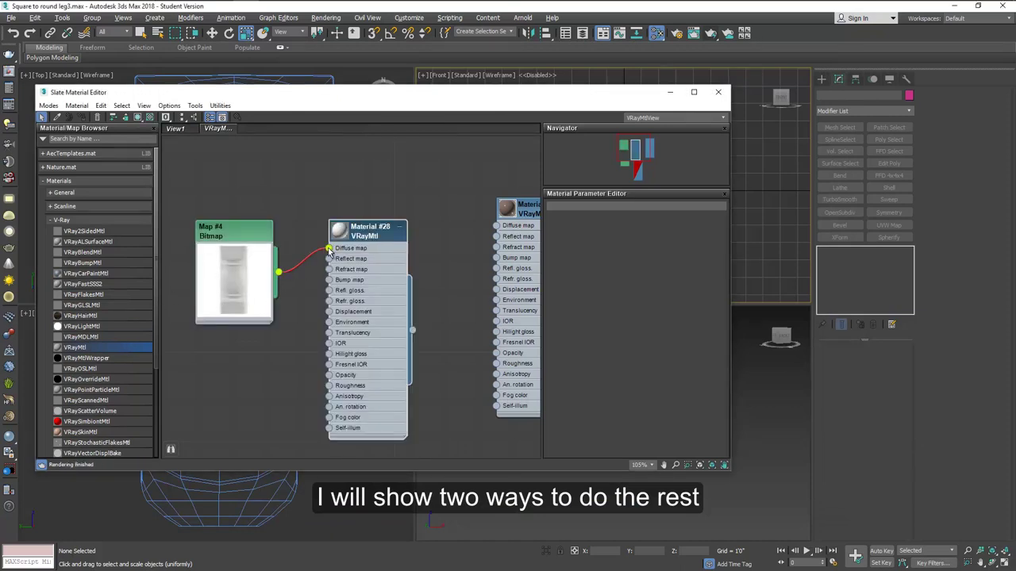
# Crop the bitmap to the baluster's outline (U 0.312, V 0.033, W 0.331, H 0.924) and apply the cropping
pyautogui.doubleClick(250, 248)
pyautogui.click(692, 379)
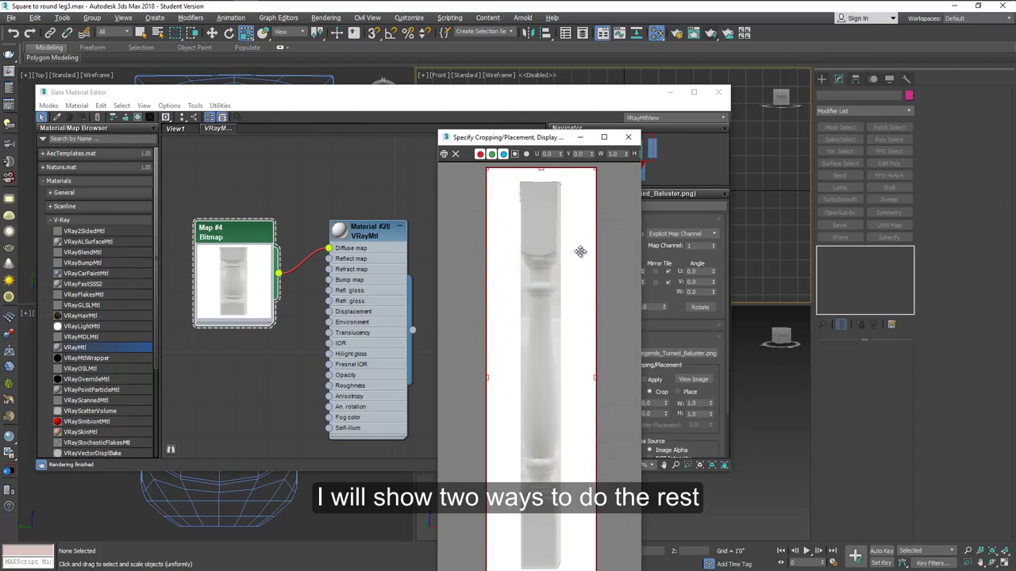
pyautogui.moveTo(418, 83); pyautogui.dragTo(449, 94)
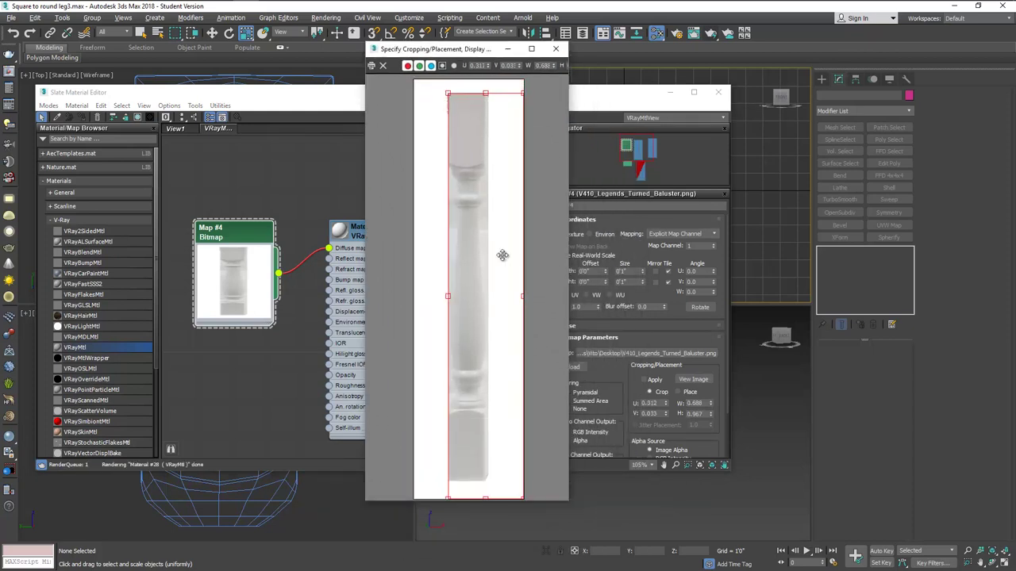
pyautogui.moveTo(523, 498); pyautogui.dragTo(486, 482)
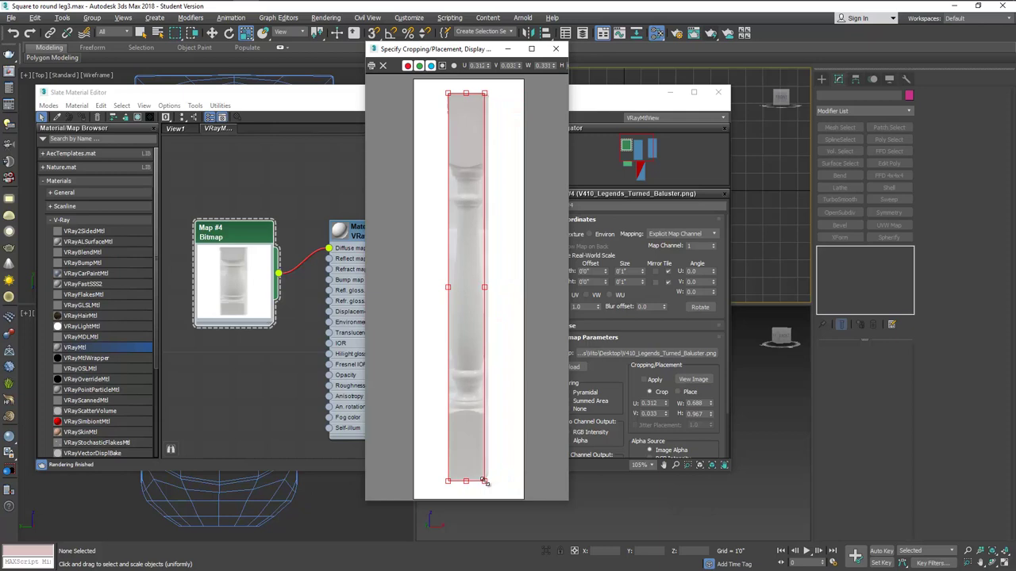
pyautogui.click(555, 49)
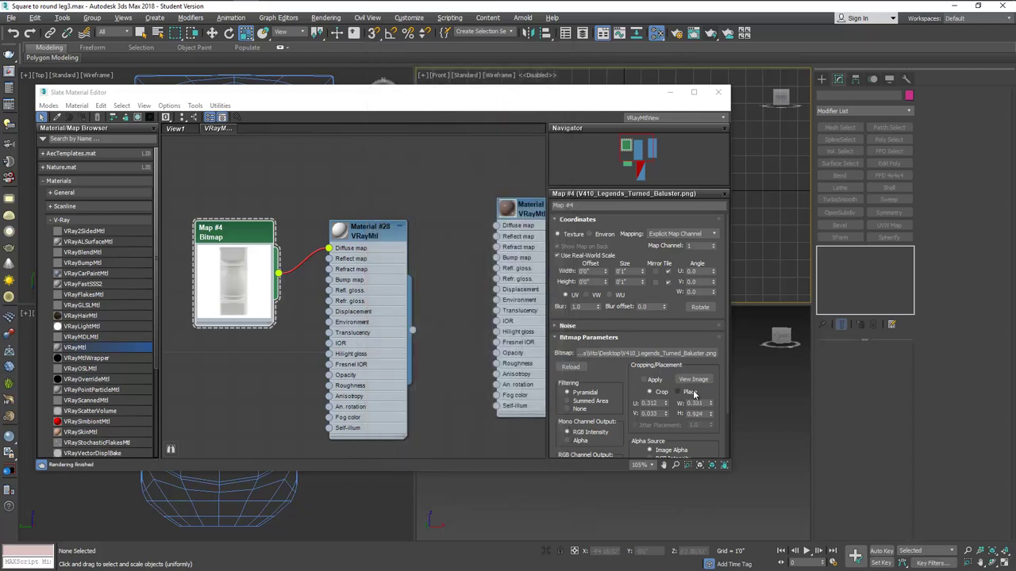
pyautogui.click(643, 380)
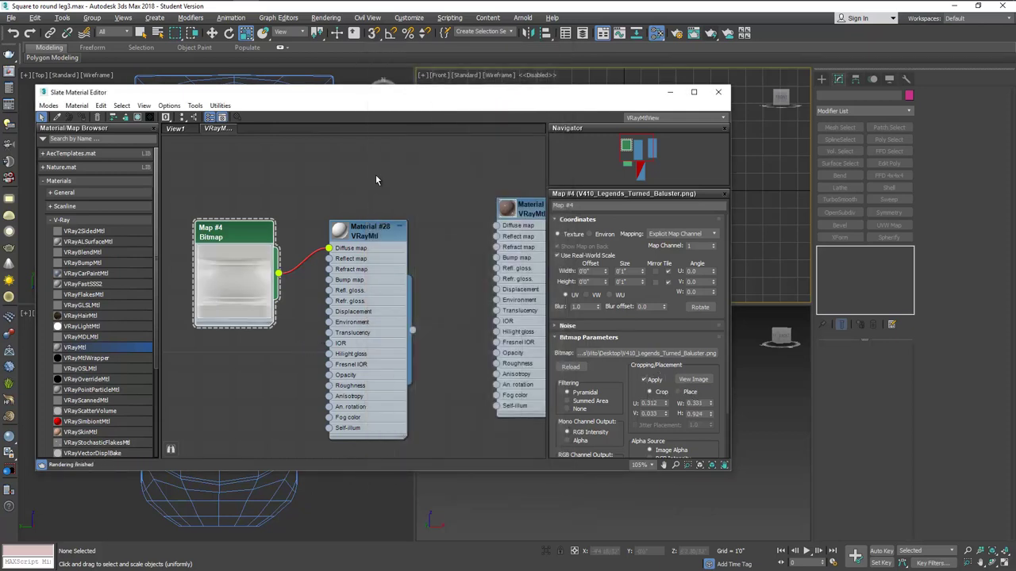
# Create a plane about 11'4" long and 1'10" wide below the leg in the front view, with 1 length and 1 width segment
pyautogui.moveTo(421, 103); pyautogui.dragTo(387, 400)
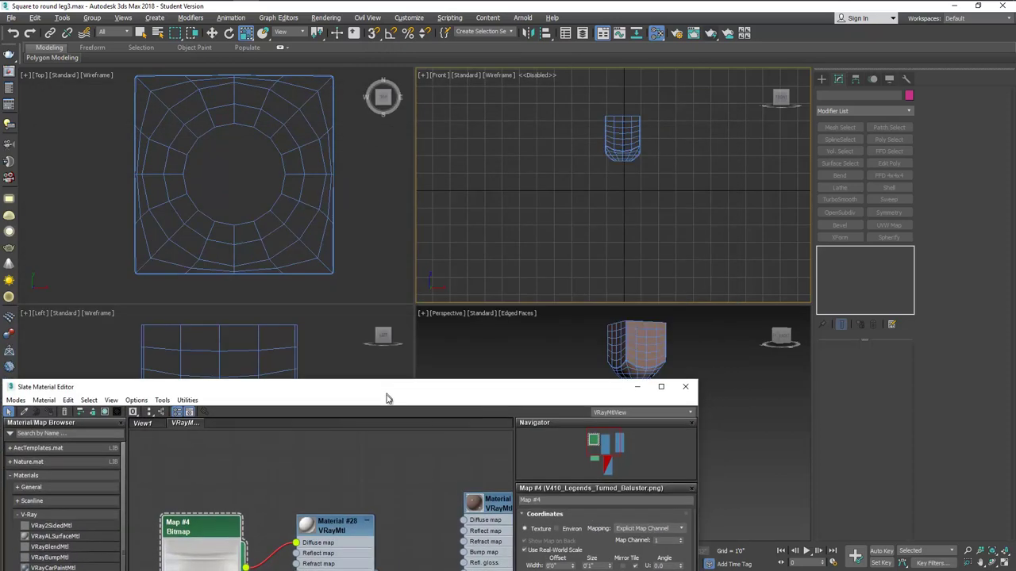
pyautogui.click(823, 79)
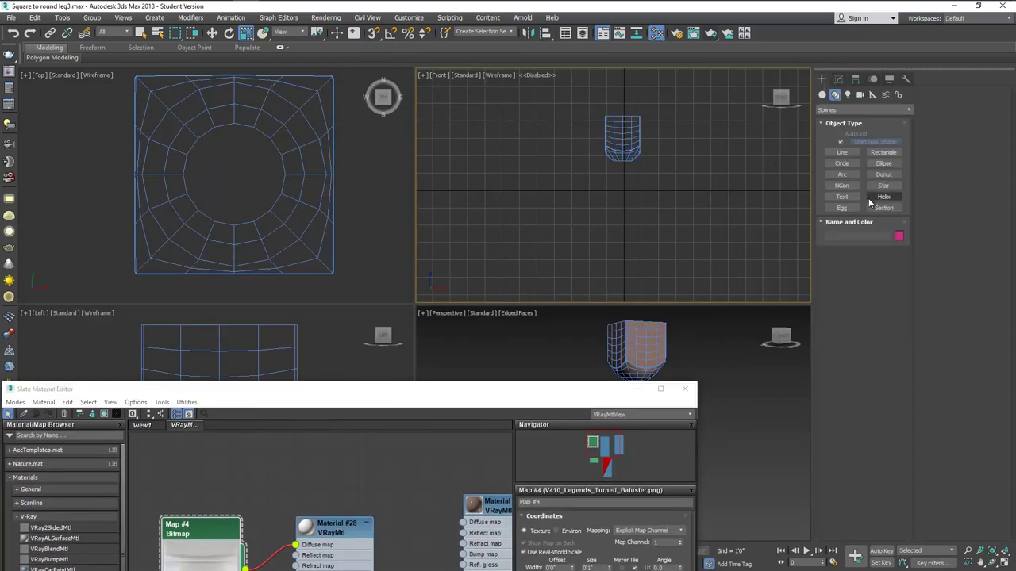
pyautogui.click(879, 191)
pyautogui.moveTo(653, 238); pyautogui.dragTo(602, 113, button='middle')
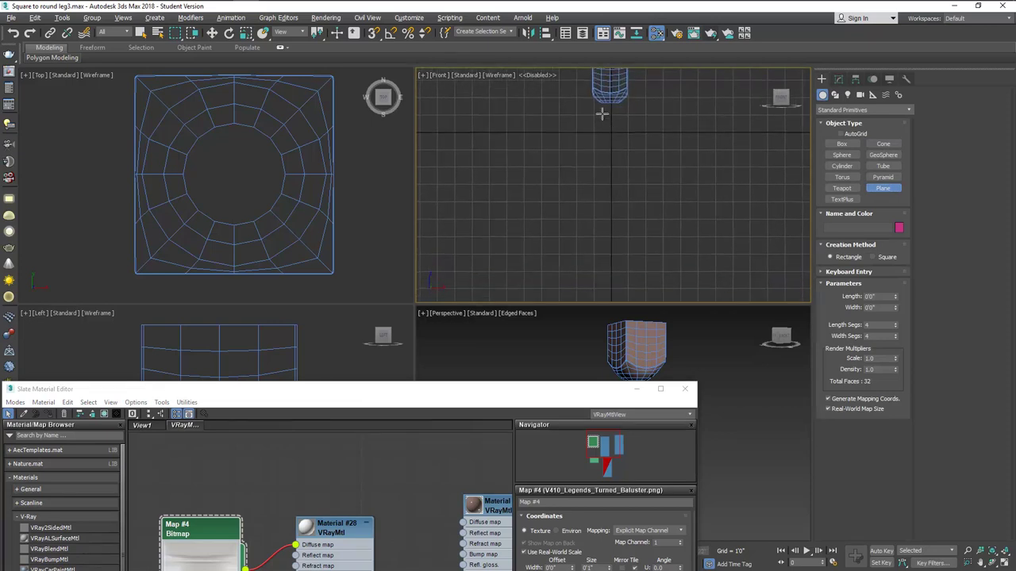
pyautogui.moveTo(595, 103); pyautogui.dragTo(626, 303)
pyautogui.moveTo(625, 285); pyautogui.dragTo(621, 264, button='middle')
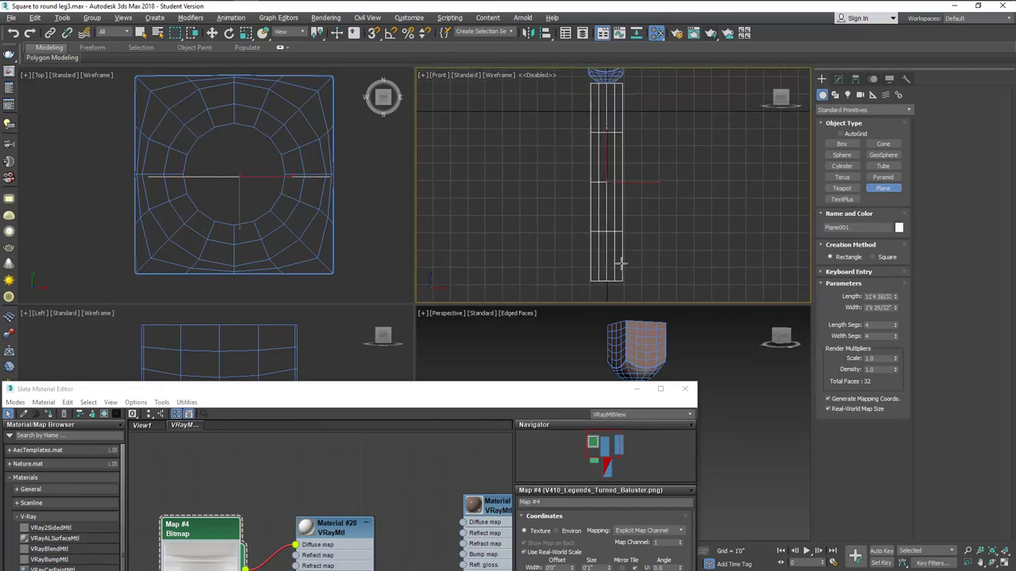
pyautogui.rightClick(895, 337)
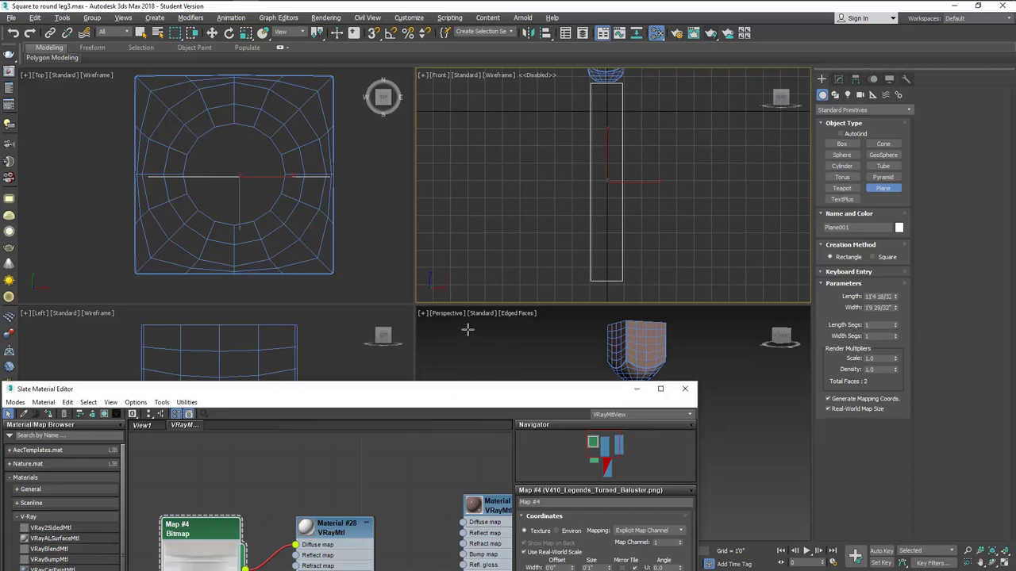
# Assign the baluster VRayMtl to the plane and show it as a realistic material in the viewport
pyautogui.moveTo(440, 391); pyautogui.dragTo(445, 307)
pyautogui.click(350, 451)
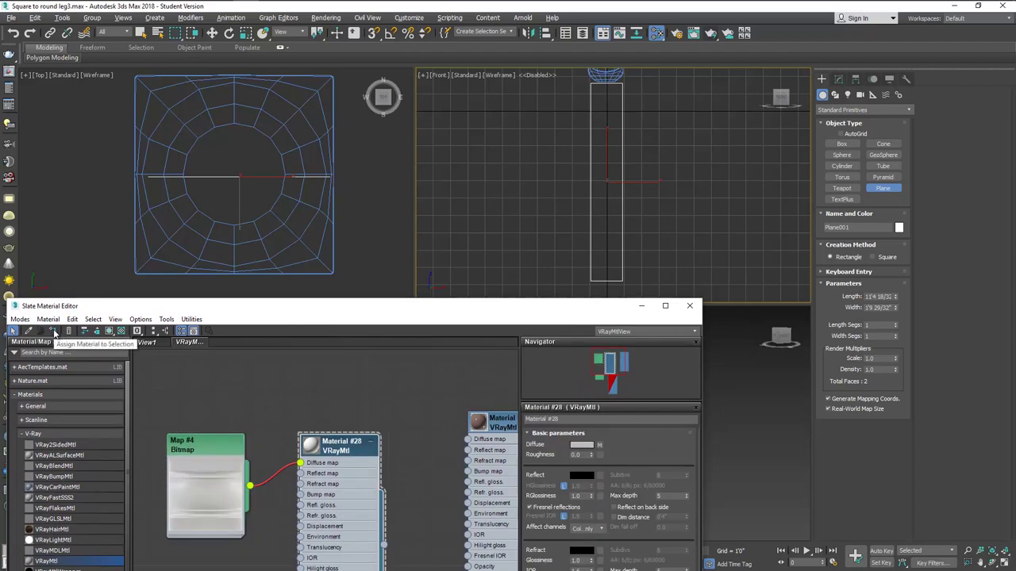
pyautogui.rightClick(328, 447)
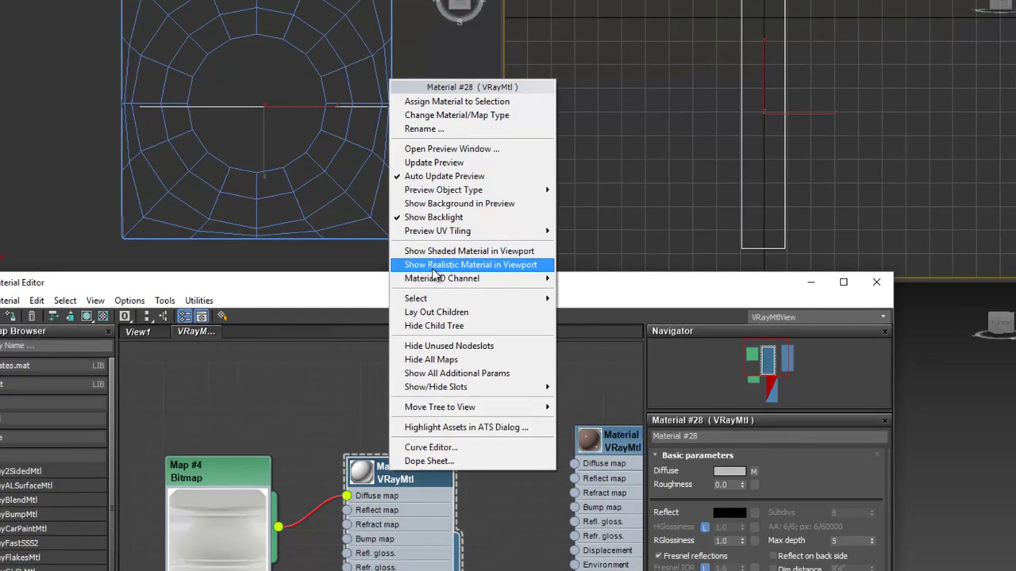
pyautogui.click(433, 268)
pyautogui.moveTo(361, 295); pyautogui.dragTo(378, 314)
# Set the front view to Default Shading and turn off Use Real-World Scale for the baluster bitmap
pyautogui.click(513, 75)
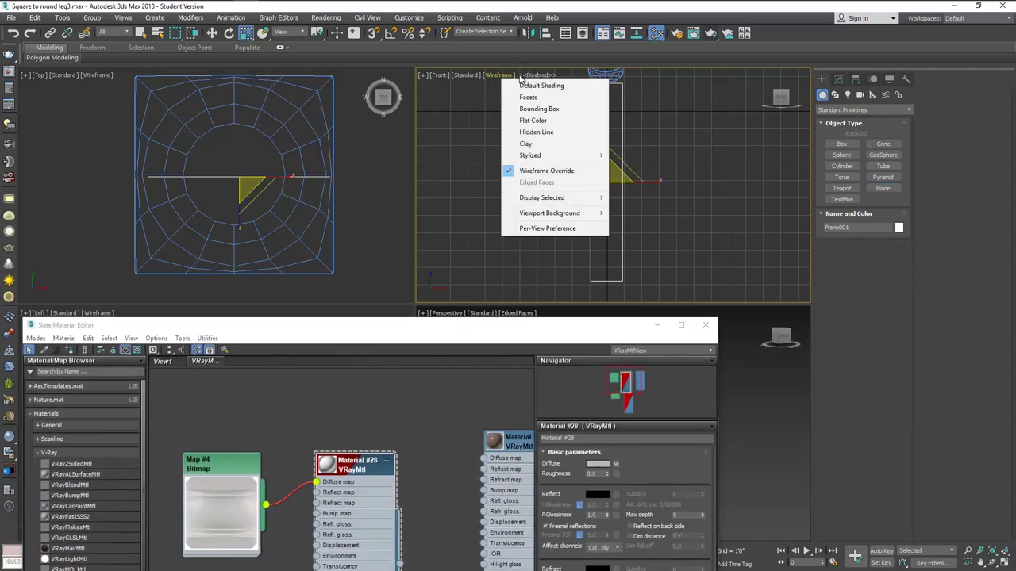
pyautogui.click(541, 85)
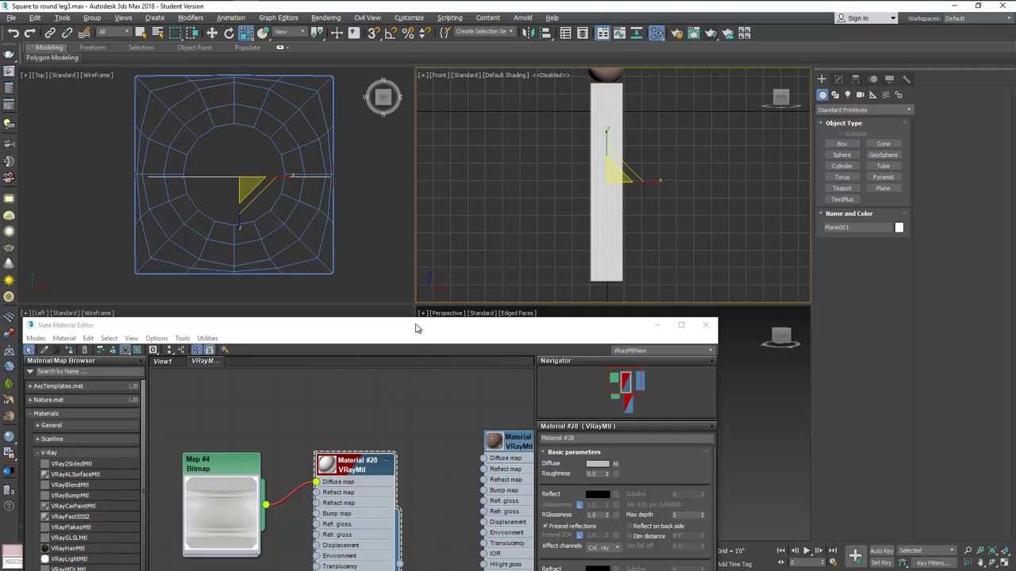
pyautogui.moveTo(417, 327); pyautogui.dragTo(419, 169)
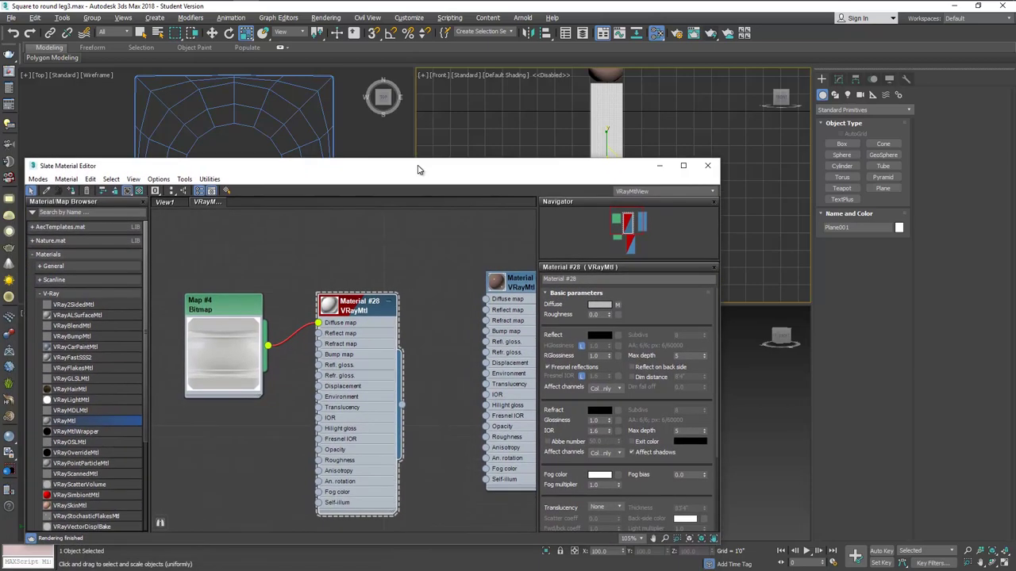
pyautogui.doubleClick(240, 309)
pyautogui.click(546, 329)
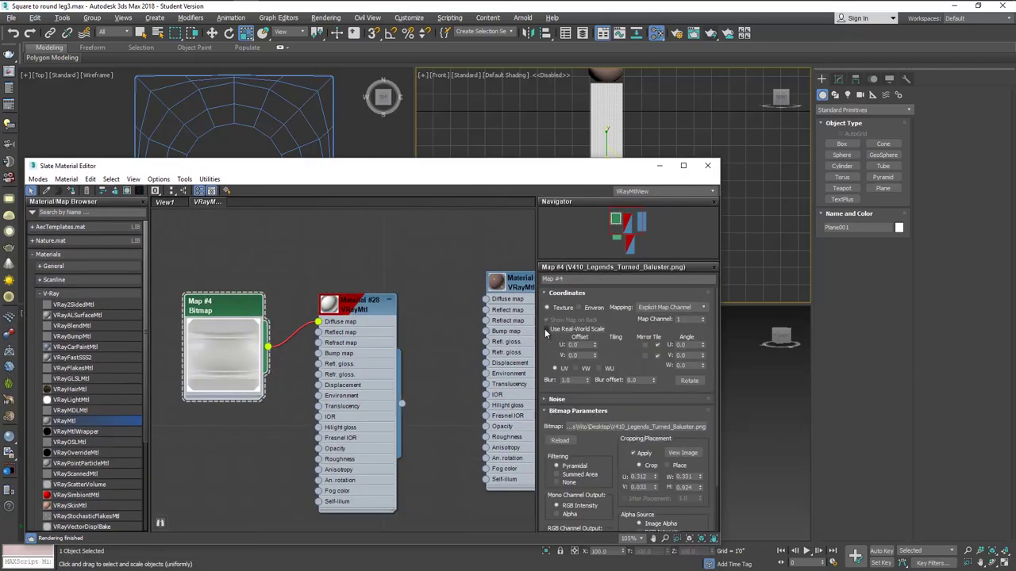
pyautogui.moveTo(628, 178); pyautogui.dragTo(620, 392)
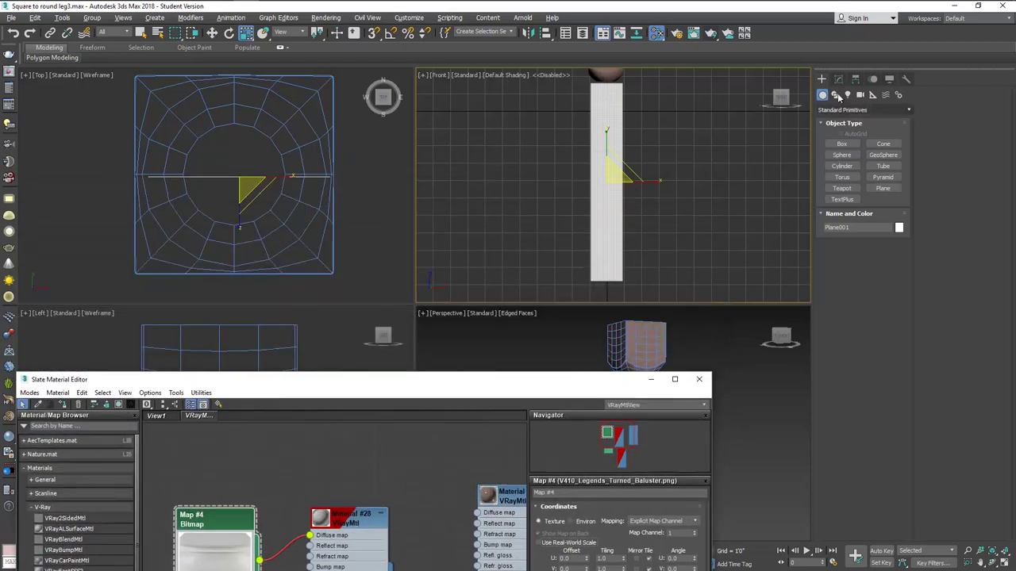
# Add a UVW Map modifier to the plane, then close the material editor and deselect the plane
pyautogui.click(838, 79)
pyautogui.click(889, 226)
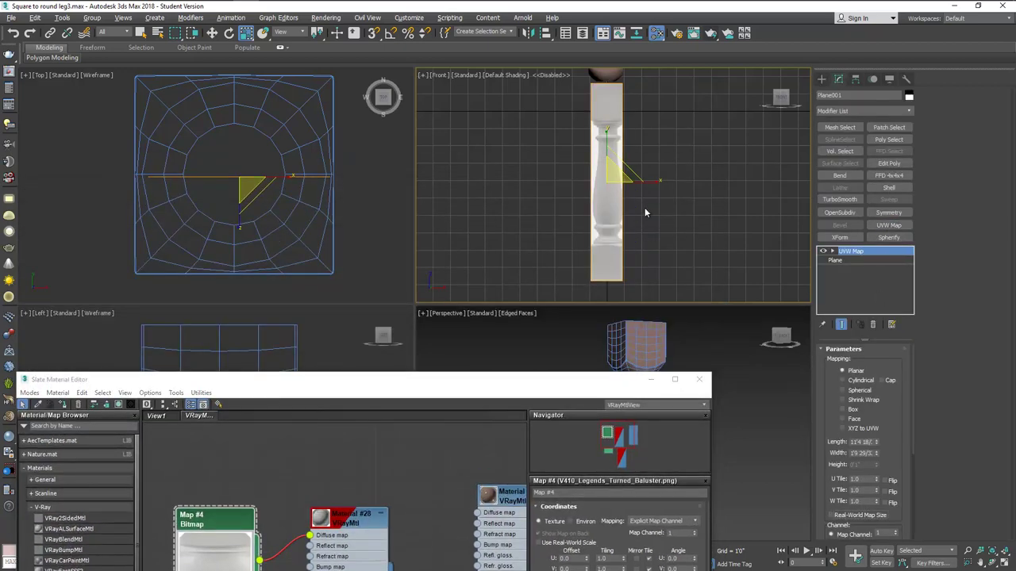
pyautogui.click(698, 378)
pyautogui.hotkey('alt', 'w')
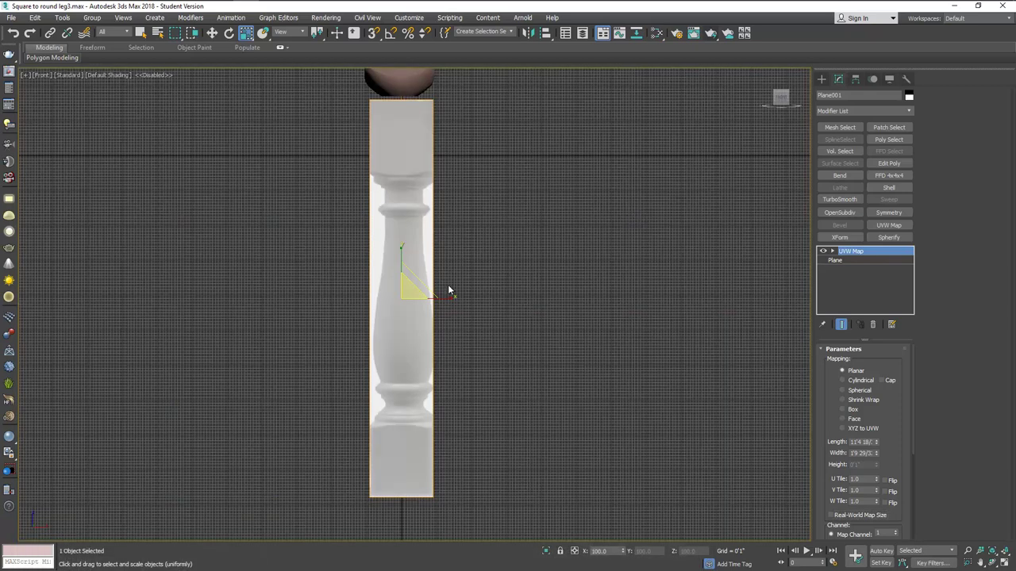
pyautogui.moveTo(448, 291); pyautogui.dragTo(503, 302, button='middle')
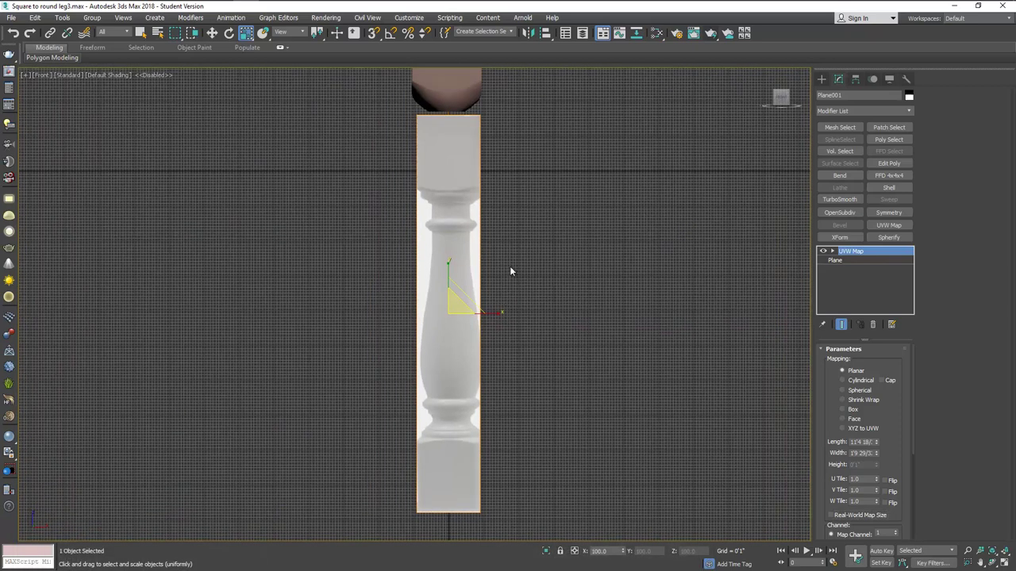
pyautogui.click(509, 266)
pyautogui.hotkey('alt', 'w')
# Activate the Line spline tool and hide the grid in the maximized front view
pyautogui.click(822, 81)
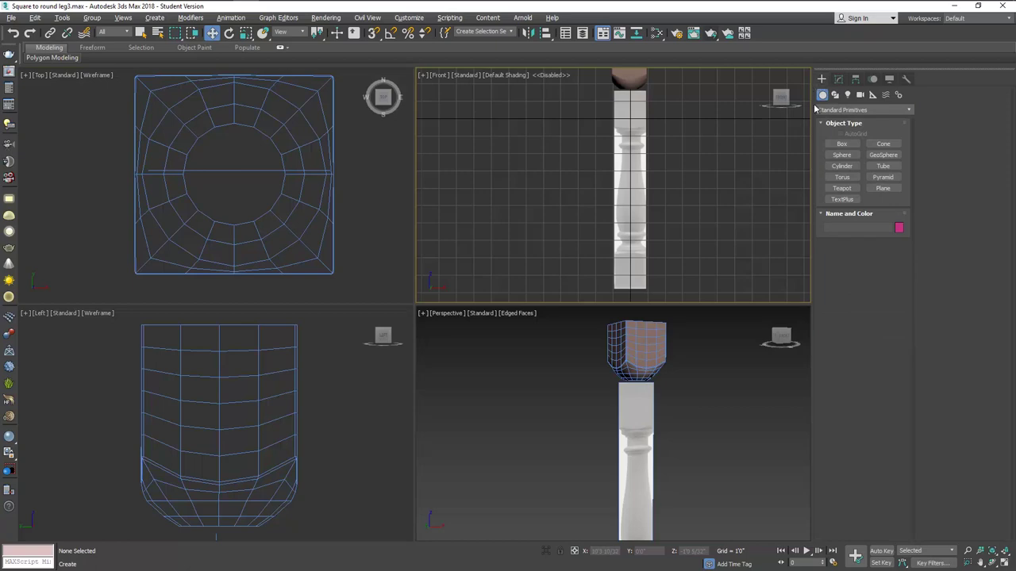
pyautogui.click(835, 94)
pyautogui.click(841, 153)
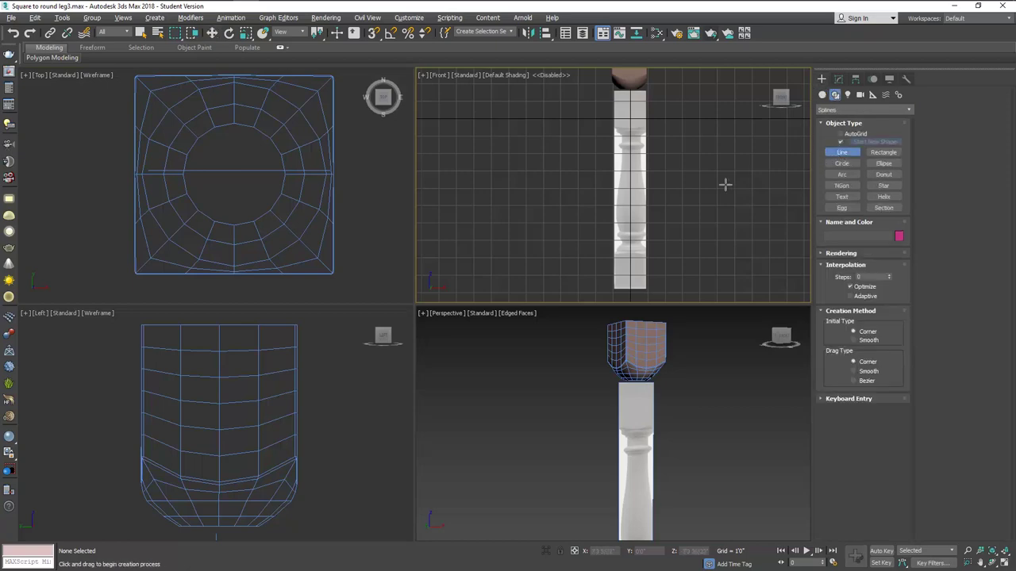
pyautogui.hotkey('alt', 'w')
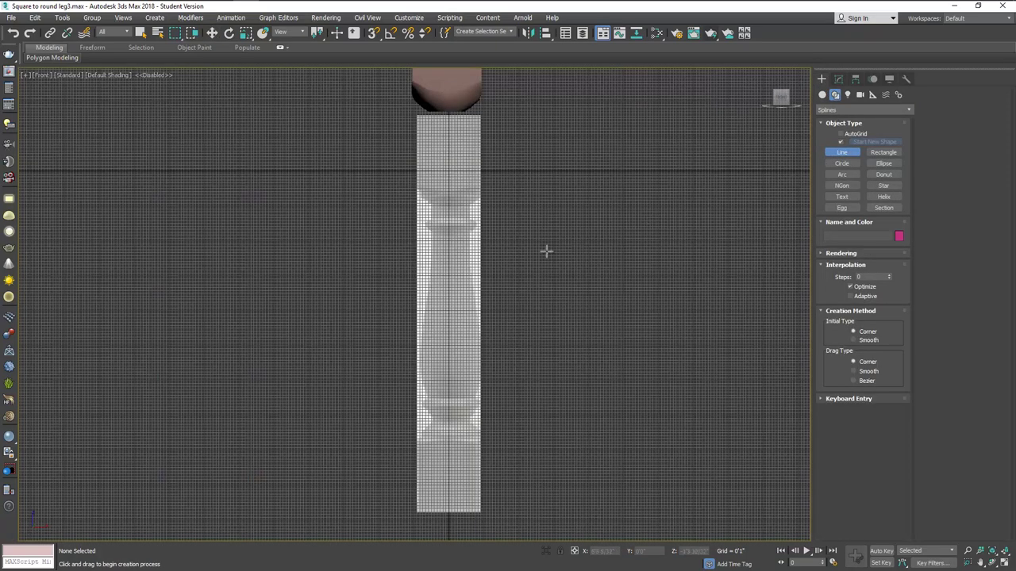
pyautogui.moveTo(480, 226); pyautogui.dragTo(477, 240, button='middle')
pyautogui.press('g')
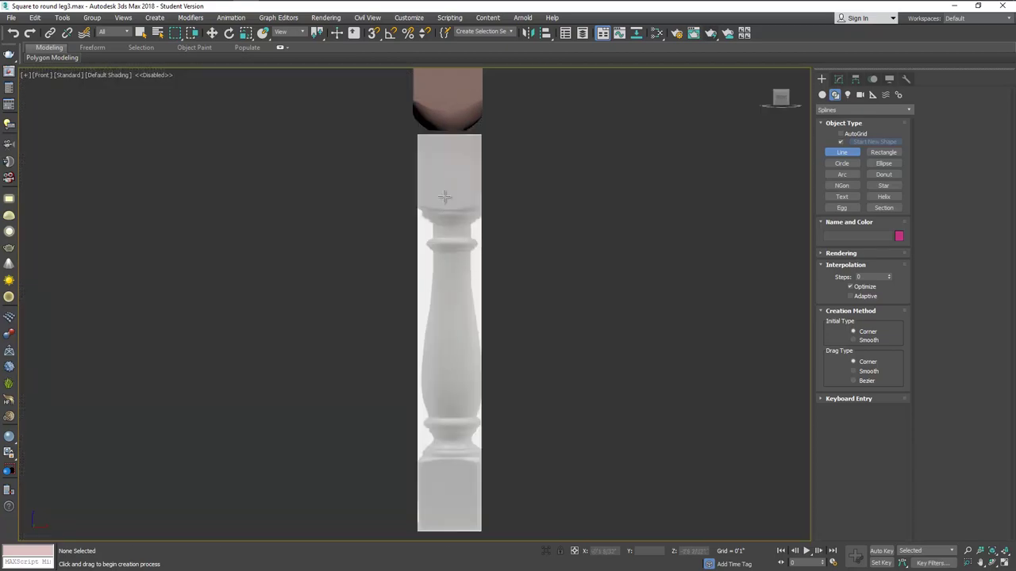
pyautogui.click(414, 133)
pyautogui.rightClick(418, 204)
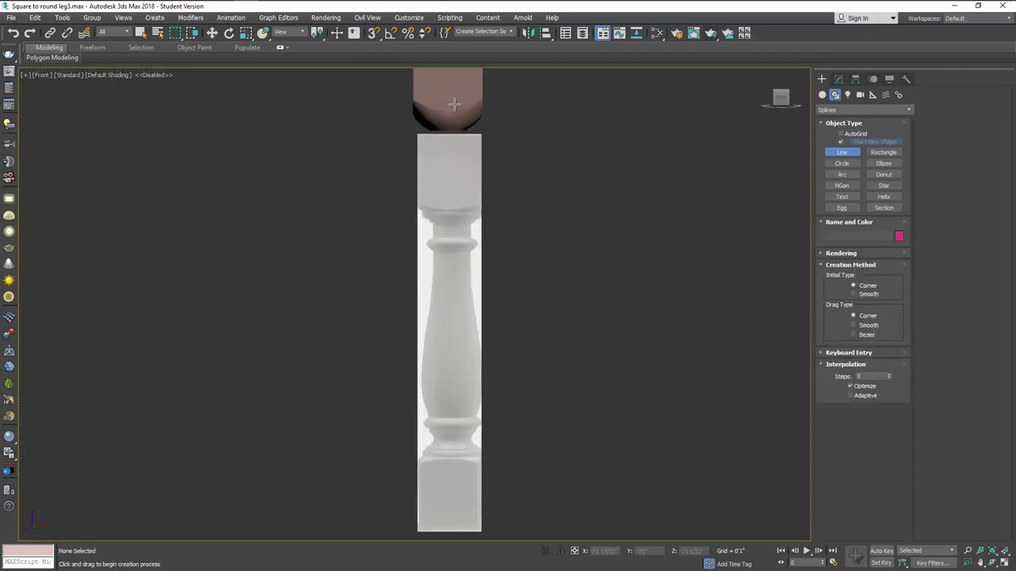
# Trace the baluster's left profile with a line from the base of the upper square block down around the upper ring
pyautogui.click(422, 211)
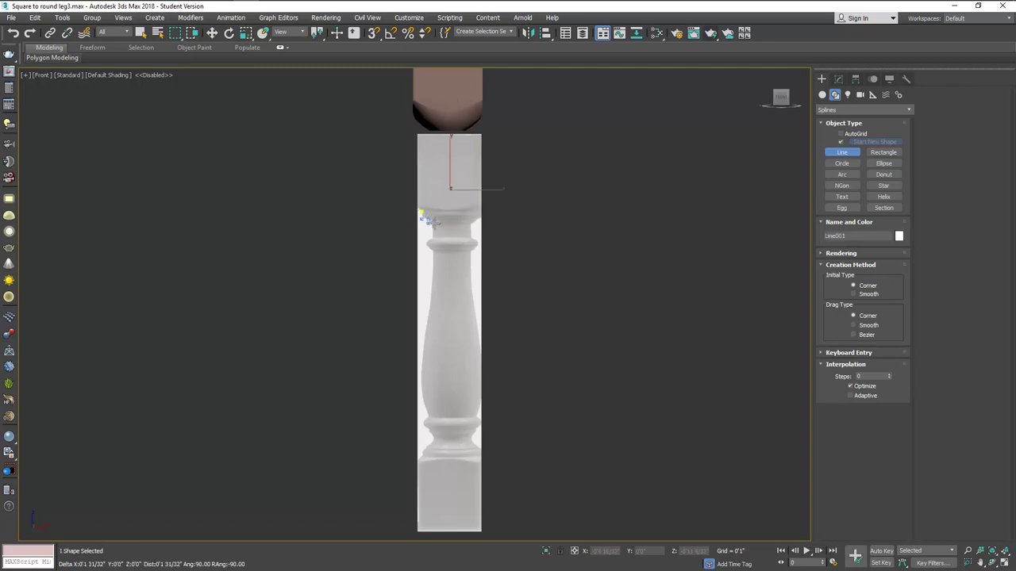
pyautogui.scroll(3, 428, 239)
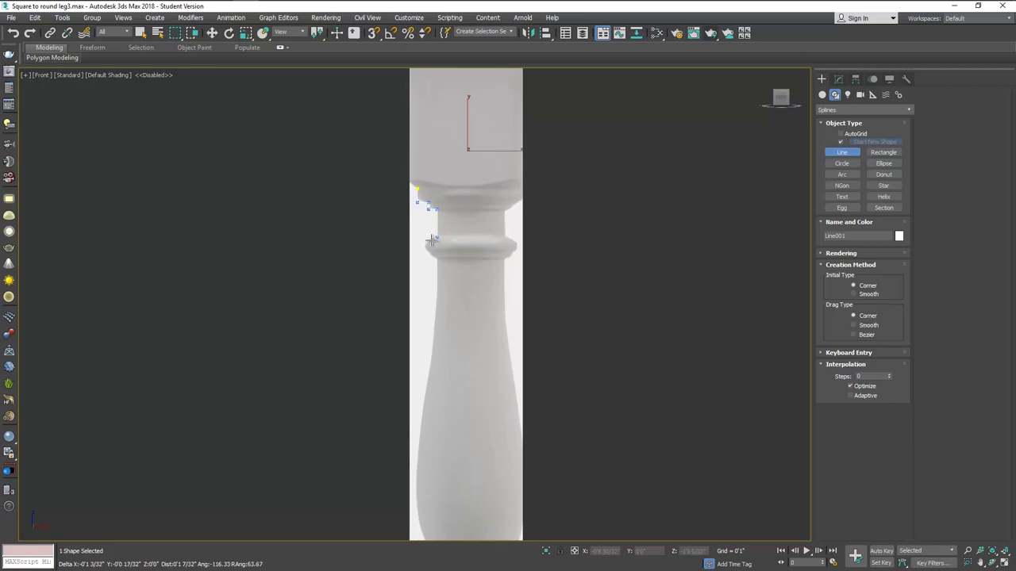
pyautogui.click(425, 246)
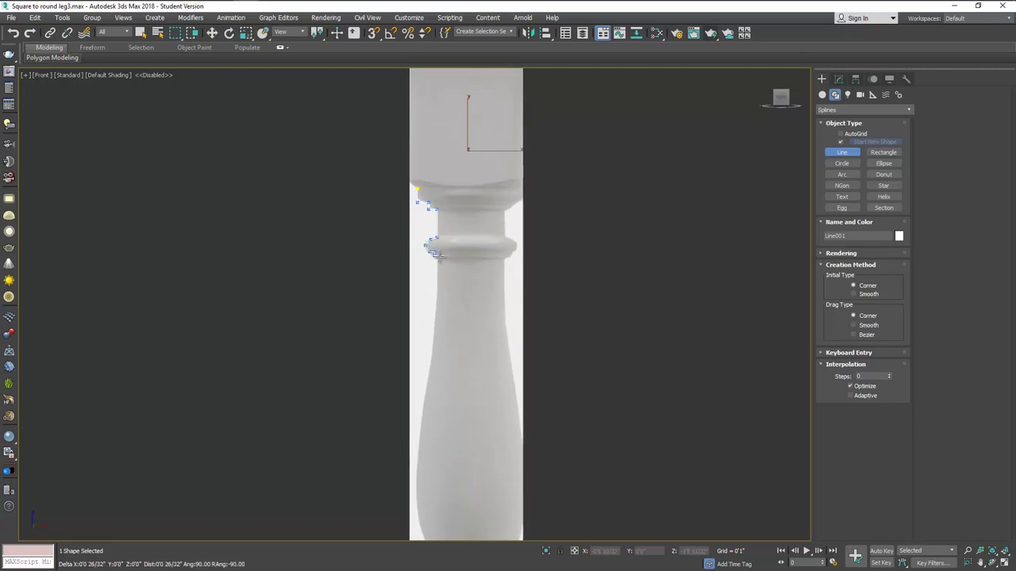
pyautogui.moveTo(437, 254); pyautogui.dragTo(449, 203, button='middle')
# Continue the profile line down the baluster's left shaft edge, around the belly, to just above the lower ring
pyautogui.click(444, 292)
pyautogui.click(431, 380)
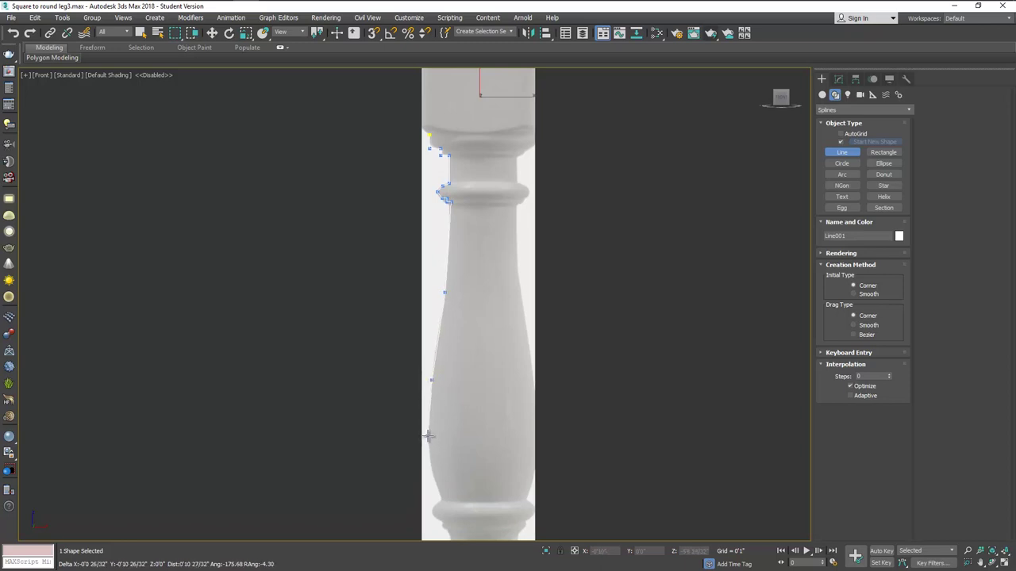
pyautogui.click(428, 436)
pyautogui.moveTo(439, 480); pyautogui.dragTo(424, 353, button='middle')
pyautogui.click(417, 345)
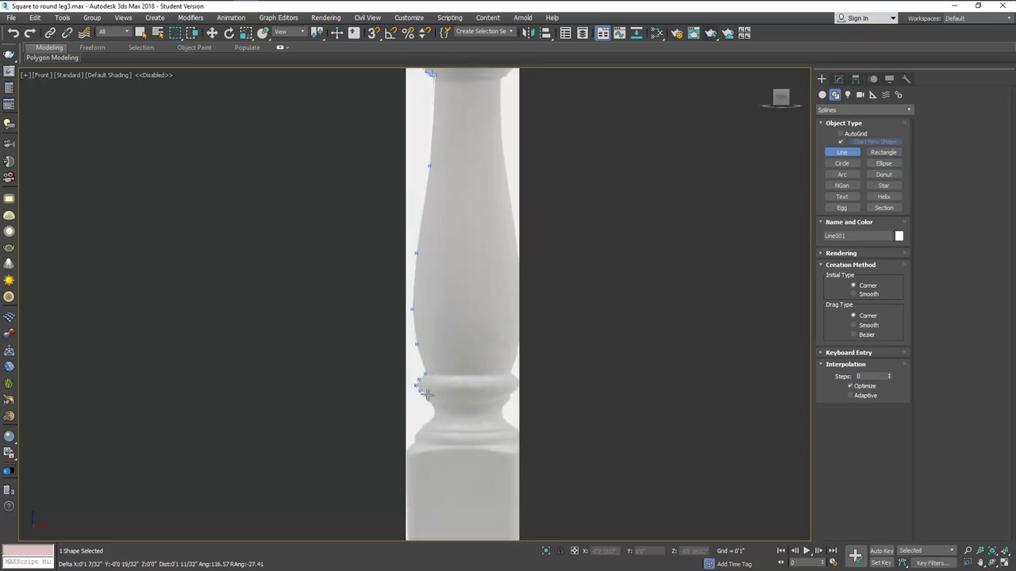
# Trace the lower ring, narrow neck and stepped base down to the lower square block, and end the line
pyautogui.click(426, 393)
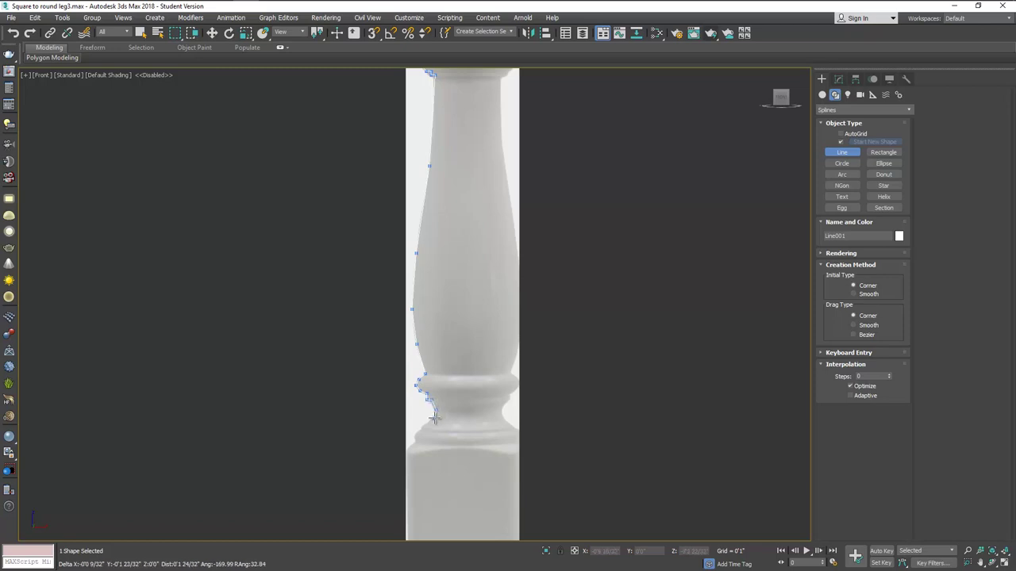
pyautogui.click(434, 416)
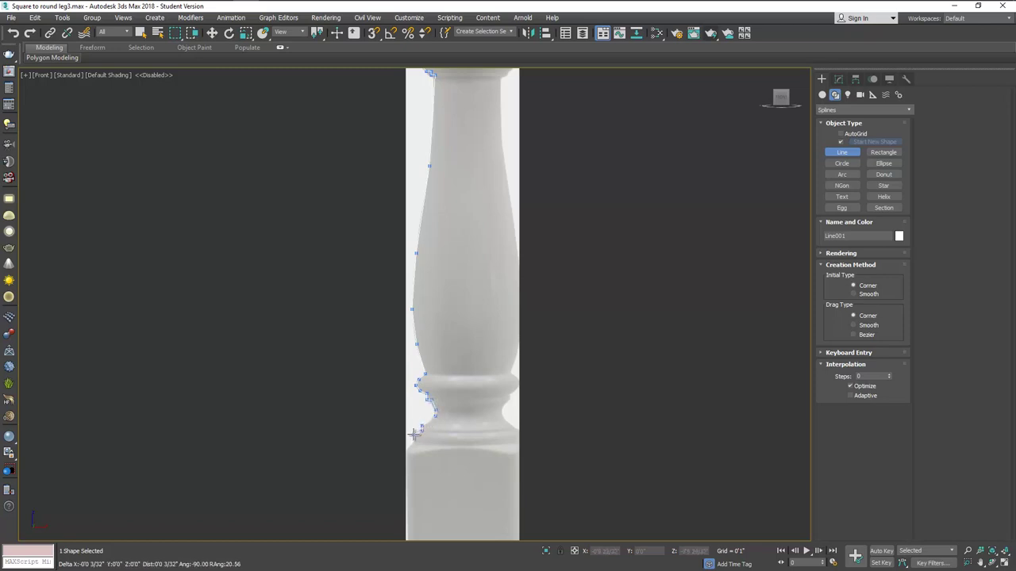
pyautogui.click(413, 438)
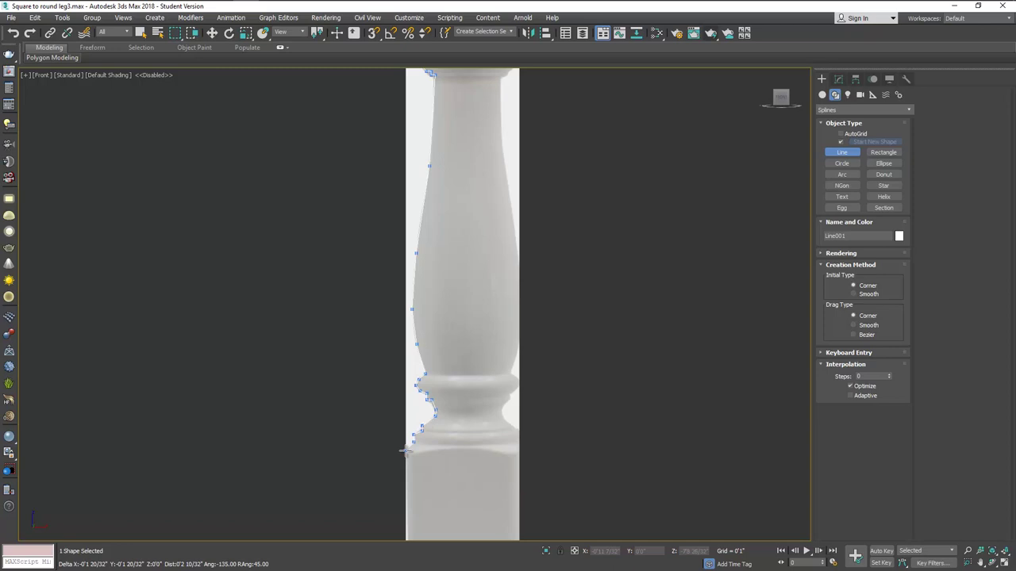
pyautogui.rightClick(477, 434)
pyautogui.scroll(-2, 474, 409)
pyautogui.moveTo(473, 354); pyautogui.dragTo(479, 375, button='middle')
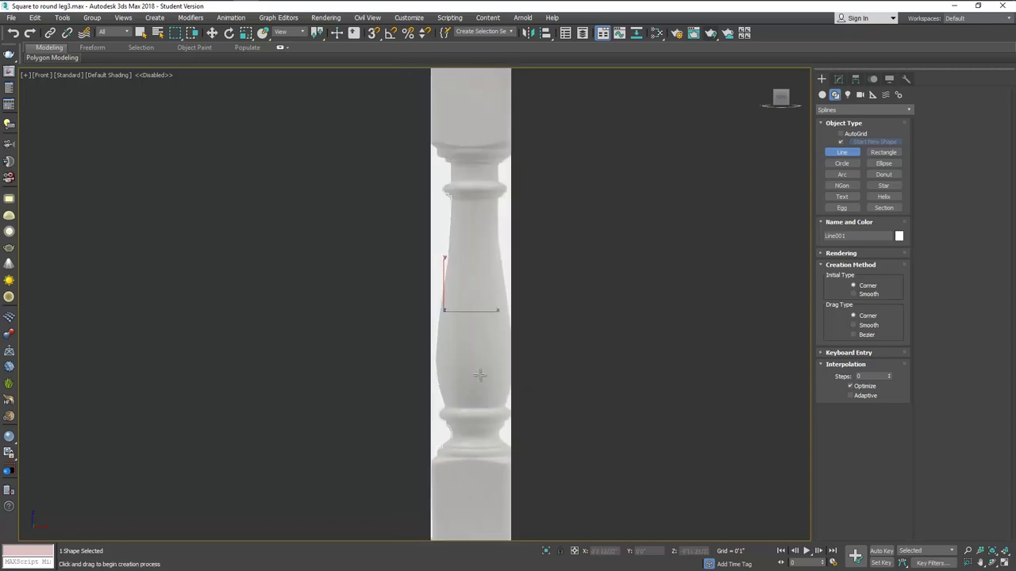
# Apply a Lathe modifier to the traced profile and set its alignment to Max
pyautogui.press('w')
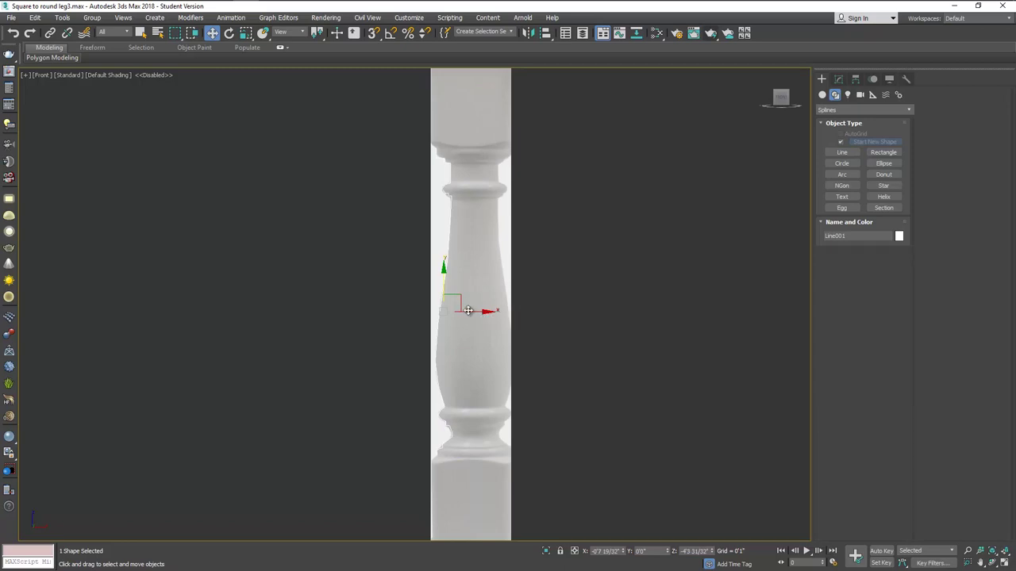
pyautogui.click(838, 81)
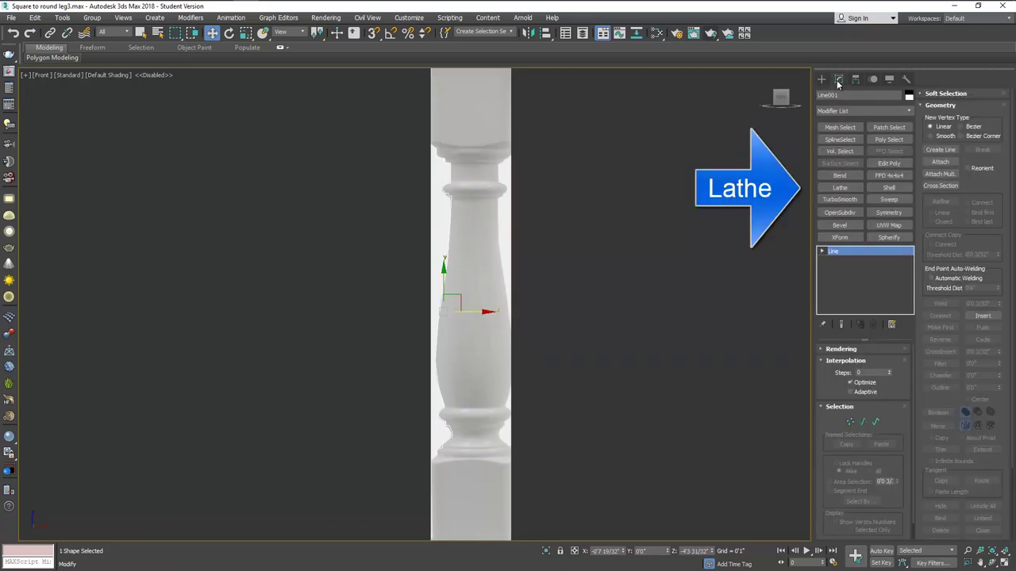
pyautogui.click(841, 188)
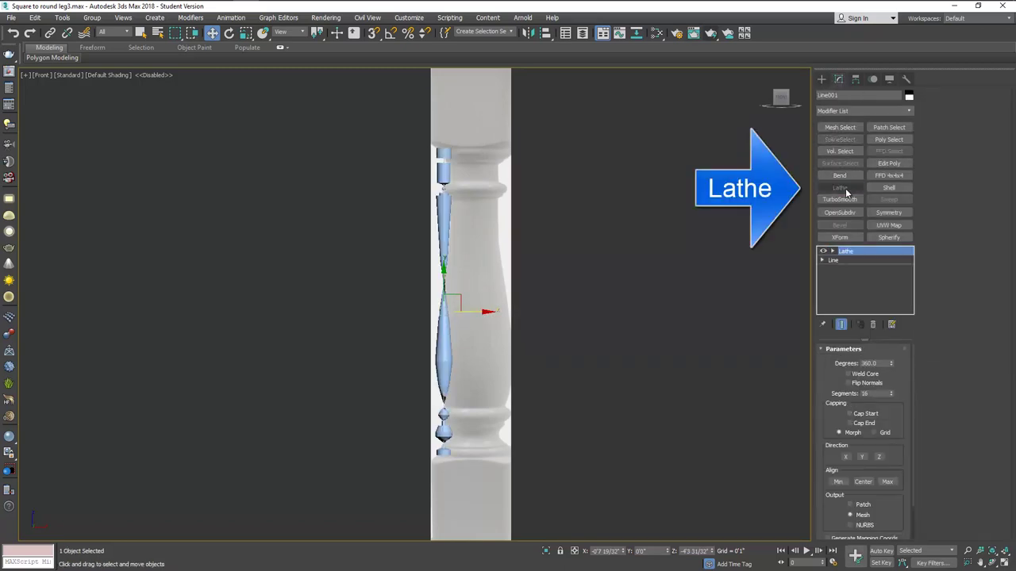
pyautogui.click(887, 482)
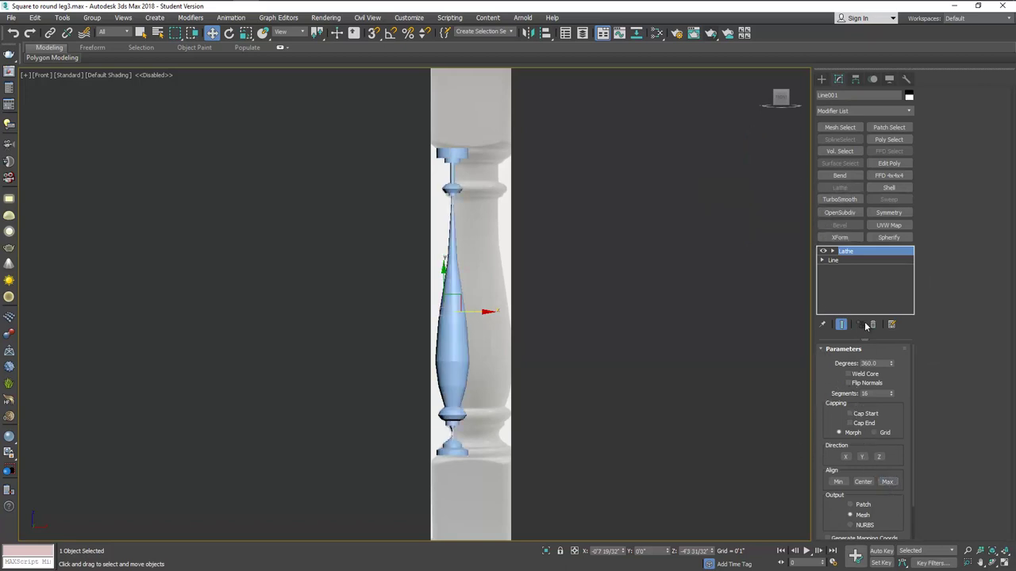
# Move the Lathe axis along X to the reference baluster's centre so the lathed body matches the image width
pyautogui.click(832, 252)
pyautogui.click(849, 260)
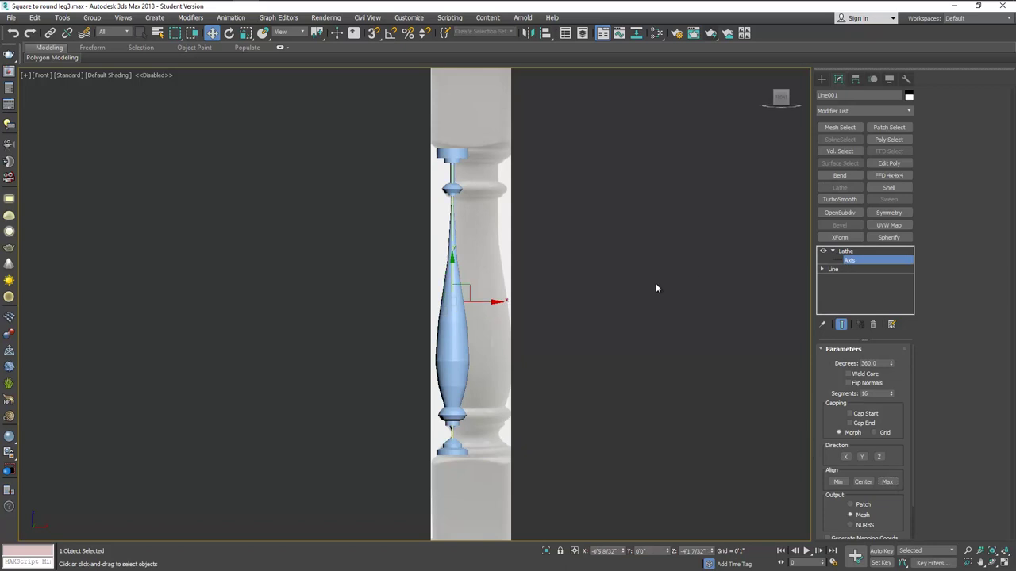
pyautogui.moveTo(490, 304); pyautogui.dragTo(509, 301)
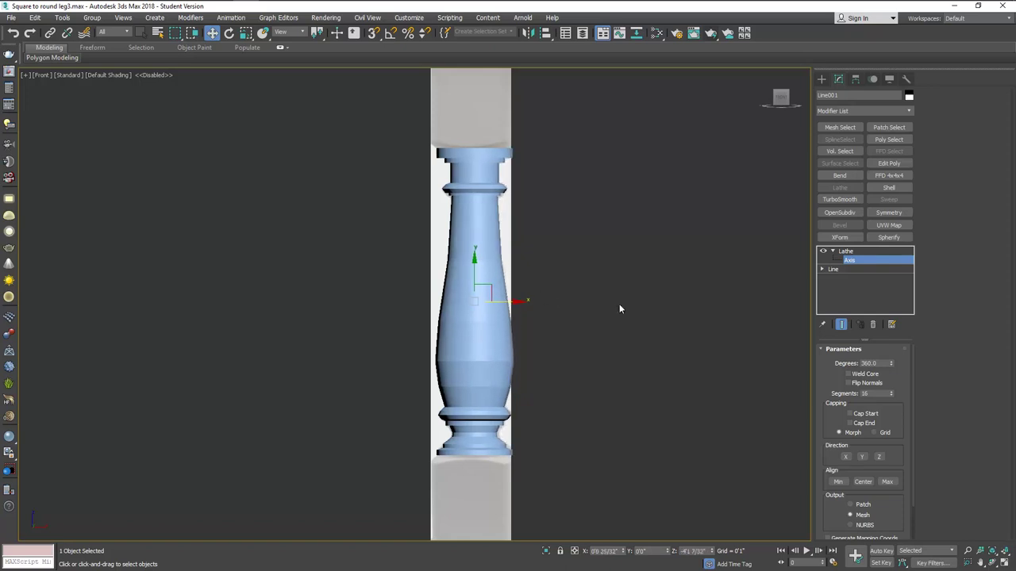
pyautogui.click(846, 252)
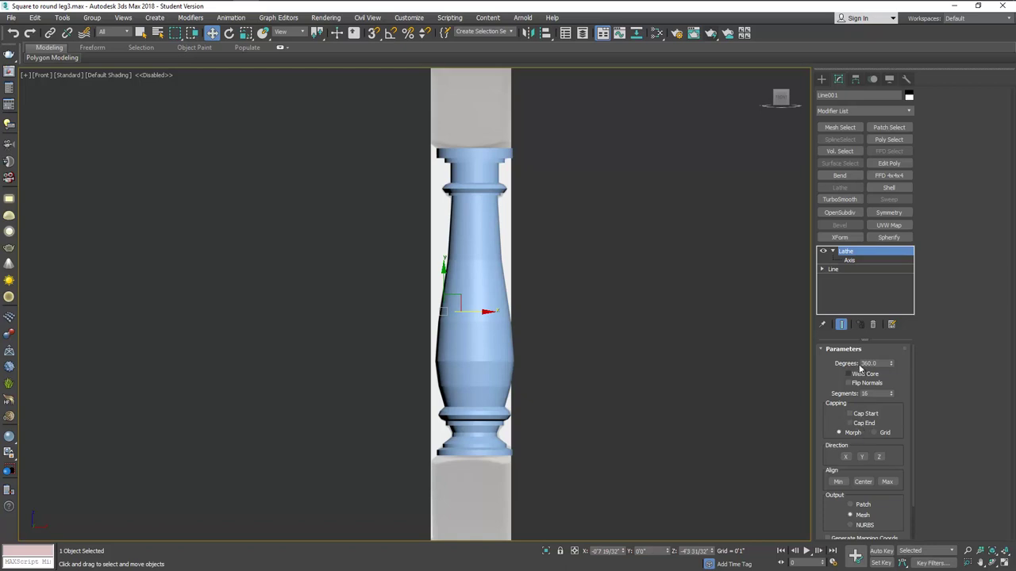
# Add a TurboSmooth modifier to the lathed baluster and hide the reference image plane
pyautogui.click(840, 200)
pyautogui.moveTo(569, 291); pyautogui.dragTo(563, 319, button='middle')
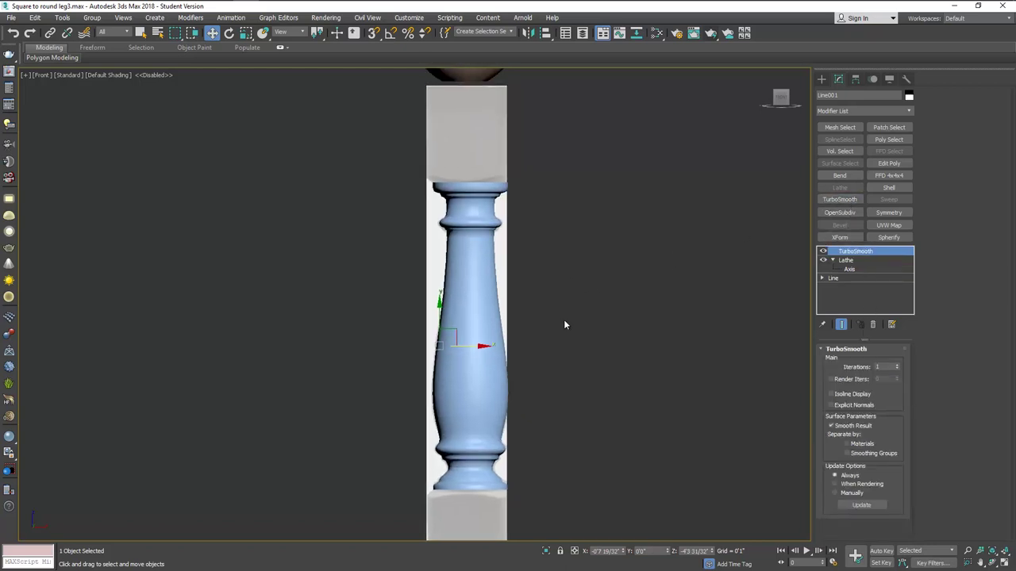
pyautogui.scroll(-2, 564, 318)
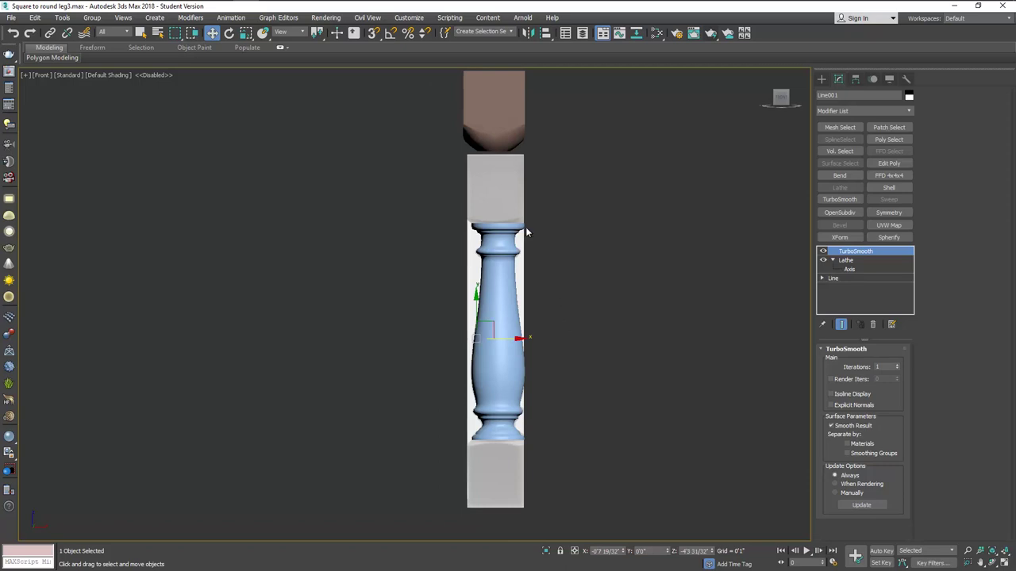
pyautogui.click(512, 198)
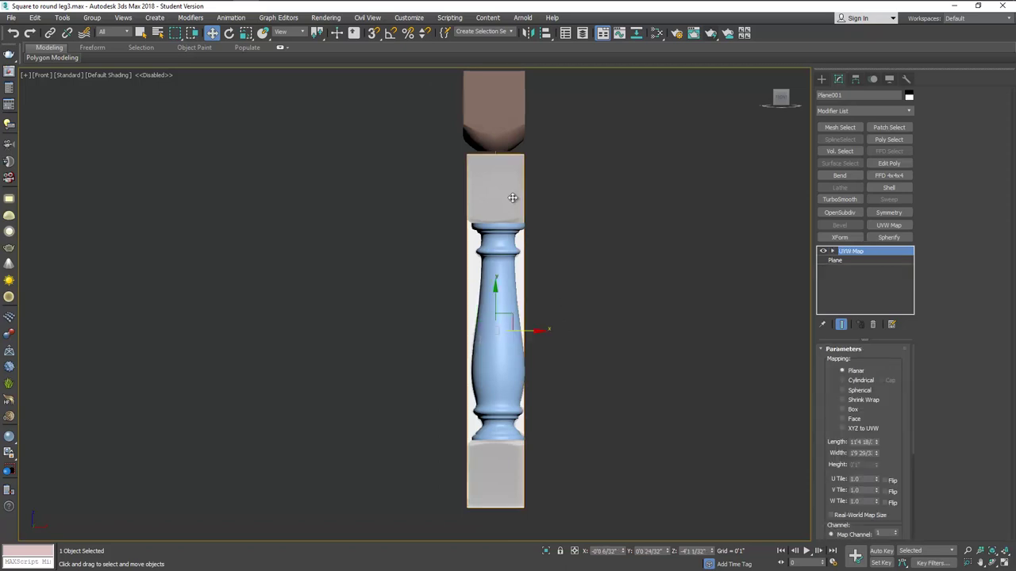
pyautogui.rightClick(512, 197)
pyautogui.click(532, 165)
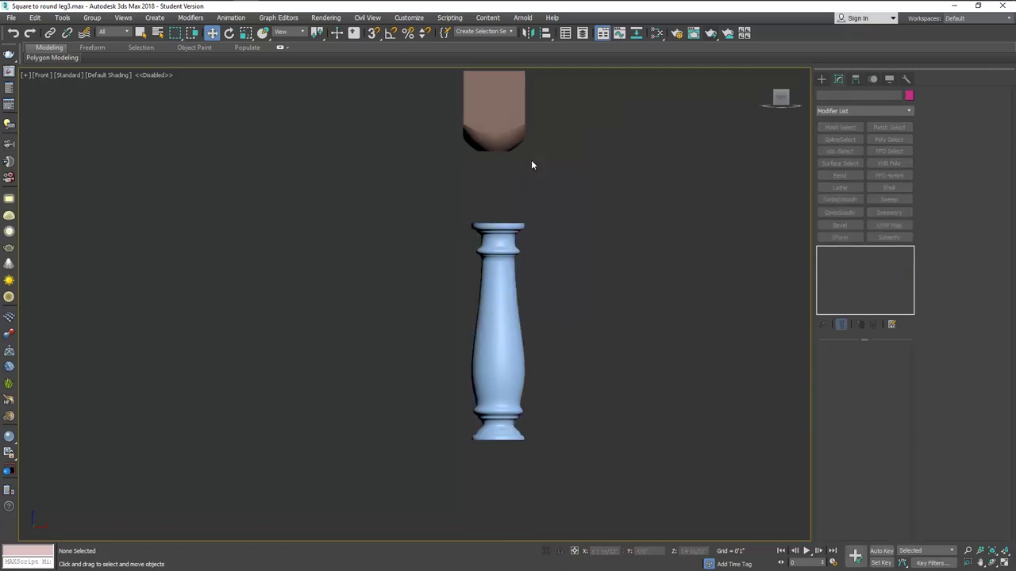
# Move the lathed baluster up against the round underside of the square-to-round block
pyautogui.click(507, 259)
pyautogui.moveTo(476, 314); pyautogui.dragTo(507, 269)
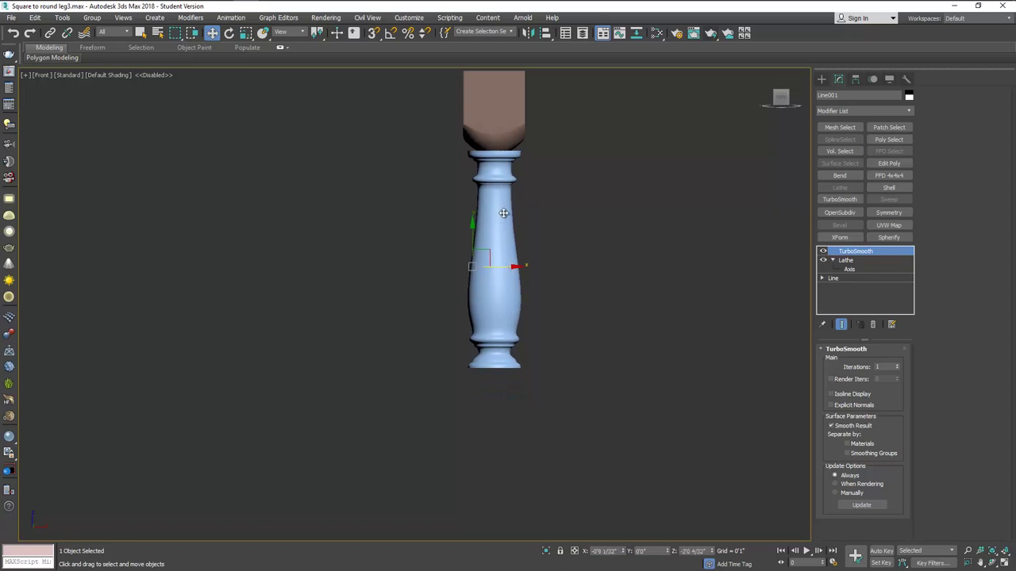
pyautogui.moveTo(505, 197); pyautogui.dragTo(537, 267)
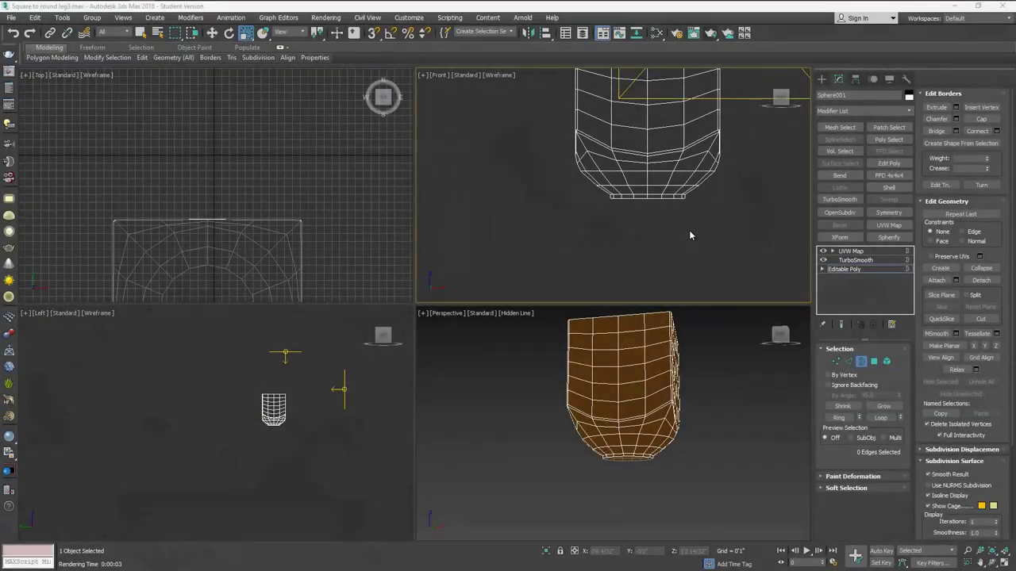
# Extrude the block's bottom border downward in the maximized front view, alternately moving and scaling it into a round bead and wider bulb
pyautogui.moveTo(689, 232); pyautogui.dragTo(627, 258, button='middle')
pyautogui.hotkey('alt', 'w')
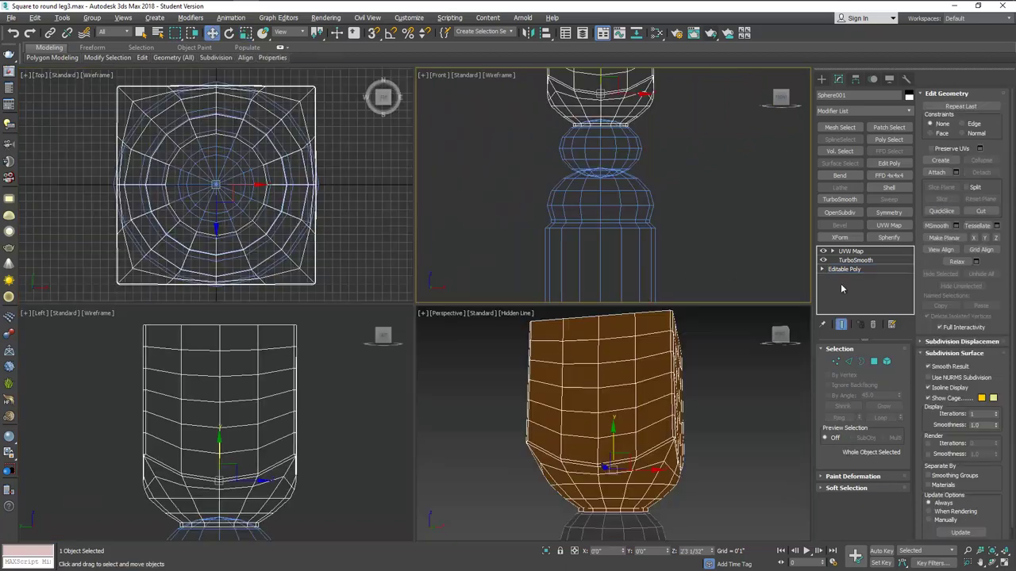
pyautogui.doubleClick(639, 159)
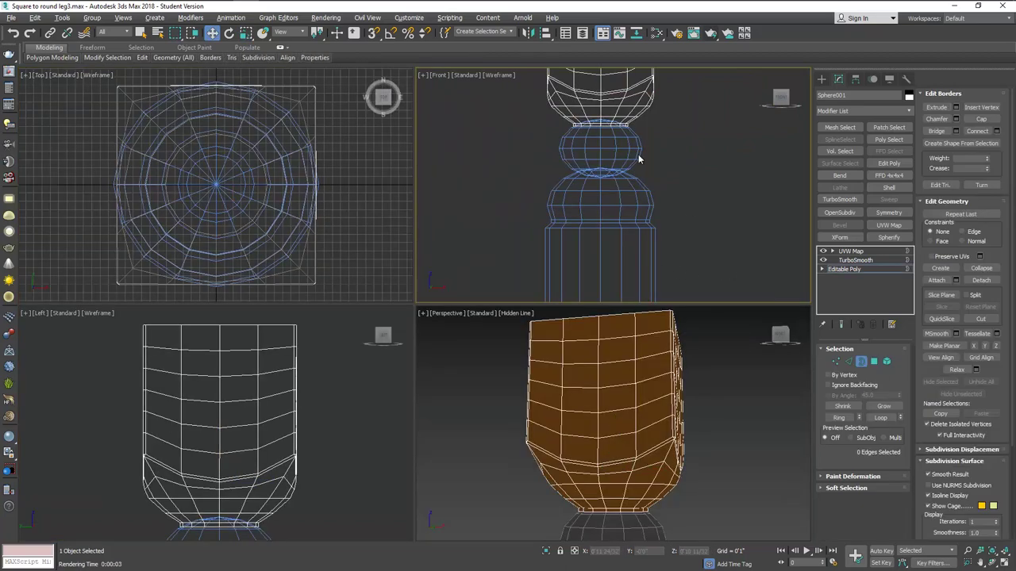
pyautogui.hotkey('alt', 'w')
pyautogui.keyDown('shift'); pyautogui.moveTo(390, 158); pyautogui.dragTo(396, 433); pyautogui.keyUp('shift')
pyautogui.press('r')
pyautogui.press('w')
pyautogui.press('r')
pyautogui.press('w')
pyautogui.press('r')
pyautogui.press('w')
pyautogui.press('r')
pyautogui.press('w')
pyautogui.press('r')
pyautogui.press('w')
pyautogui.press('r')
pyautogui.press('w')
pyautogui.press('r')
pyautogui.press('w')
pyautogui.press('r')
pyautogui.press('w')
pyautogui.press('r')
pyautogui.press('w')
pyautogui.press('r')
pyautogui.press('w')
# Extrude the bottom border straight down to form the leg's long cylindrical shaft, and leave border editing
pyautogui.scroll(-3, 397, 432)
pyautogui.moveTo(397, 433); pyautogui.dragTo(417, 316, button='middle')
pyautogui.moveTo(417, 316); pyautogui.dragTo(419, 442)
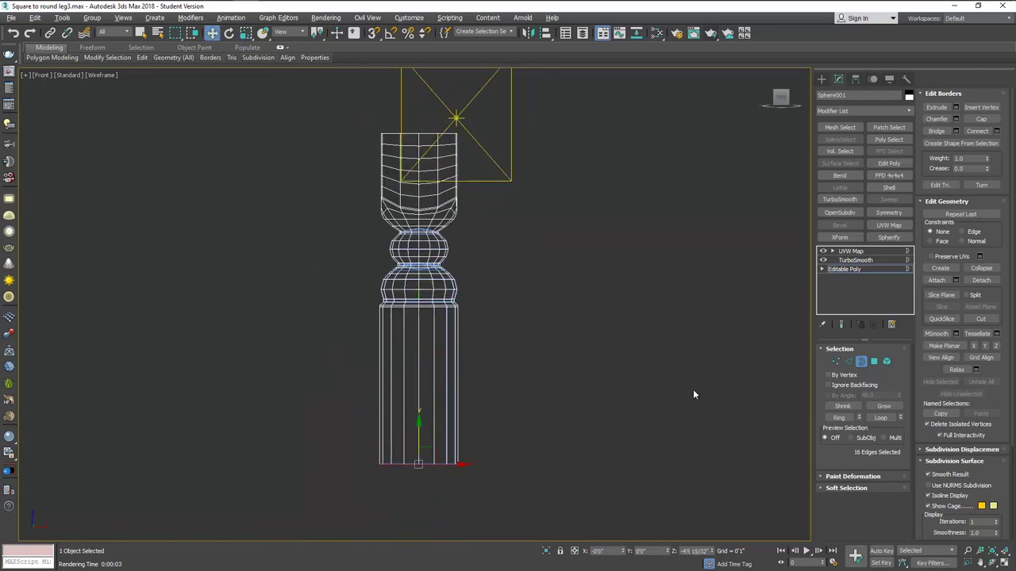
pyautogui.press('6')
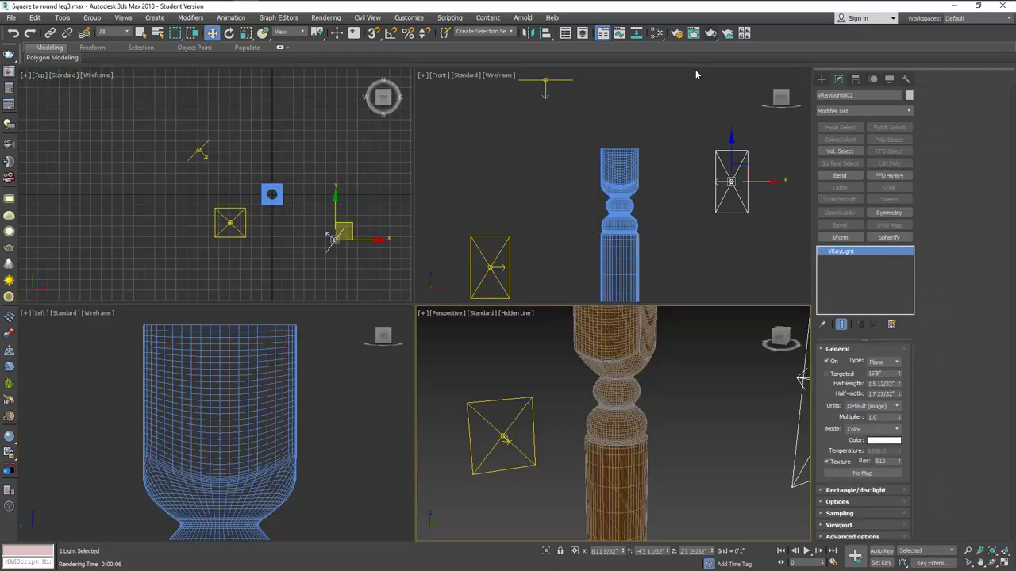
# Run production renders of the perspective view for the turned leg and for the baluster
pyautogui.click(710, 33)
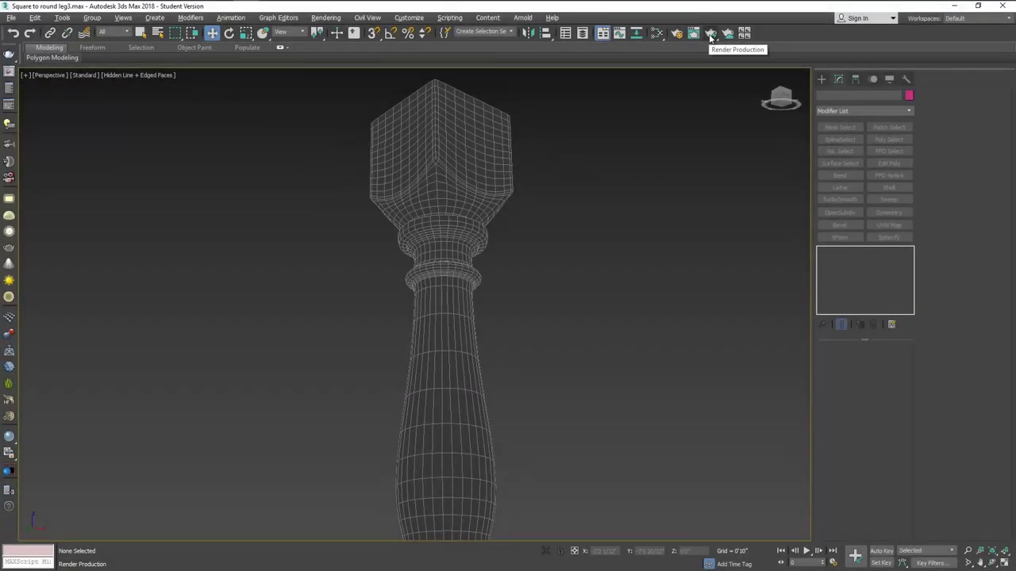
pyautogui.click(710, 33)
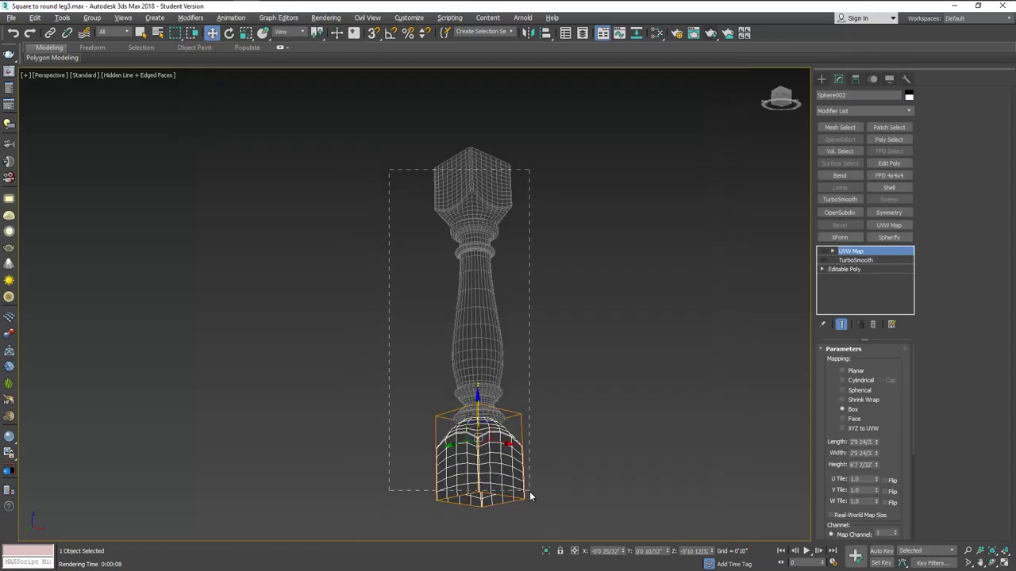
# Select the three baluster parts and clone them sideways in the front view as six instances, forming a row of seven
pyautogui.hotkey('ctrl', 'a')
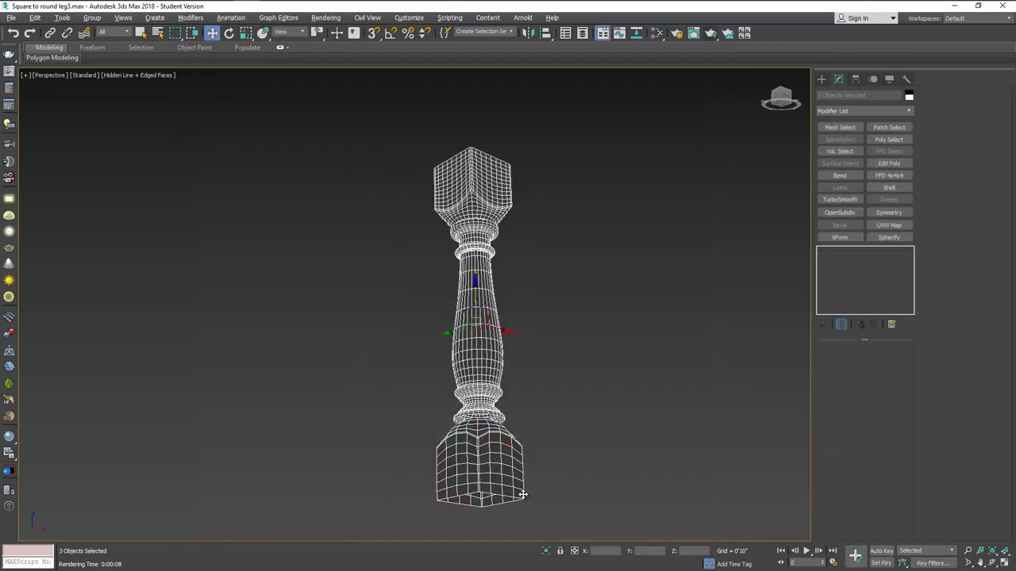
pyautogui.hotkey('alt', 'w')
pyautogui.rightClick(555, 233)
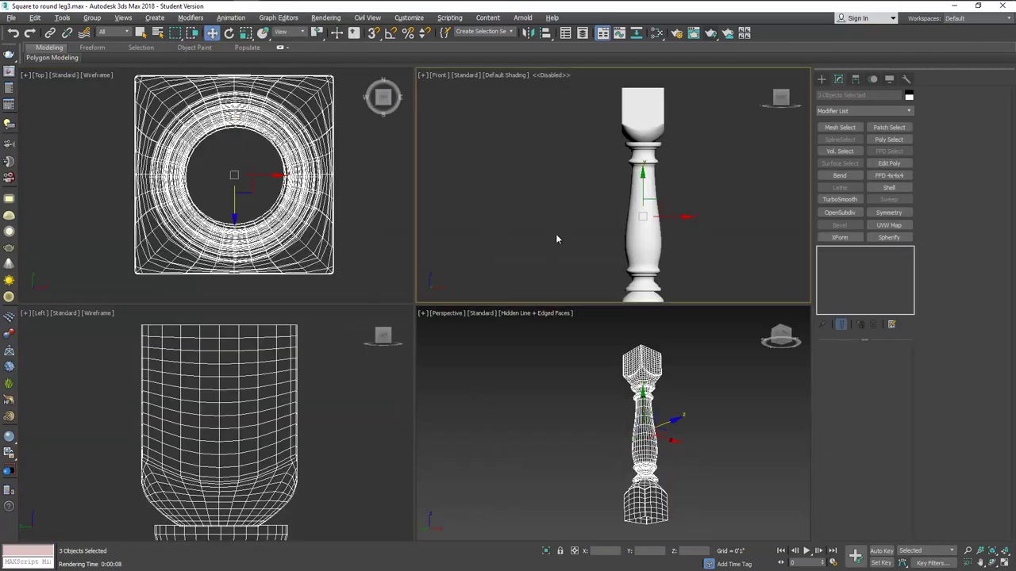
pyautogui.scroll(-2, 560, 229)
pyautogui.moveTo(561, 229); pyautogui.dragTo(461, 206, button='middle')
pyautogui.moveTo(549, 202)
pyautogui.mouseDown()
pyautogui.moveTo(497, 201)
pyautogui.moveTo(546, 204)
pyautogui.mouseUp()
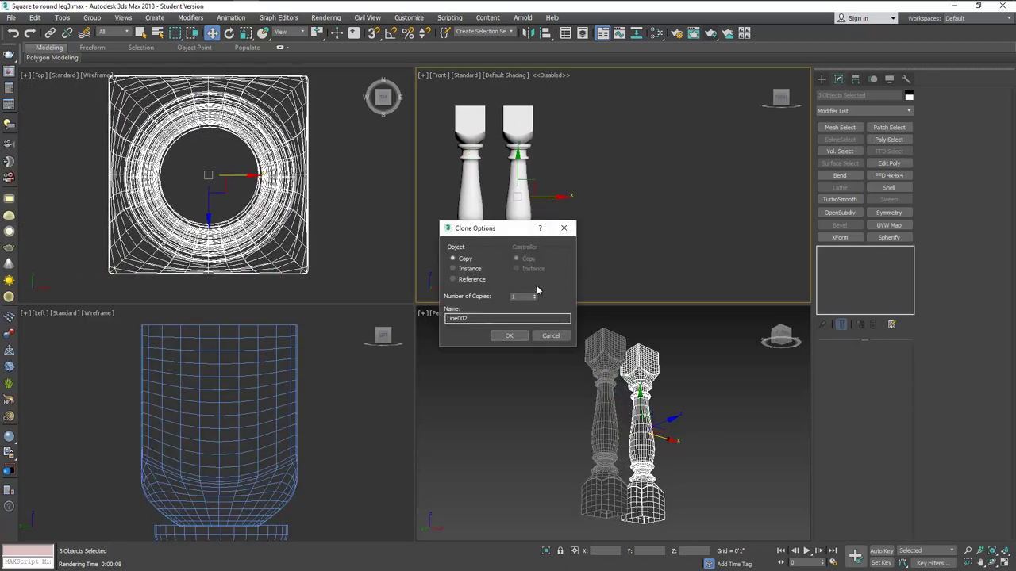
pyautogui.click(468, 269)
pyautogui.click(509, 336)
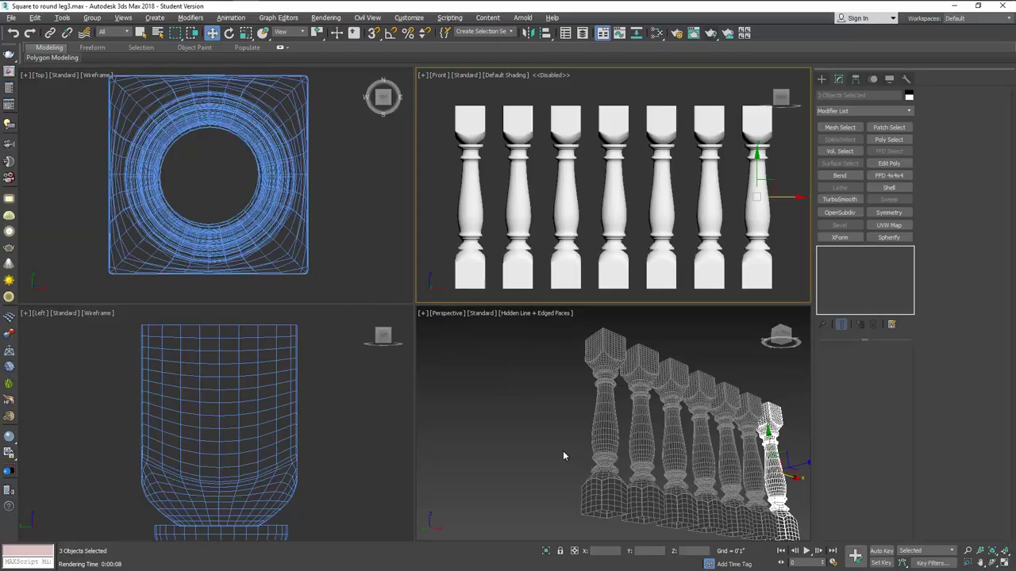